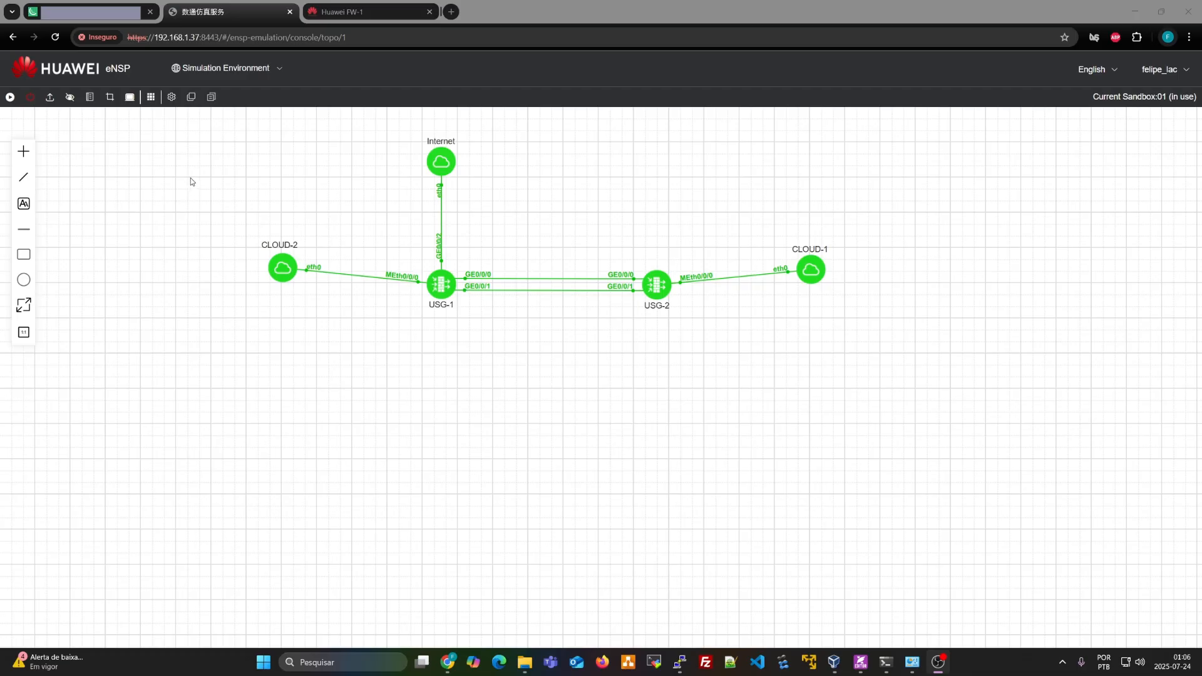
Select the topology nodes except USG-1, then browse the wireless category of the add-device panel
left_click_drag(237, 123, 858, 346)
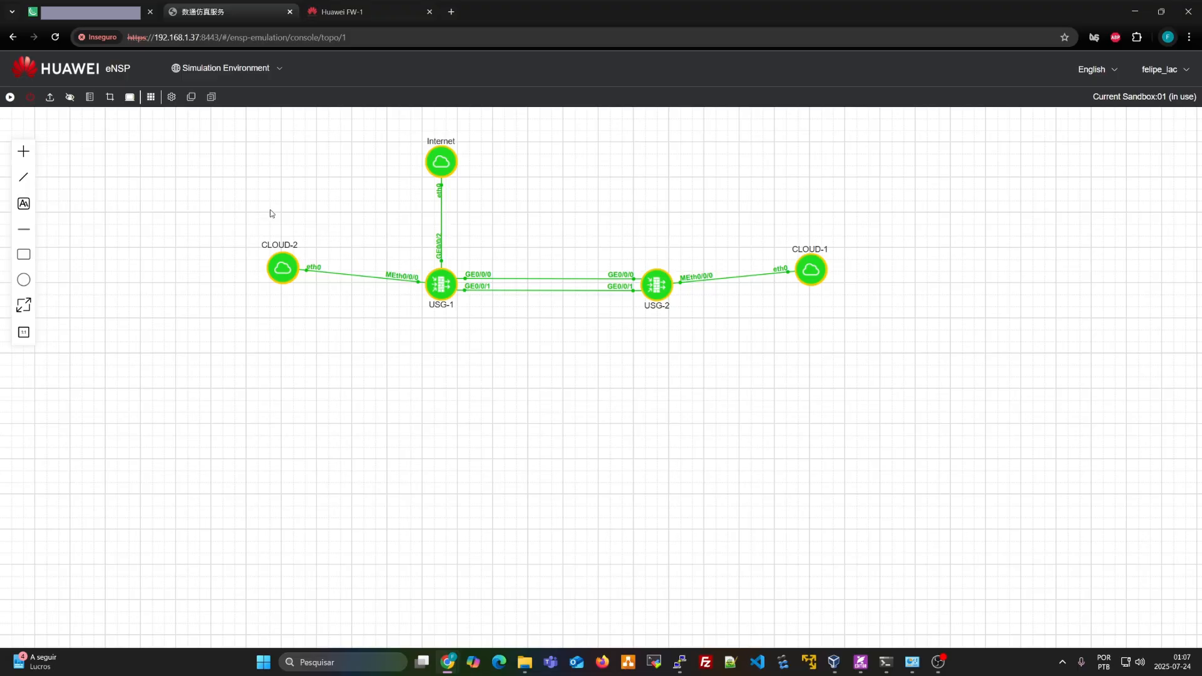
left_click_drag(236, 138, 853, 344)
left_click(448, 294)
left_click(455, 339)
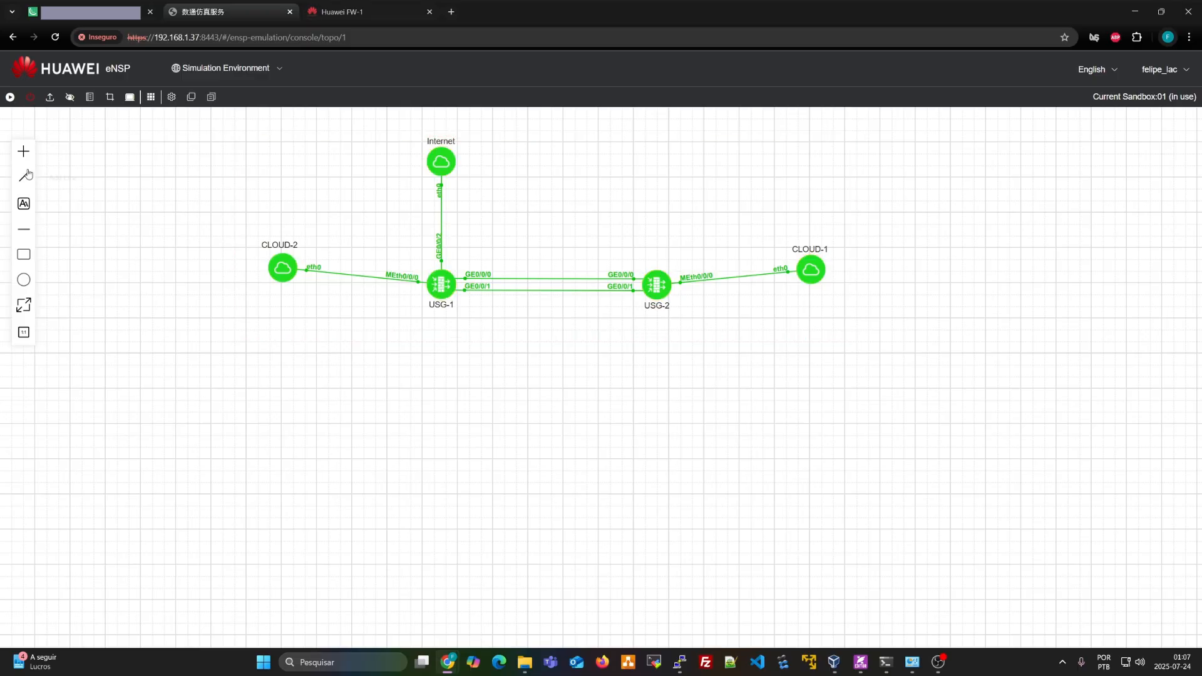
left_click(23, 151)
left_click(124, 250)
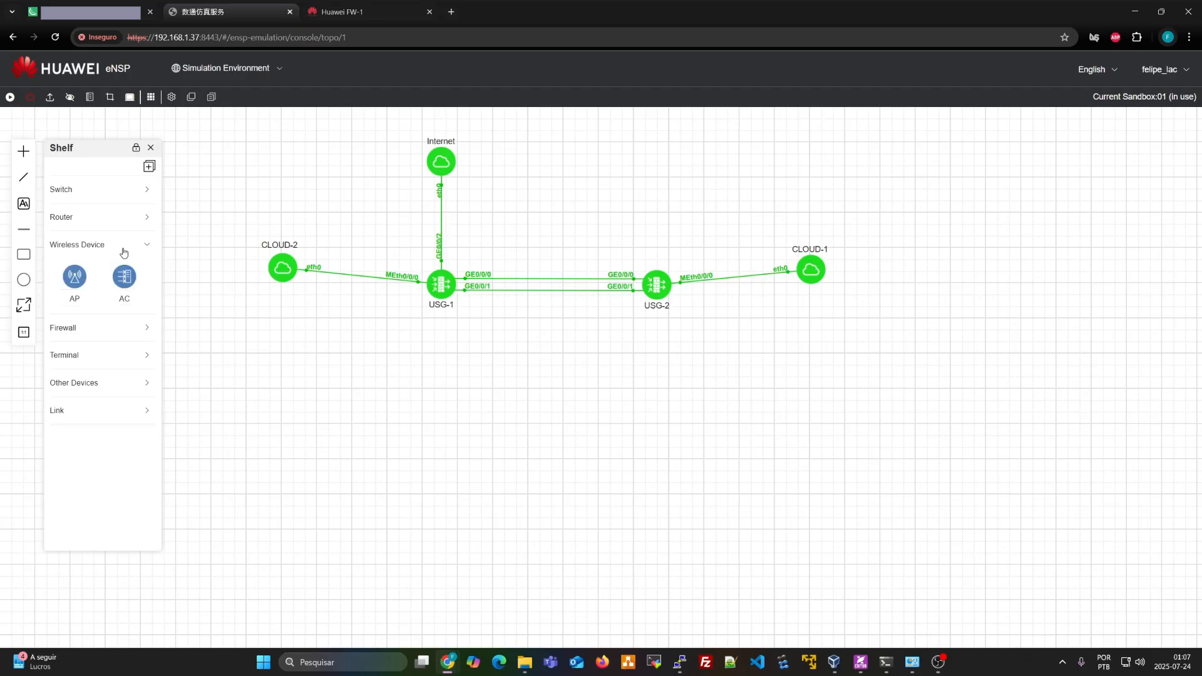
left_click(150, 148)
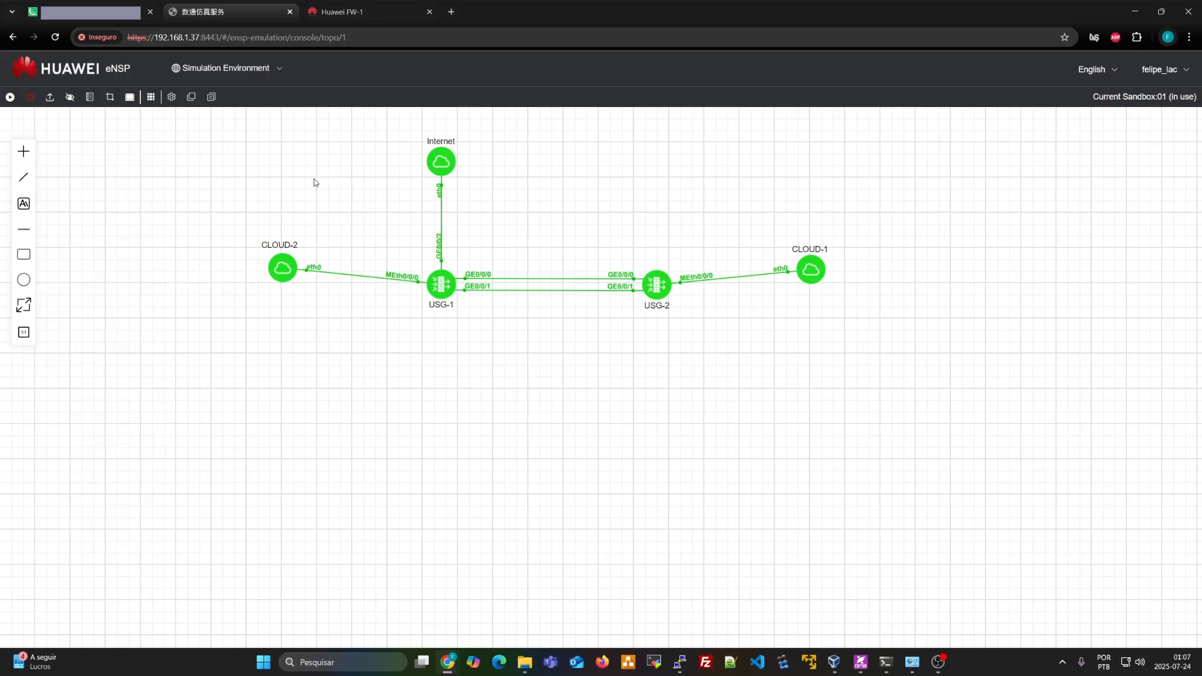
Select all five topology nodes again, then clear the selection
left_click_drag(237, 120, 856, 348)
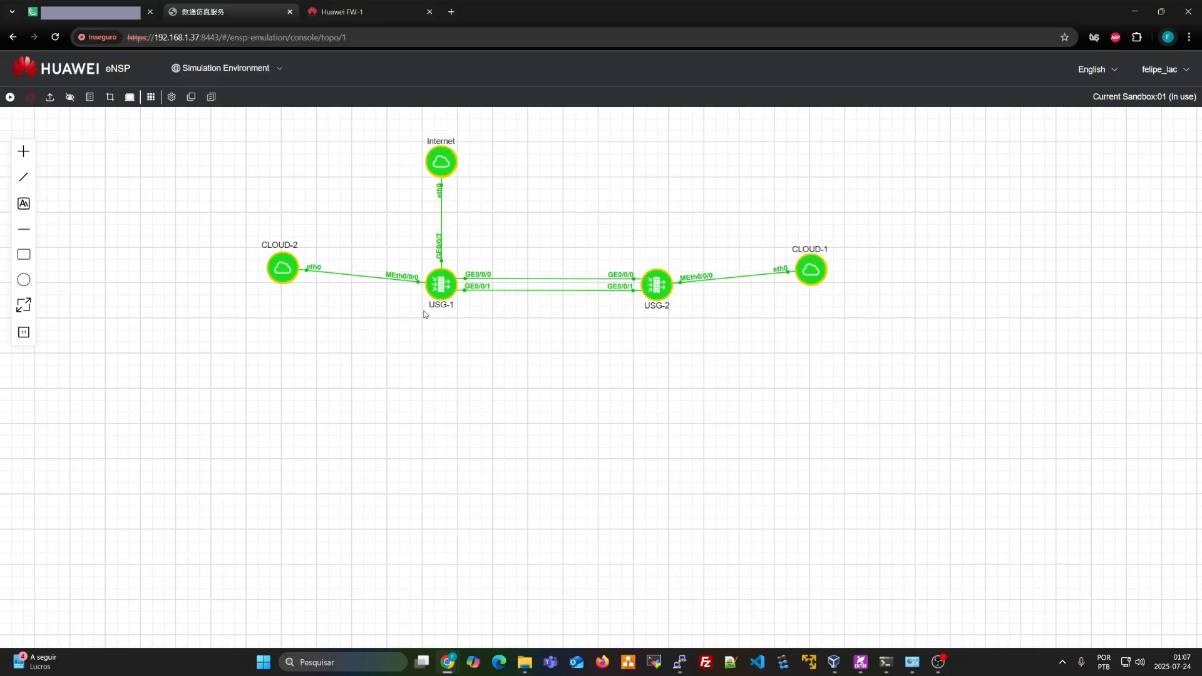
left_click(383, 354)
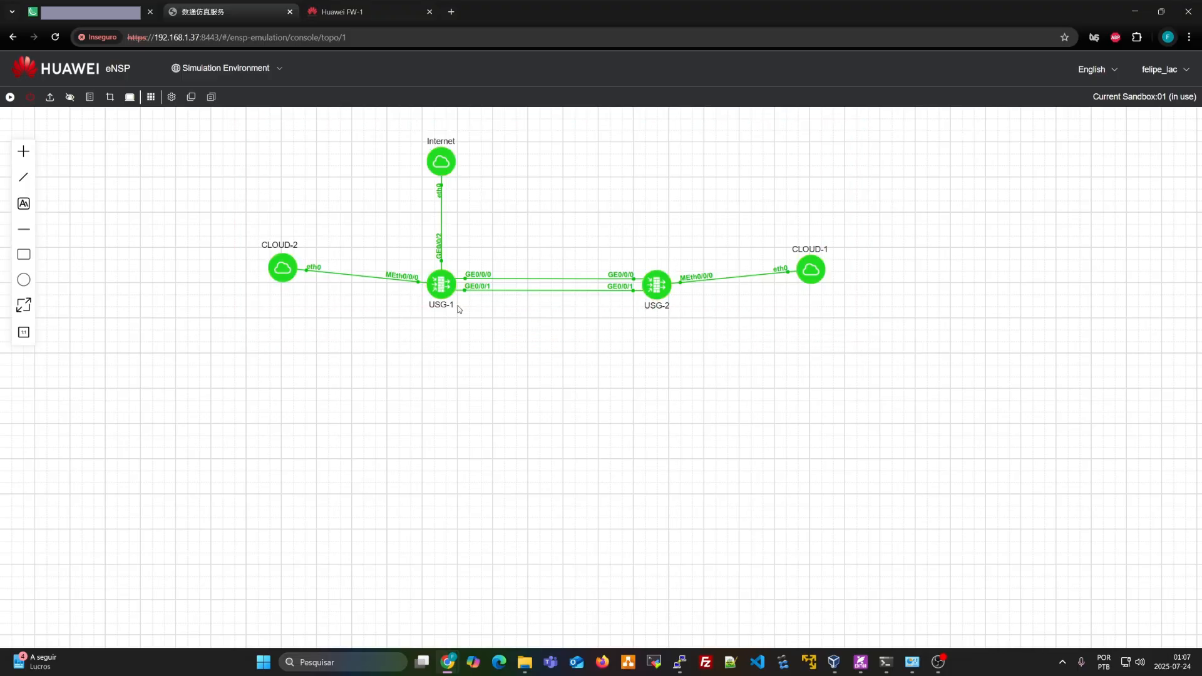
left_click_drag(244, 126, 852, 363)
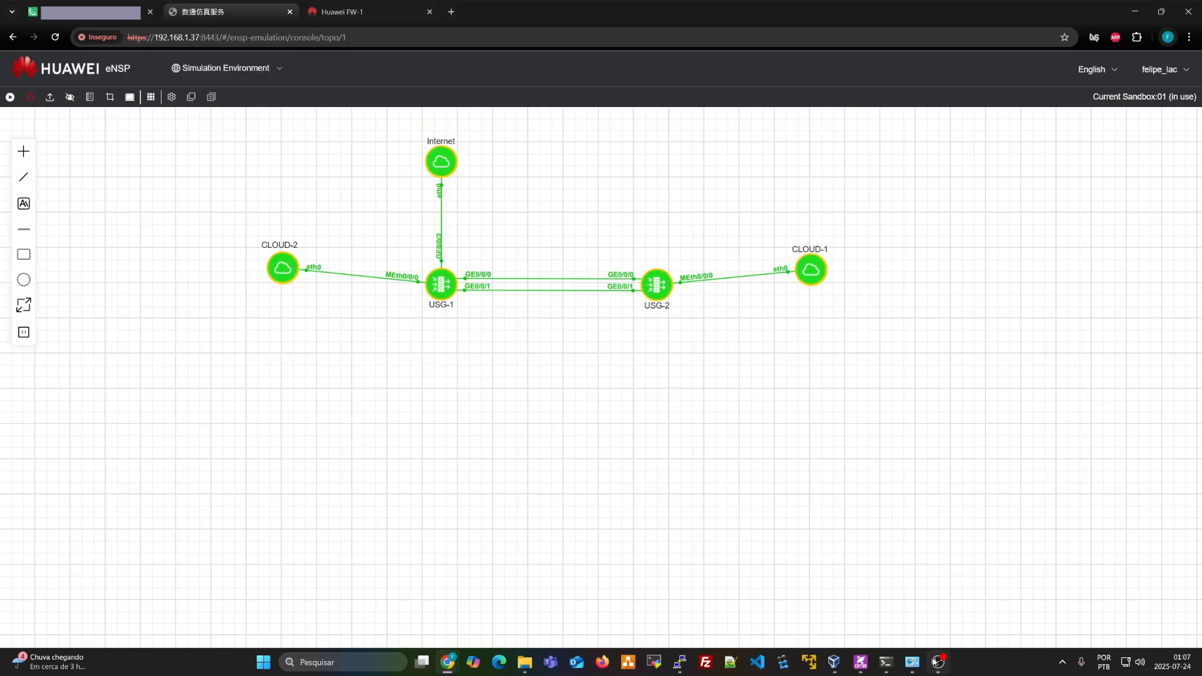
mouse_move(936, 667)
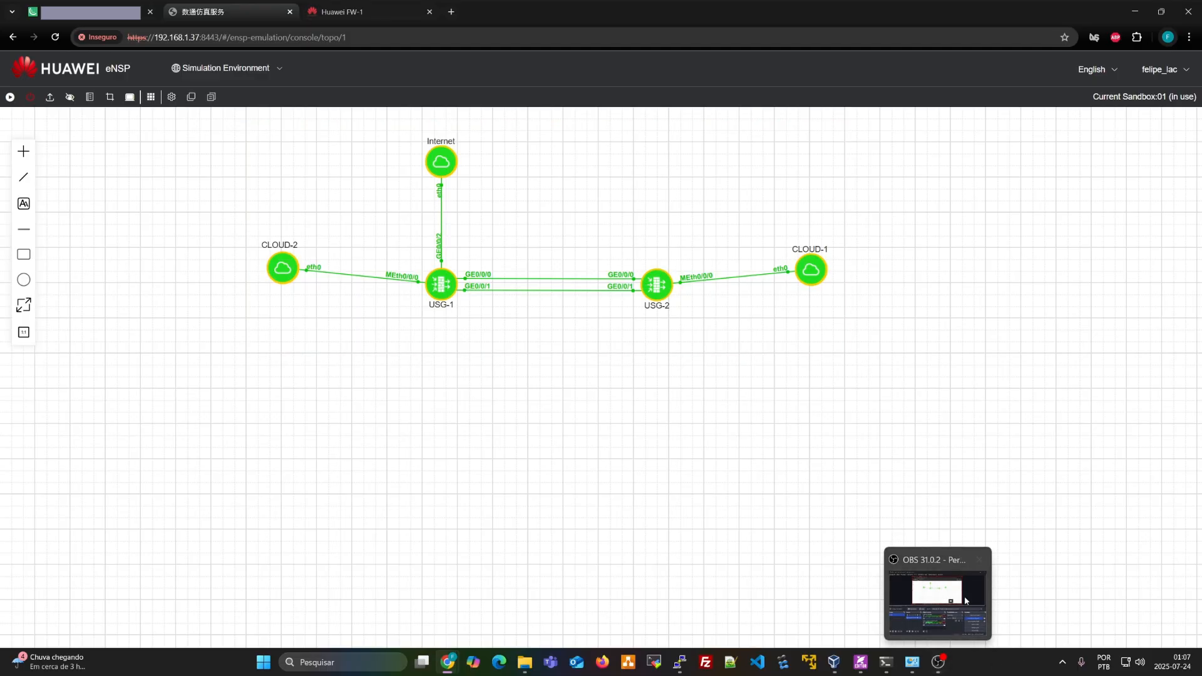
left_click(624, 507)
Open eNSP PRO v2's network settings in VirtualBox and view adapters 2 and 3
left_click(834, 662)
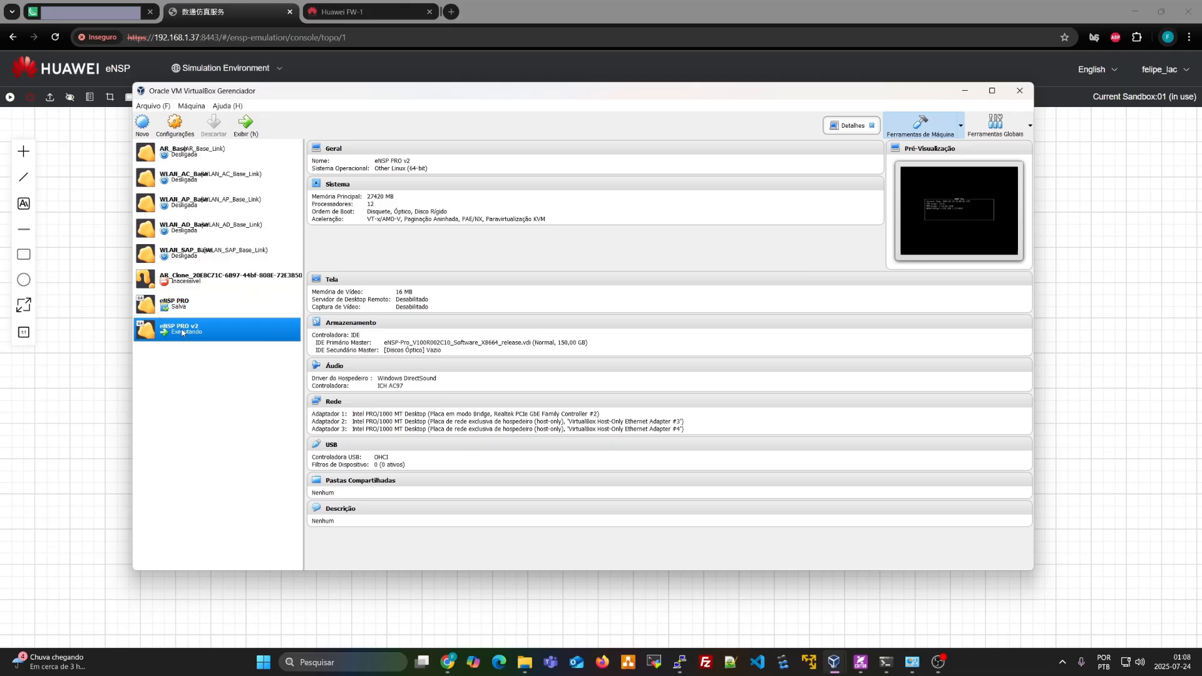
left_click(334, 401)
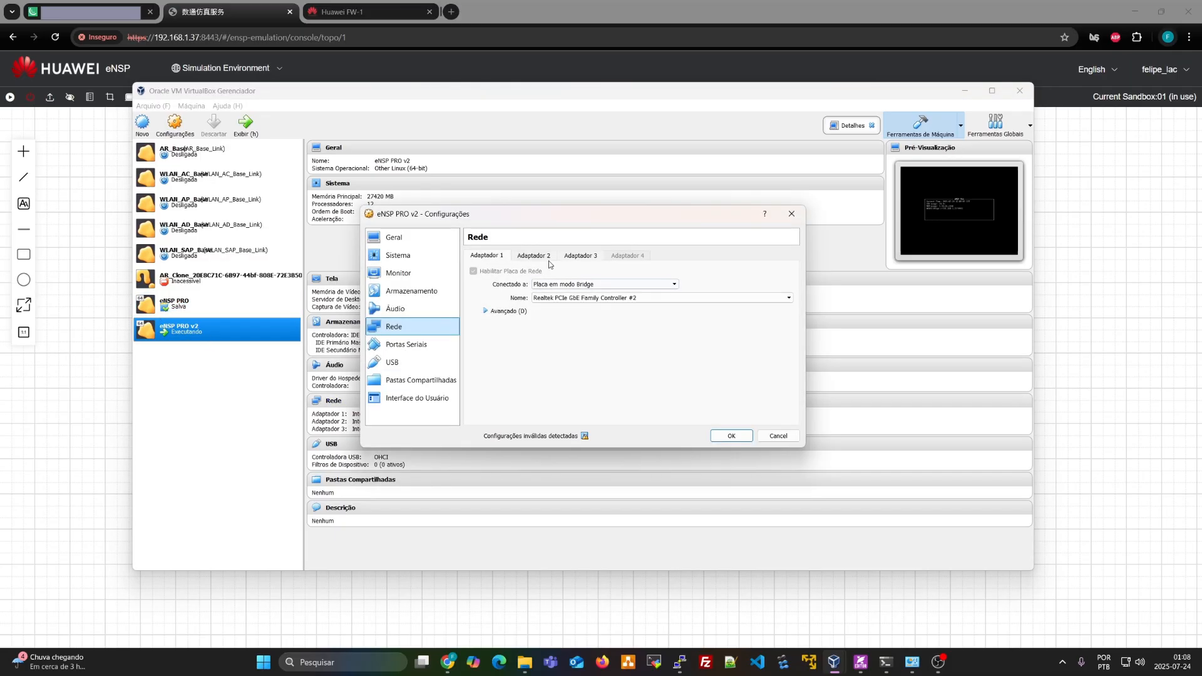
left_click(541, 257)
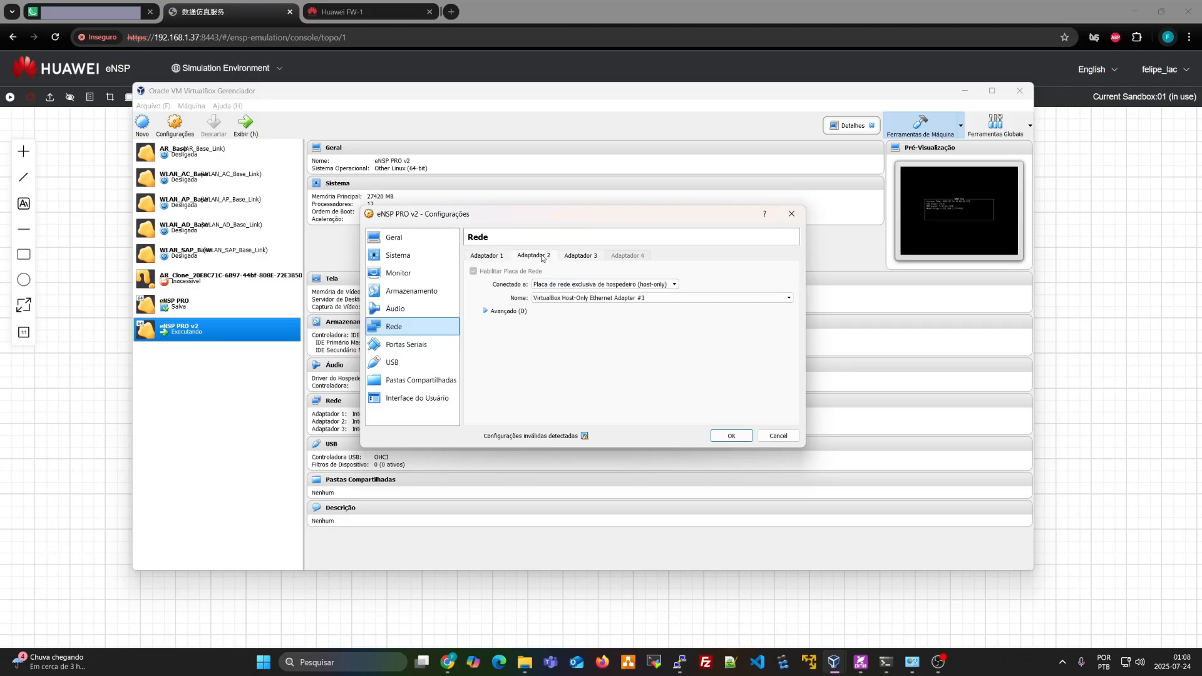
left_click(587, 257)
left_click(535, 257)
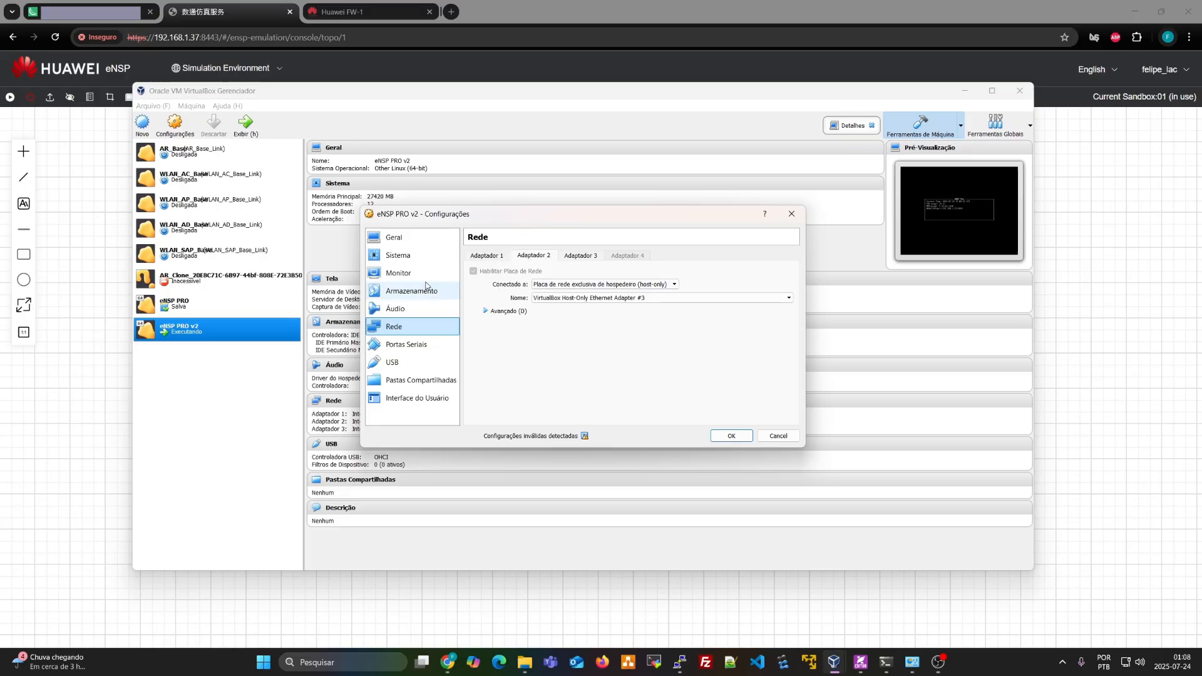
Review bridged adapter 1 with its advanced options and host-only adapter 2, closing without changes
left_click(498, 257)
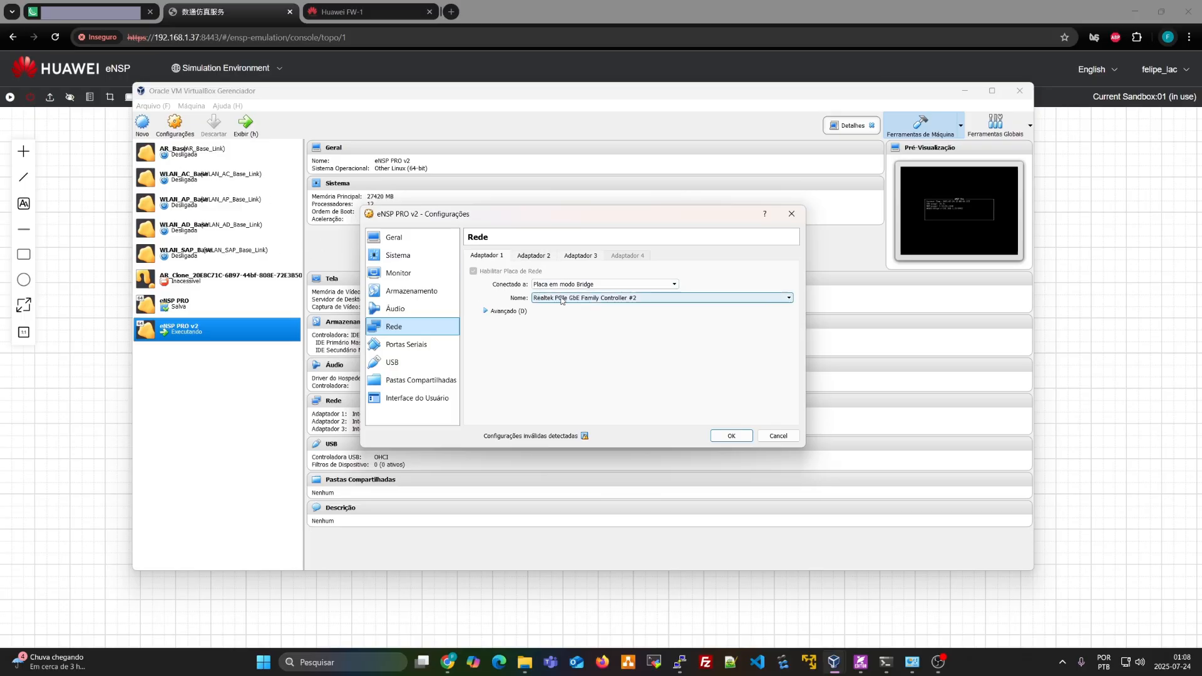
left_click(522, 257)
left_click(488, 256)
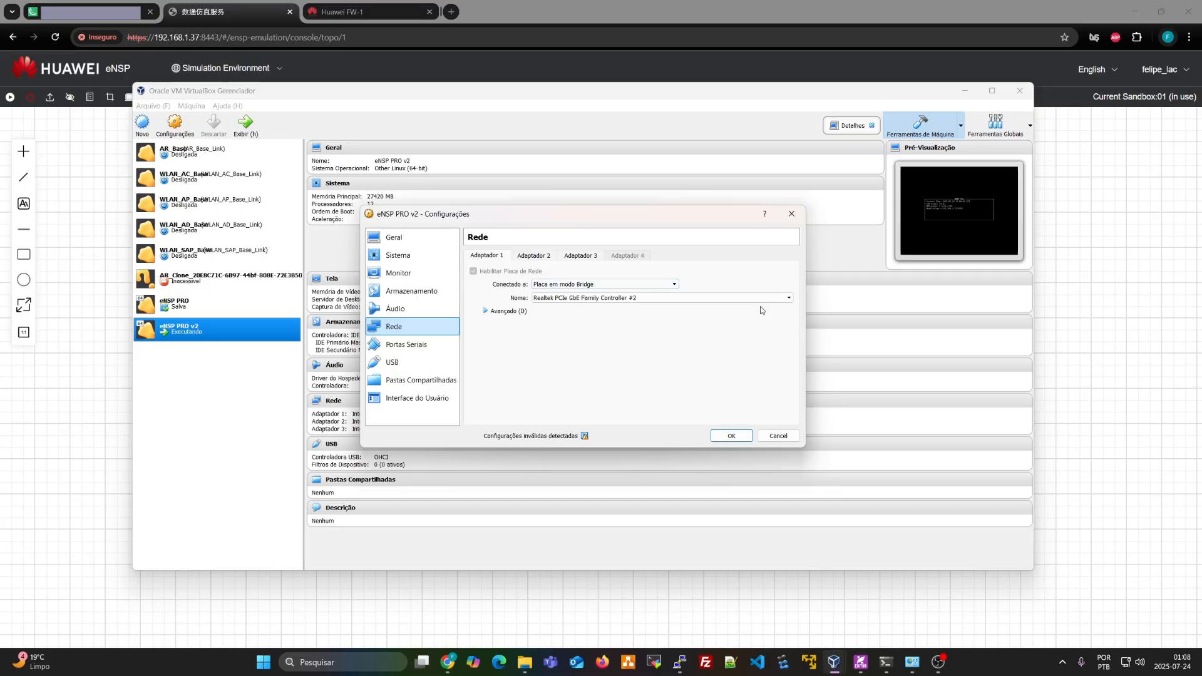
left_click(485, 312)
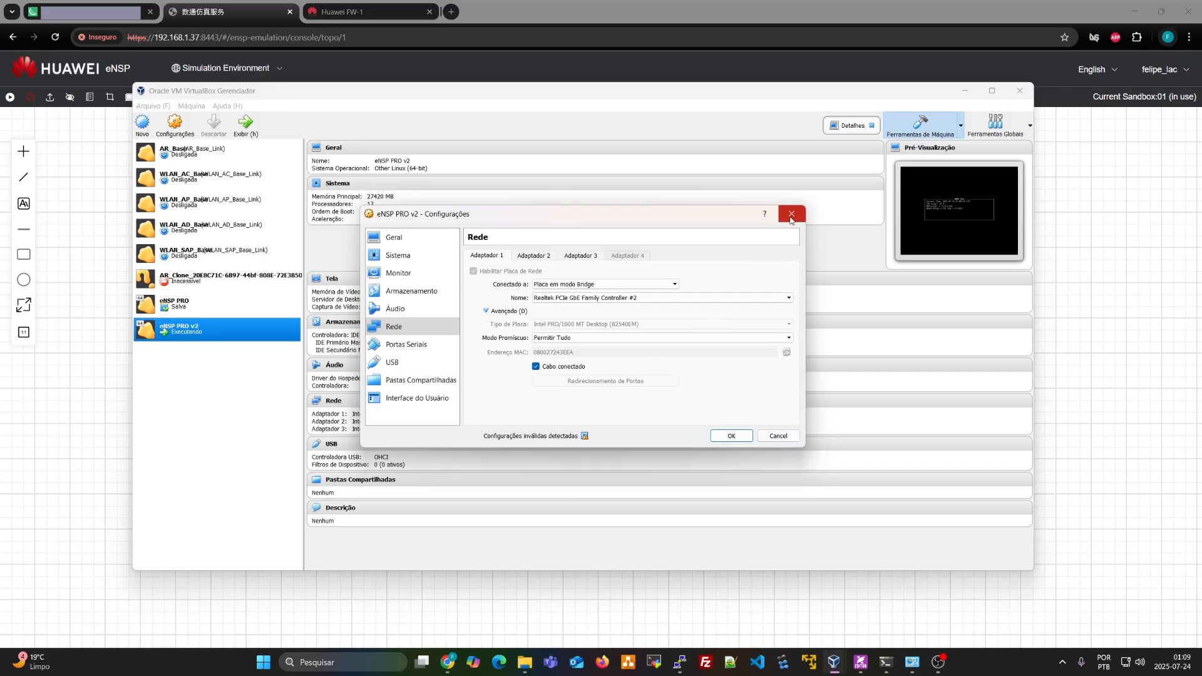
left_click(533, 256)
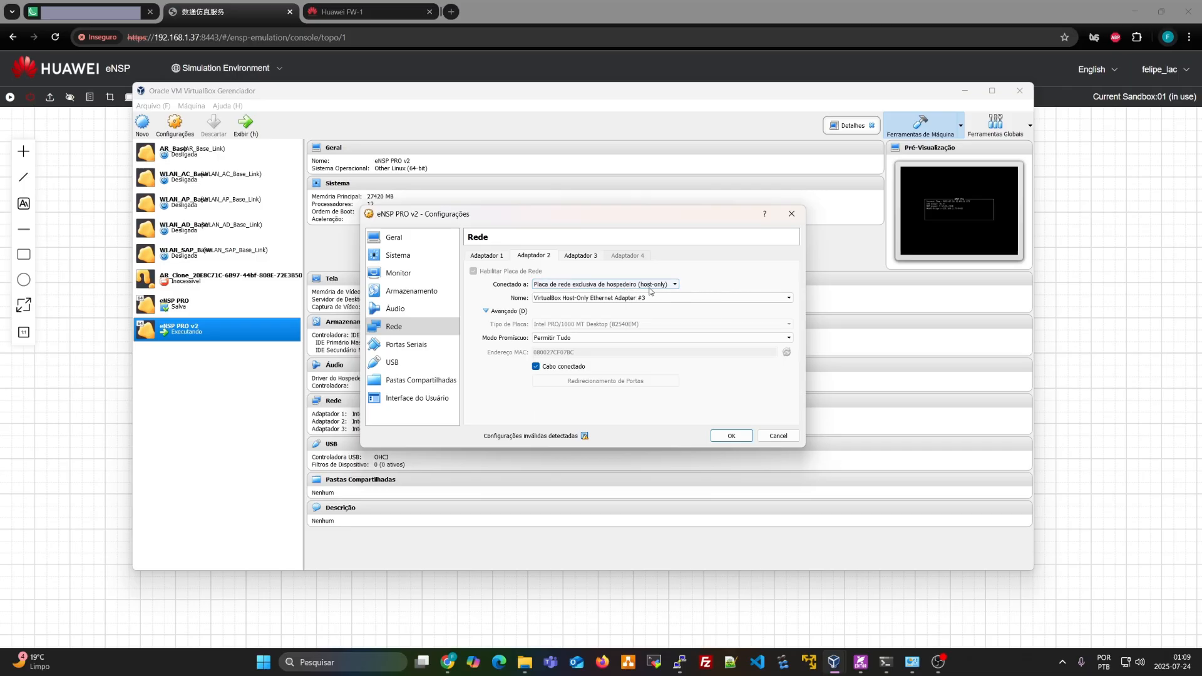
left_click(792, 216)
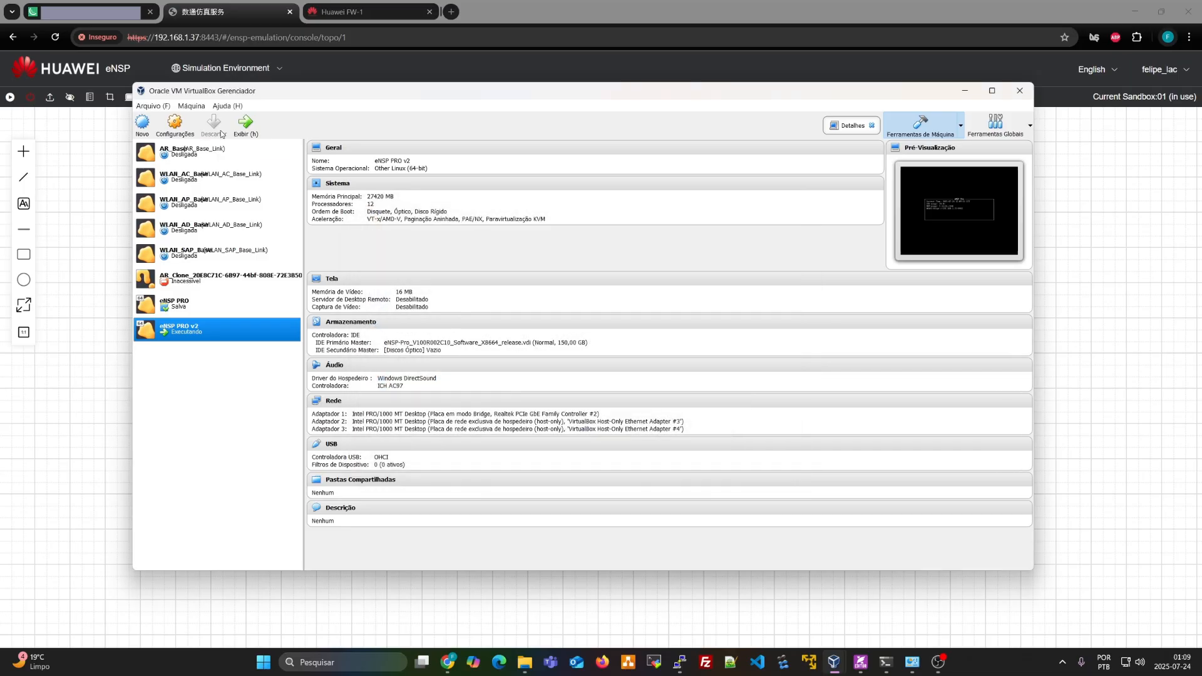
Create host-only adapter #5 at 192.168.183.1/24 and review its DHCP server settings
left_click(153, 106)
left_click(188, 177)
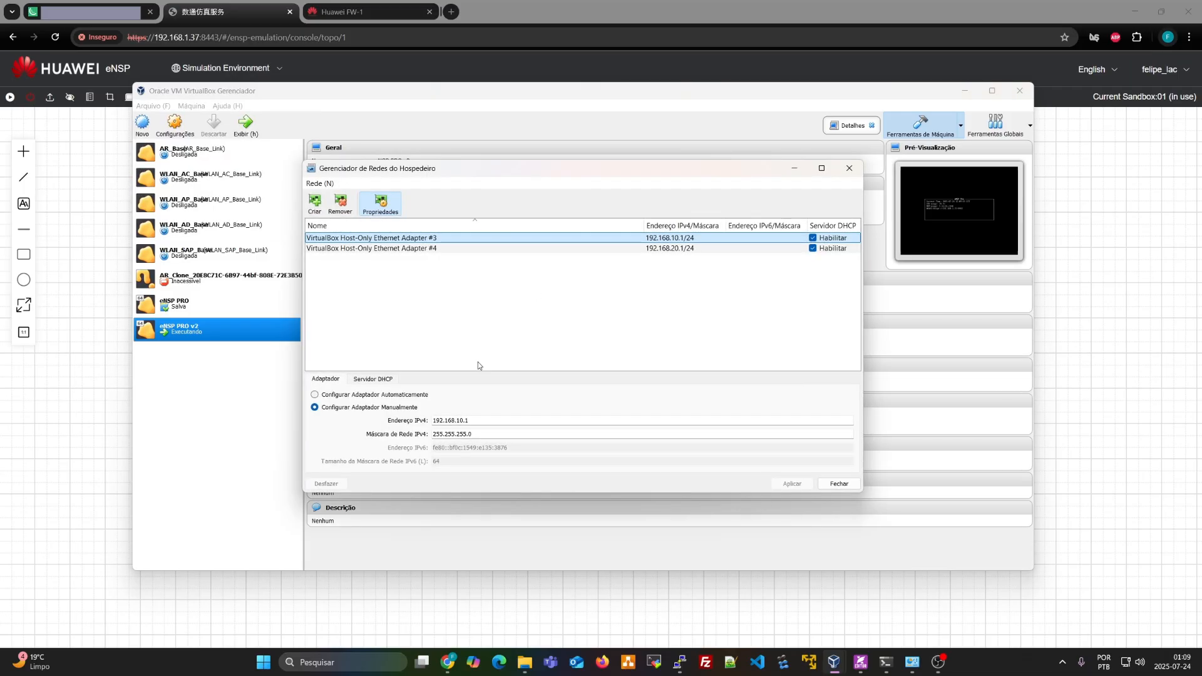
left_click(315, 201)
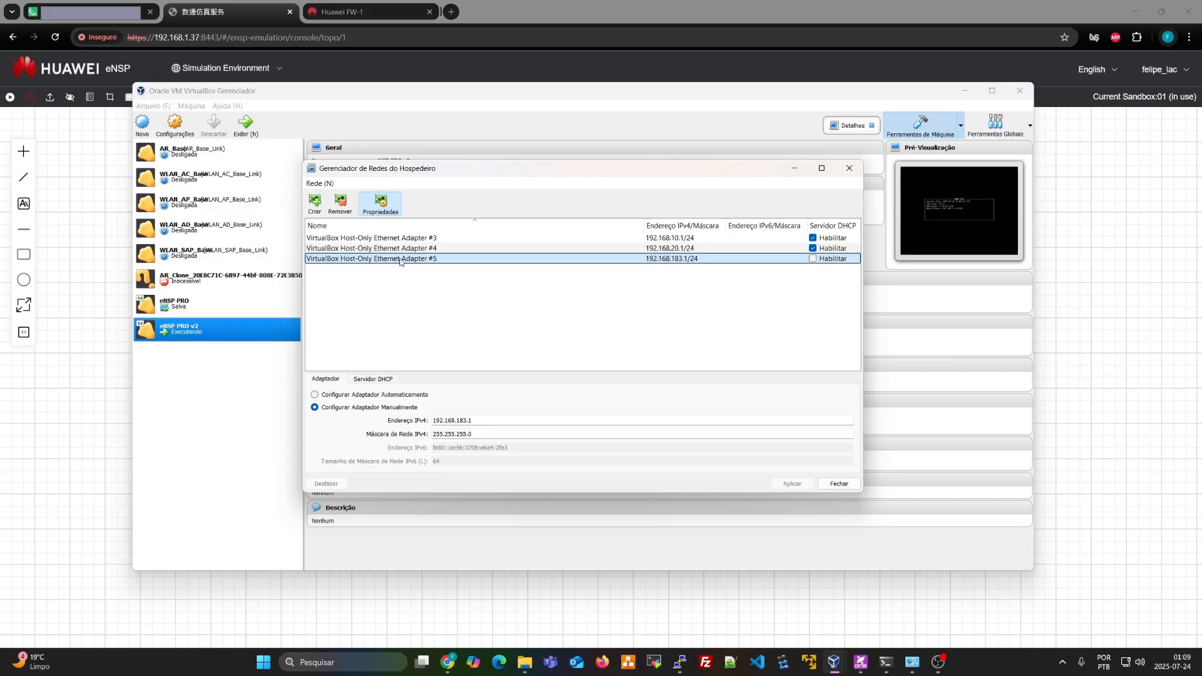
left_click_drag(487, 423, 431, 422)
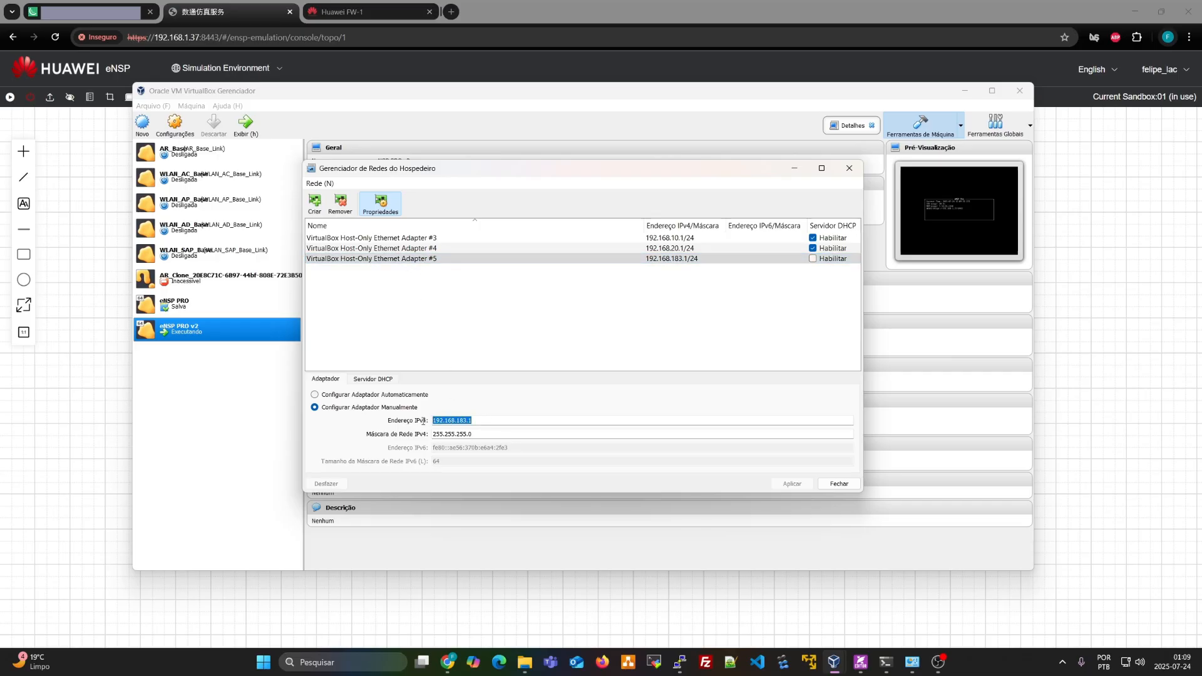
left_click(379, 380)
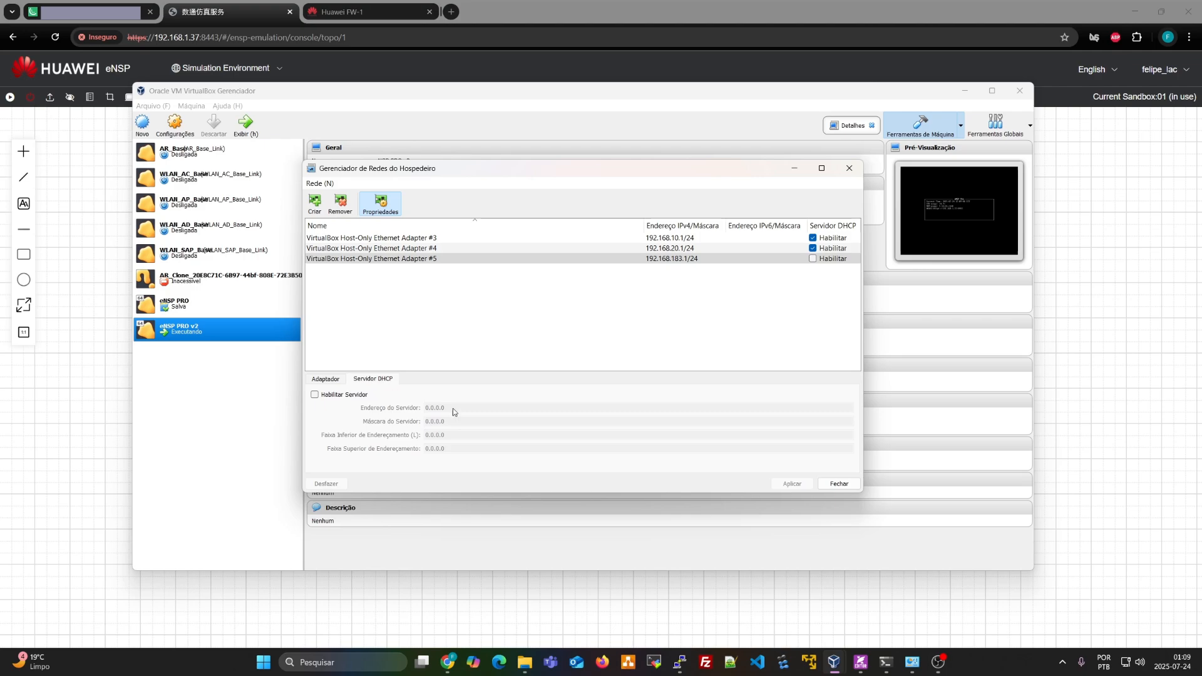
left_click(315, 393)
left_click(326, 379)
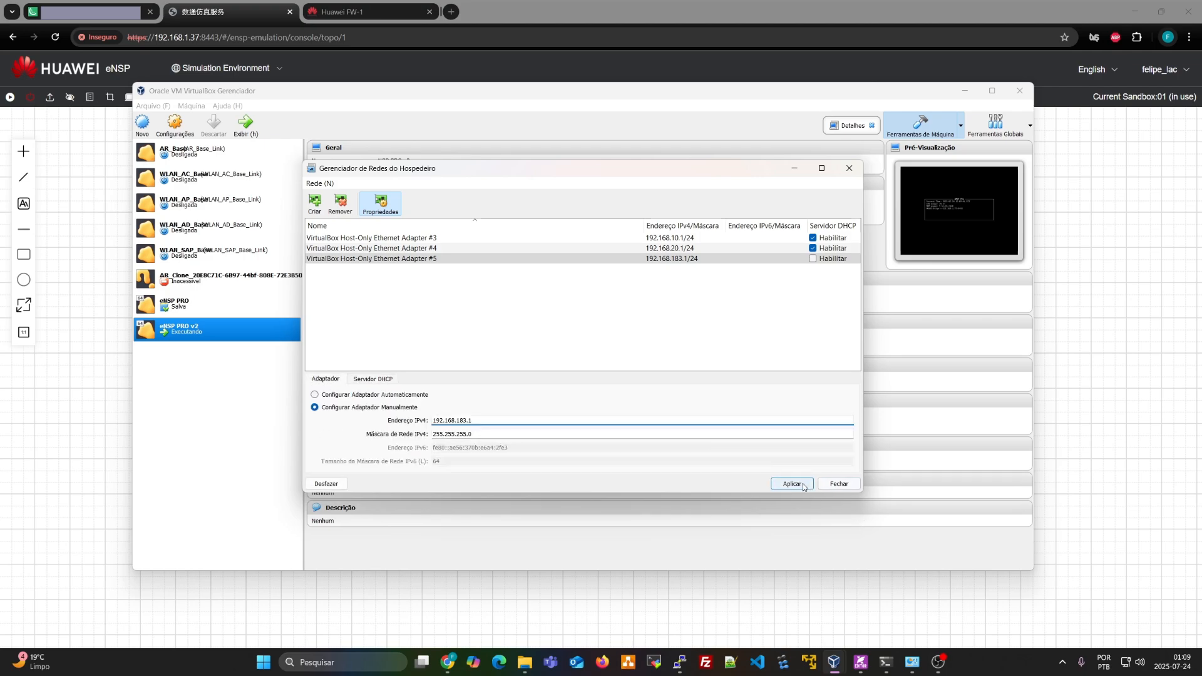
left_click(840, 485)
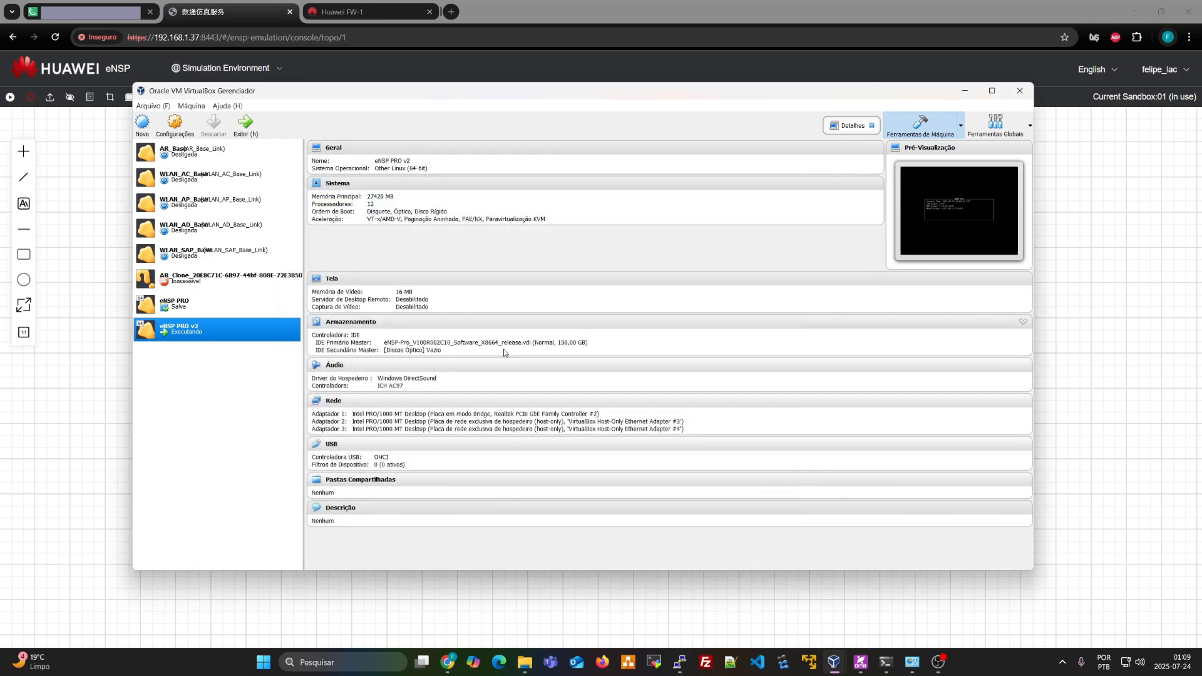
Recheck eNSP PRO v2's network settings, then minimize VirtualBox back to the eNSP topology
left_click(343, 405)
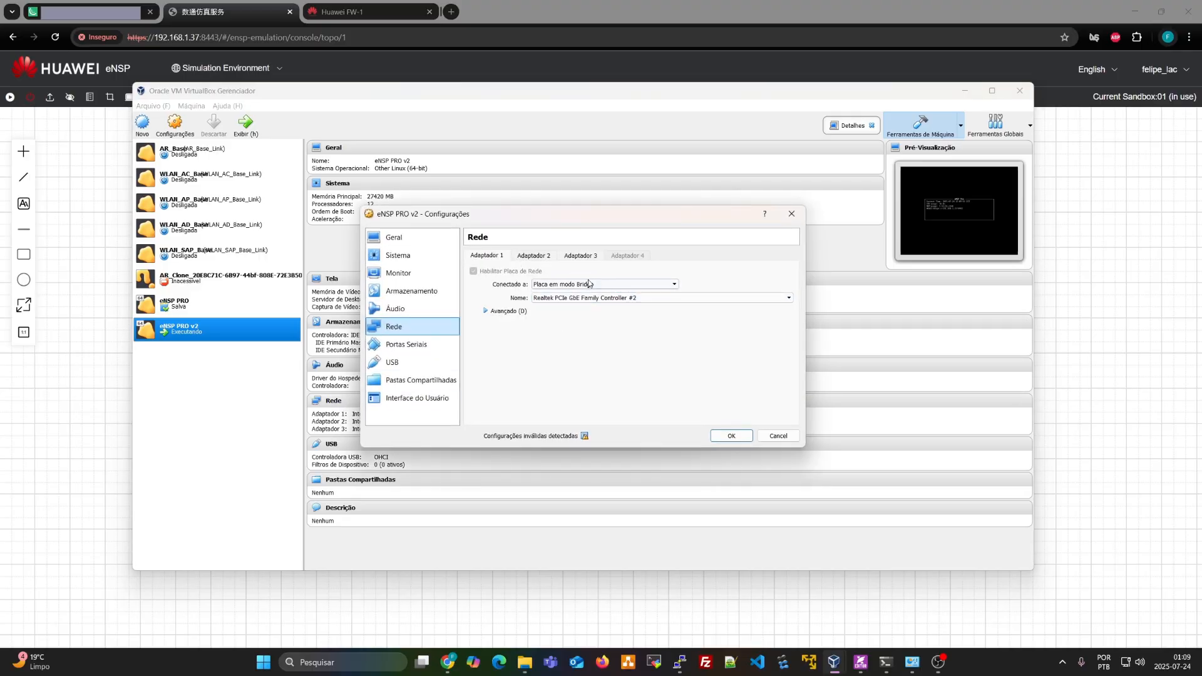
left_click(792, 219)
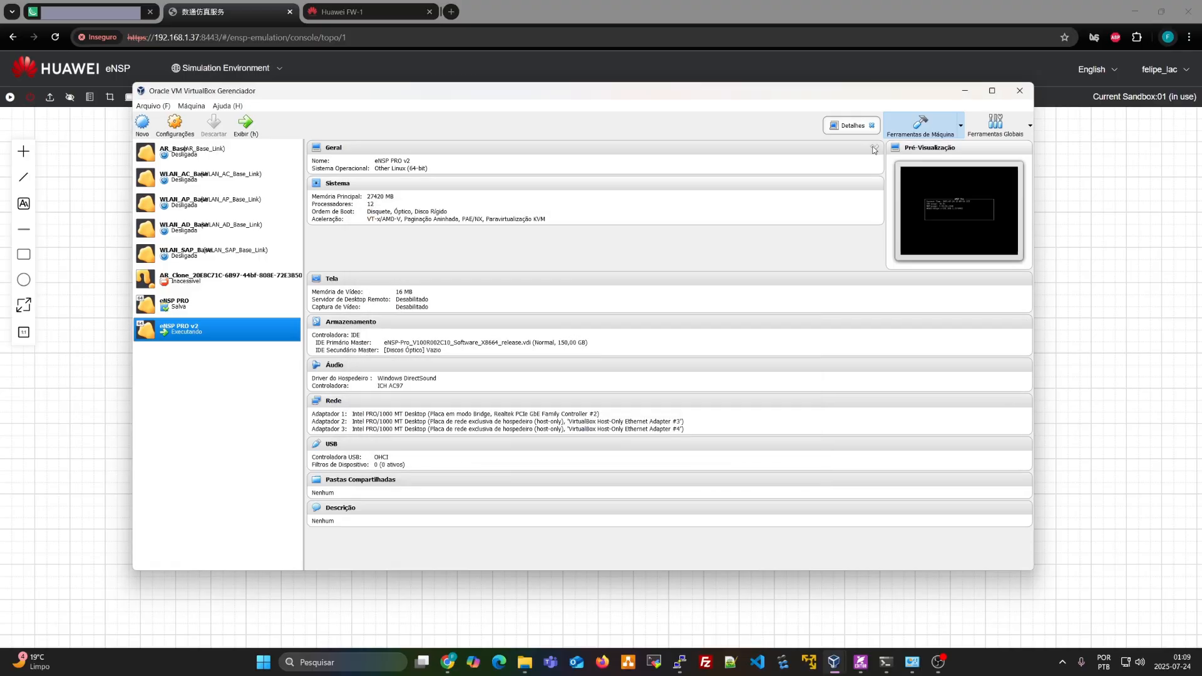
left_click(965, 91)
left_click_drag(224, 134, 544, 178)
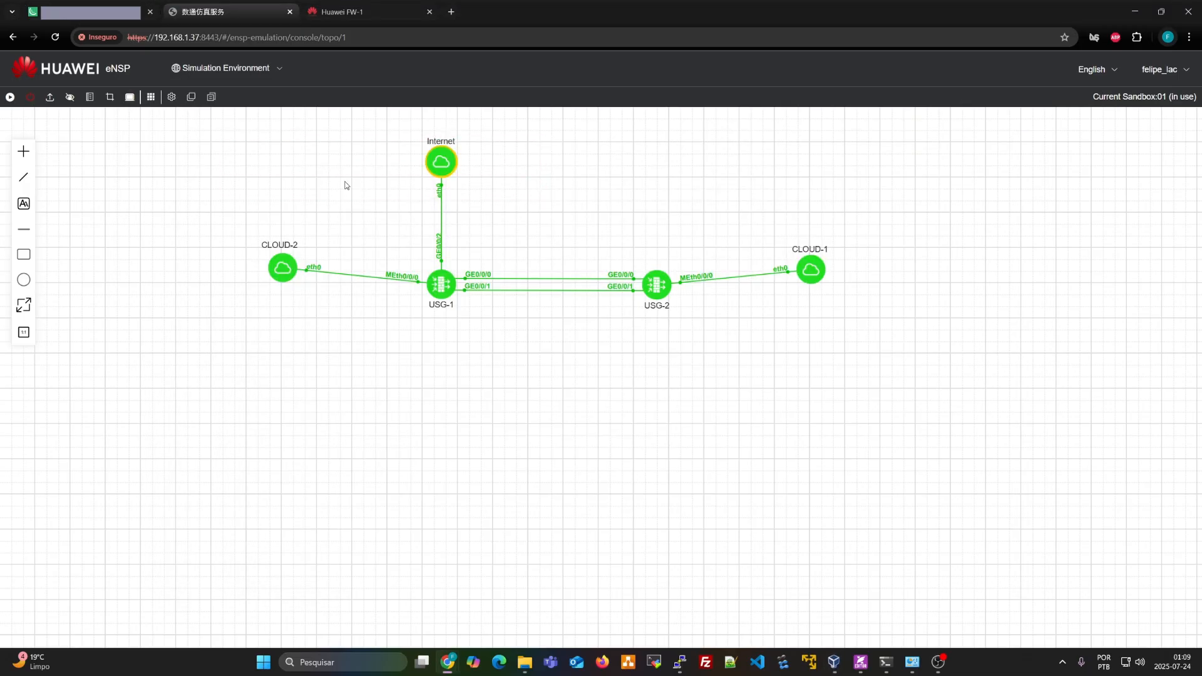
Expand the terminal and Other Devices categories in the device panel
left_click(23, 151)
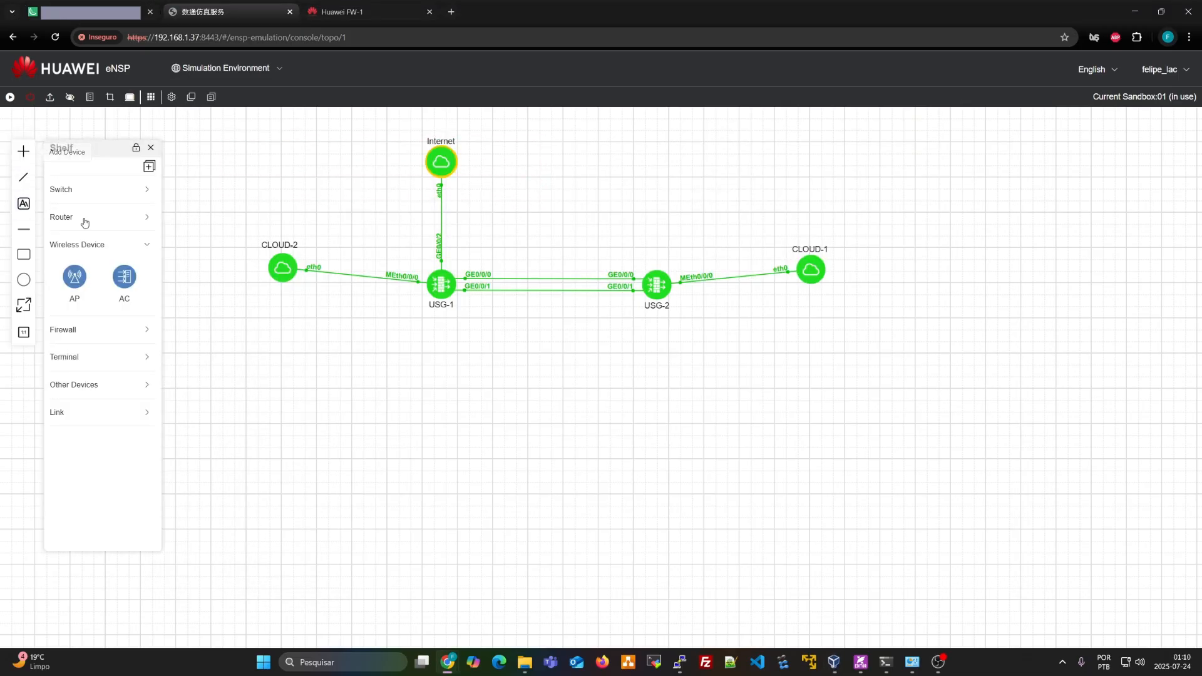
left_click(91, 358)
left_click(73, 429)
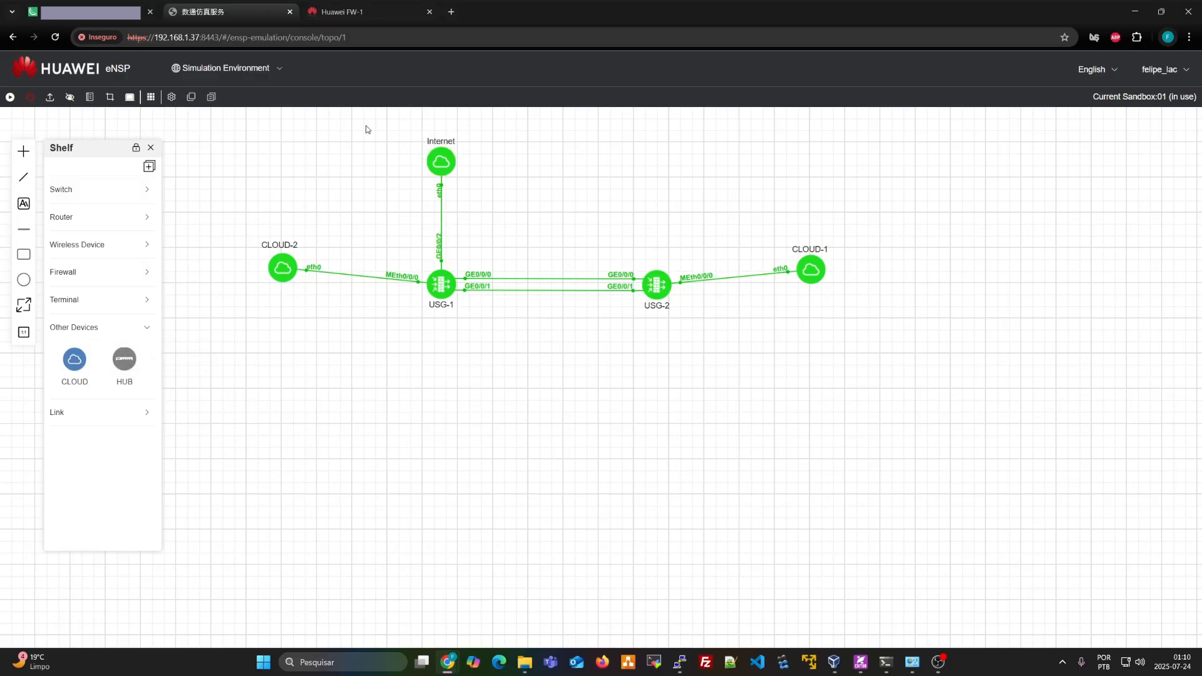
Inspect the Internet cloud's and CLOUD-2's settings windows, closing both without changes
left_click_drag(368, 126, 494, 207)
right_click(441, 161)
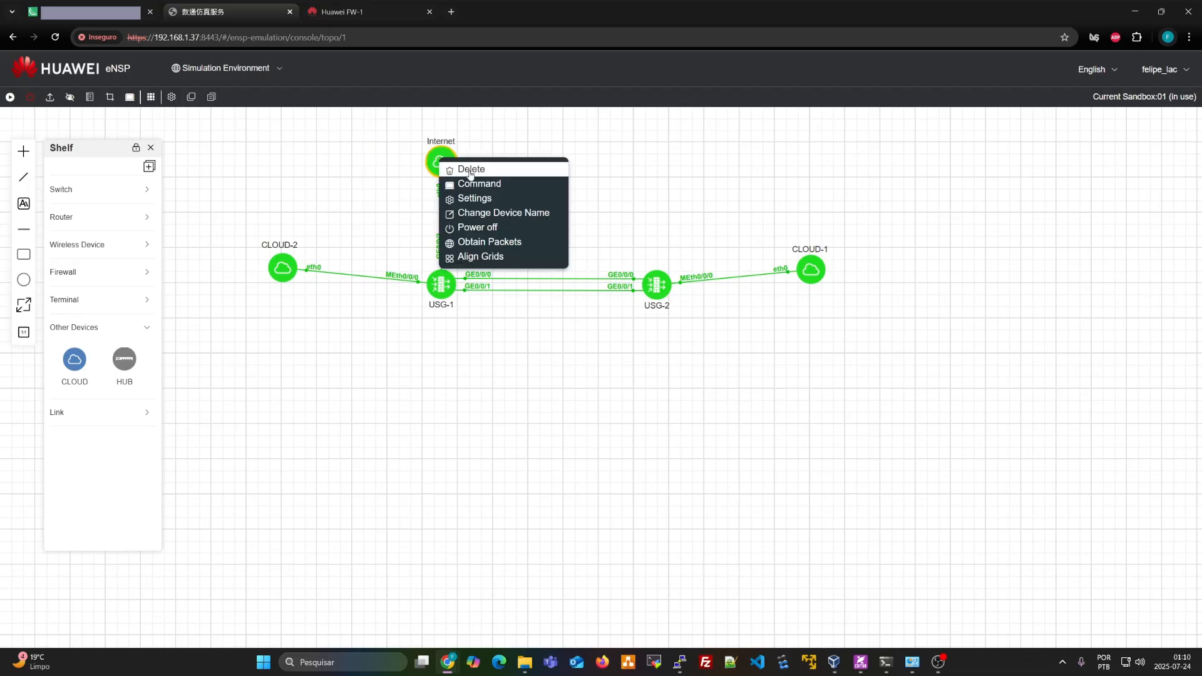
left_click(412, 170)
right_click(442, 162)
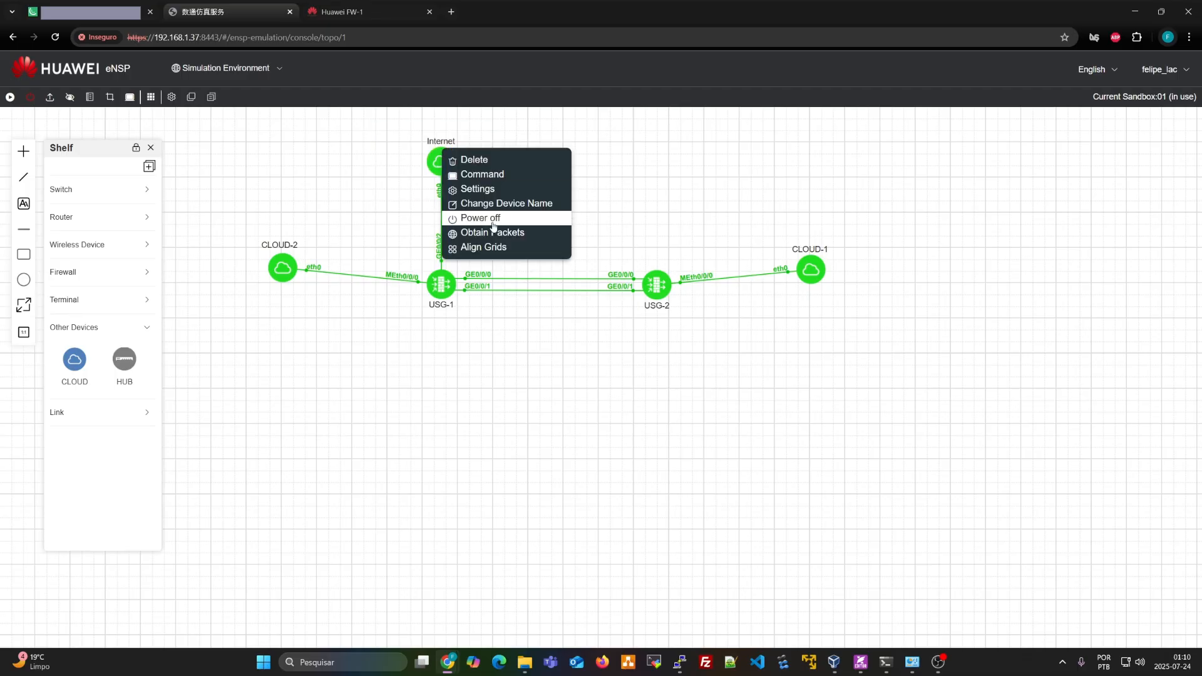
left_click(376, 196)
double_click(432, 163)
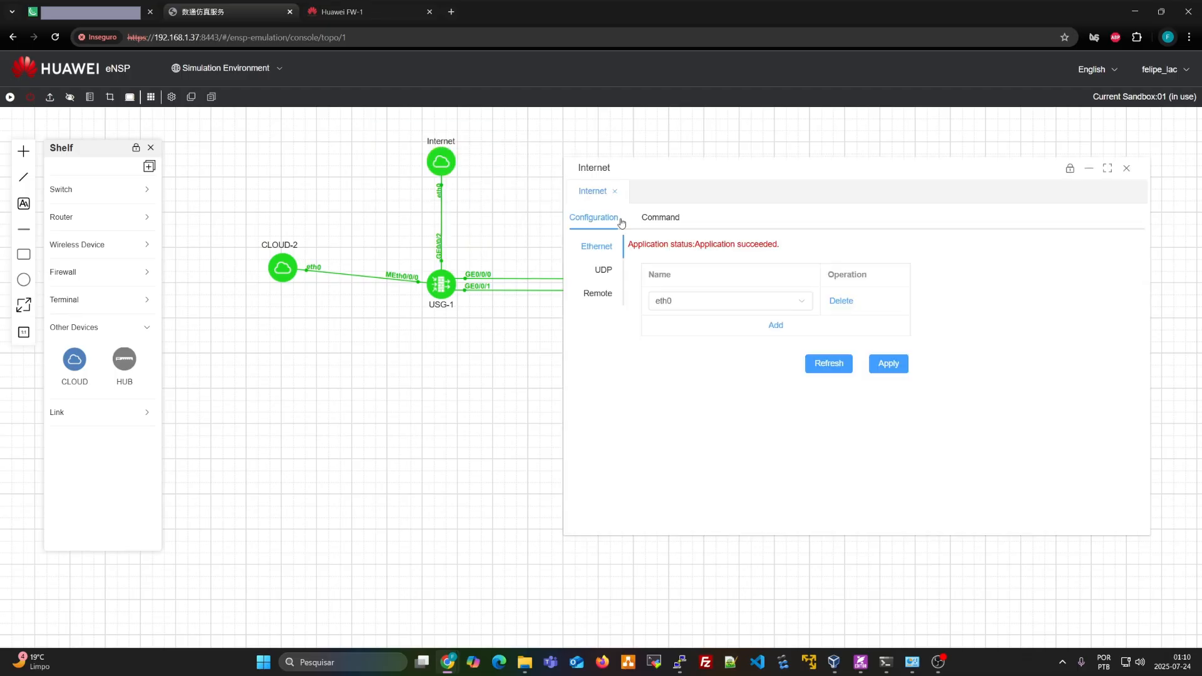
left_click(1126, 168)
left_click(702, 370)
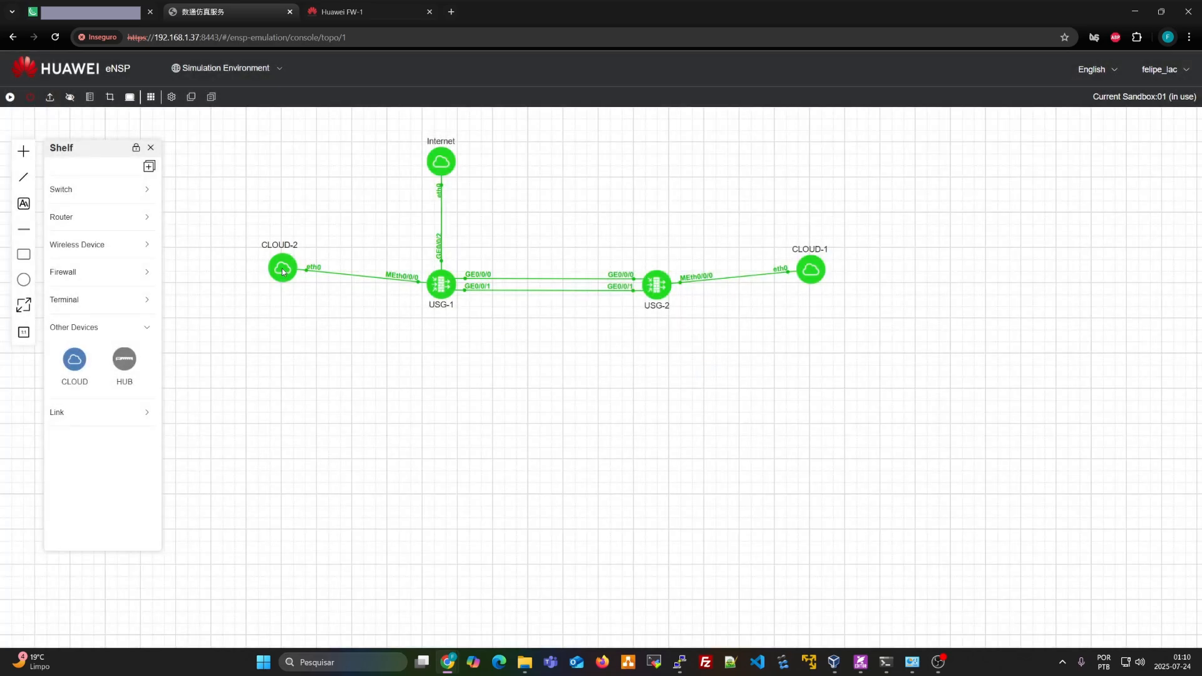
double_click(281, 268)
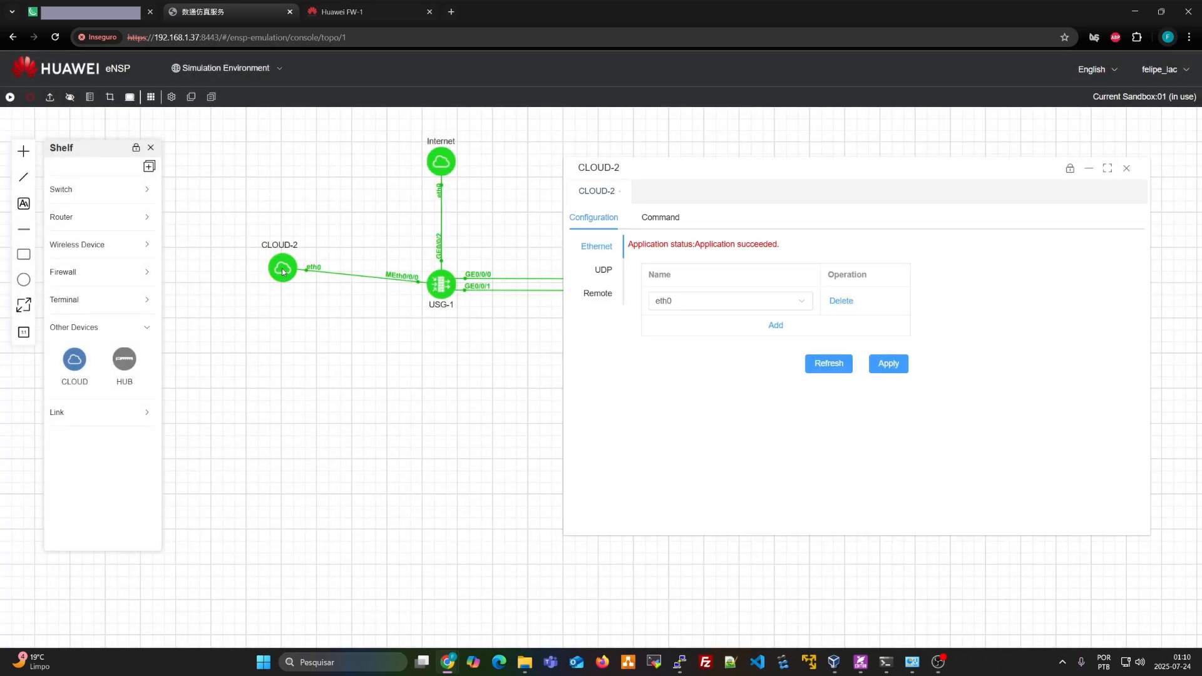
left_click(1120, 167)
left_click(701, 370)
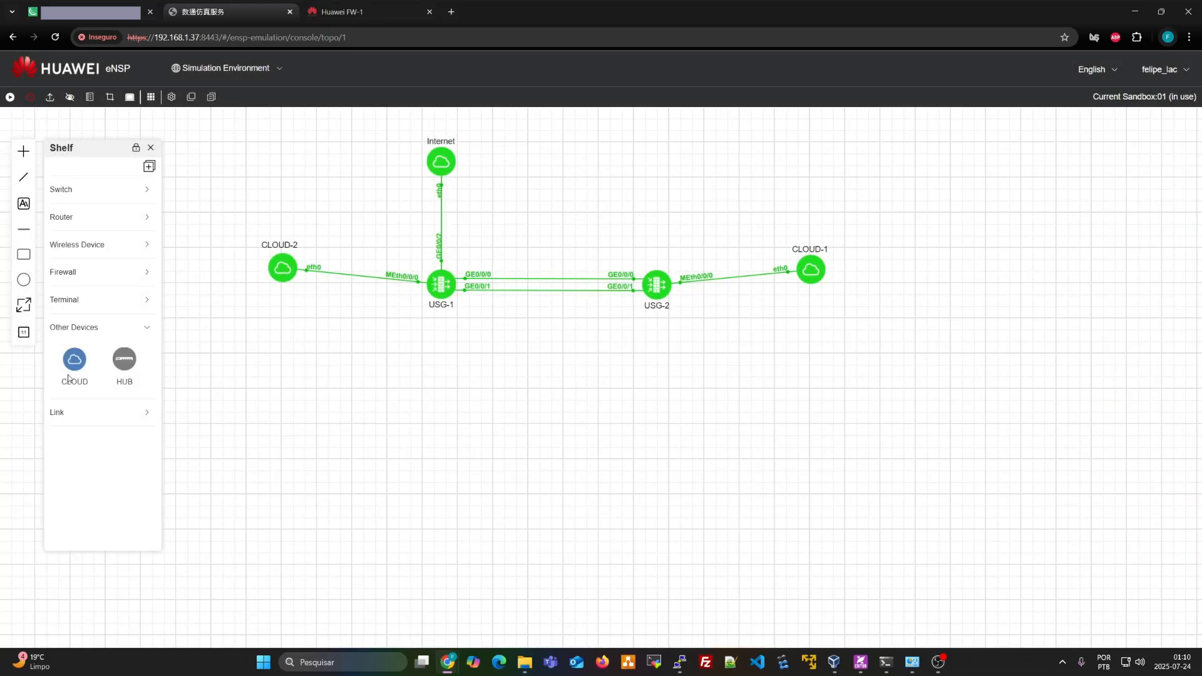
Place a new cloud, CLOUD-3, below USG-1 and start it
left_click_drag(69, 377, 440, 381)
right_click(442, 383)
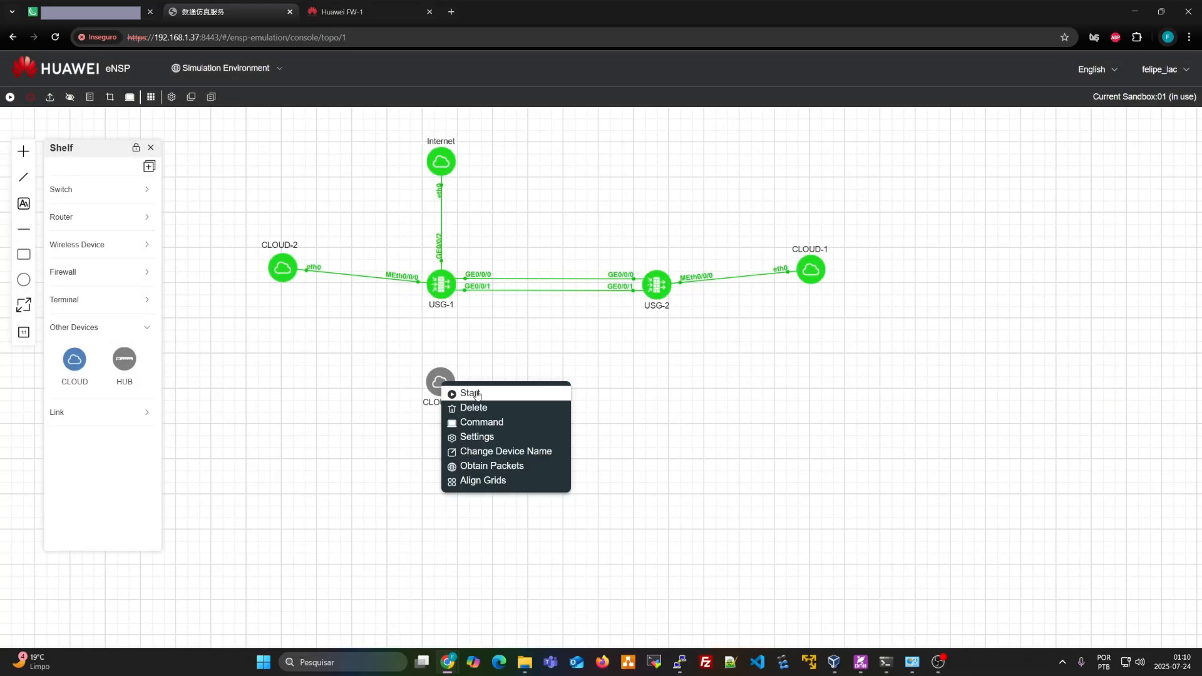
left_click(477, 395)
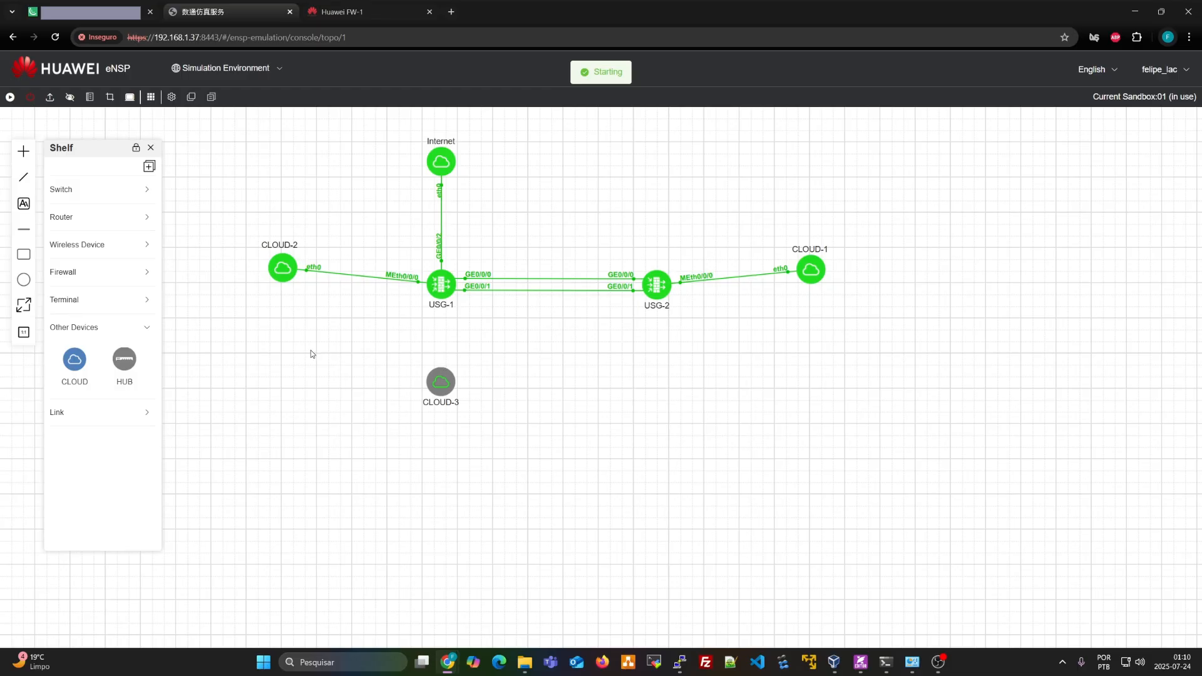
left_click(77, 417)
Open CLOUD-3's settings and add an Ethernet binding to eth0
left_click(75, 390)
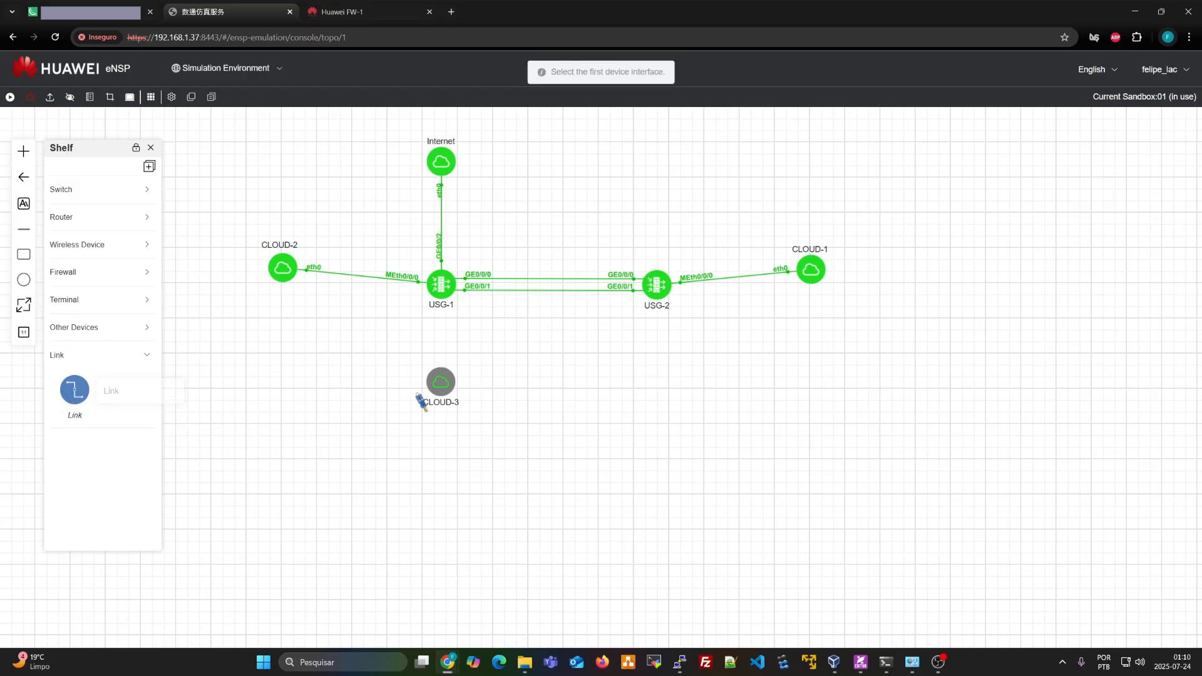
left_click(443, 381)
left_click(450, 377)
right_click(450, 378)
left_click(479, 353)
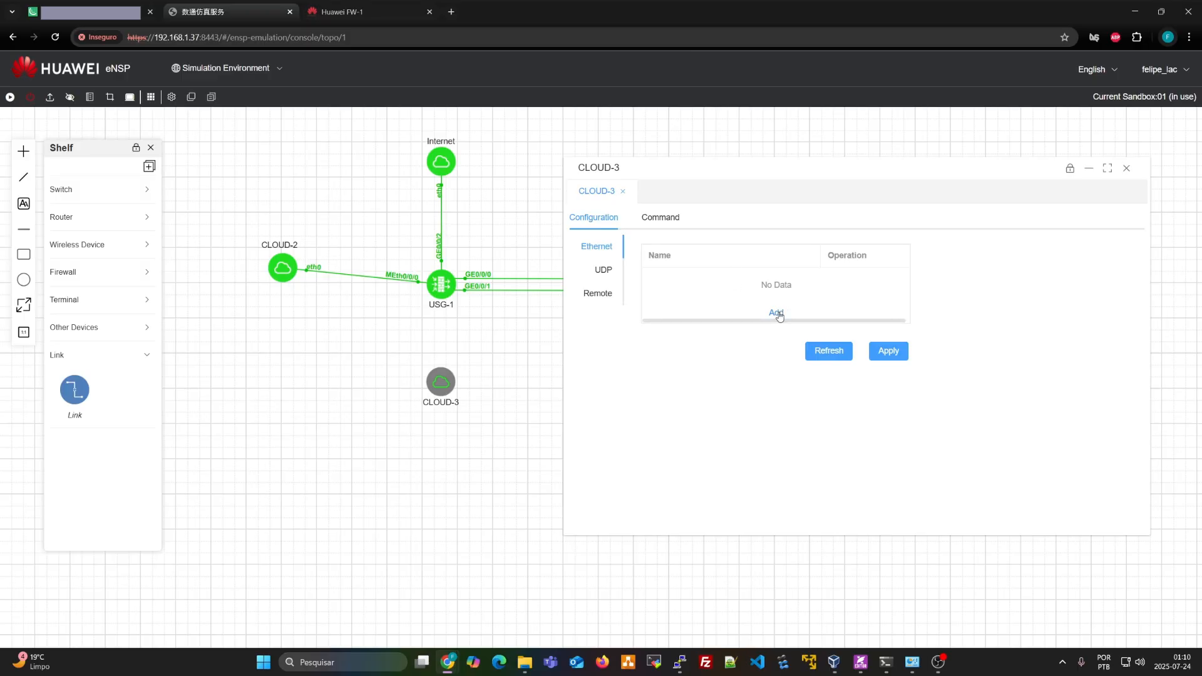
left_click(776, 313)
left_click(766, 284)
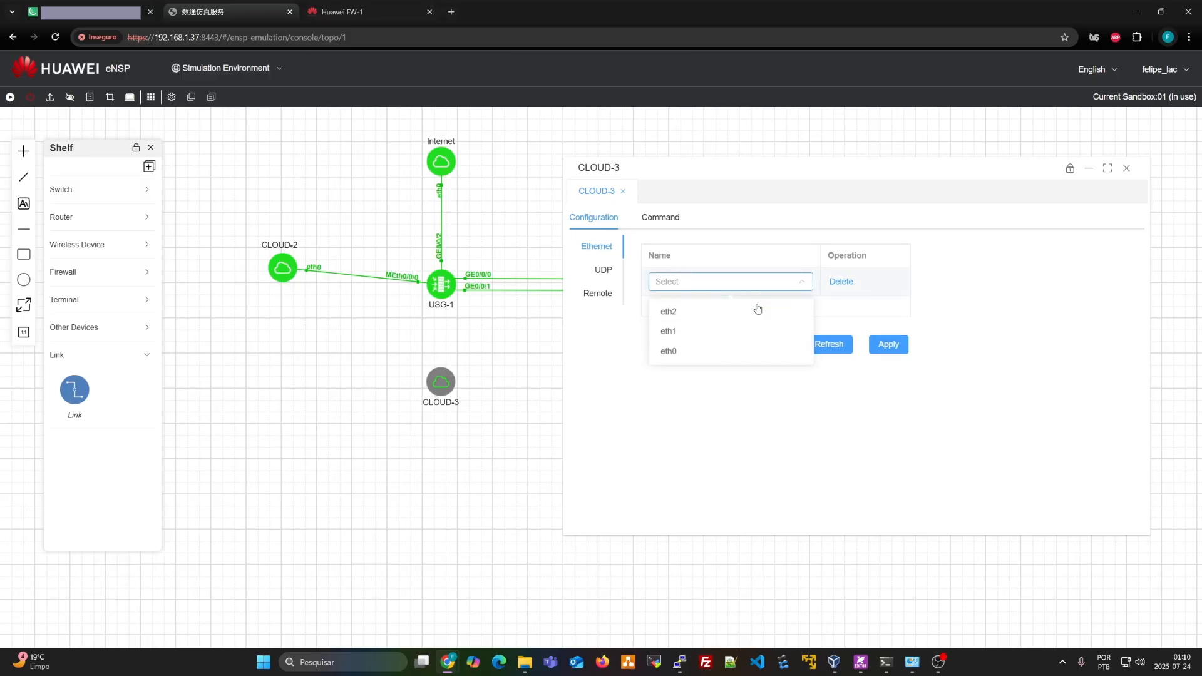
left_click(676, 350)
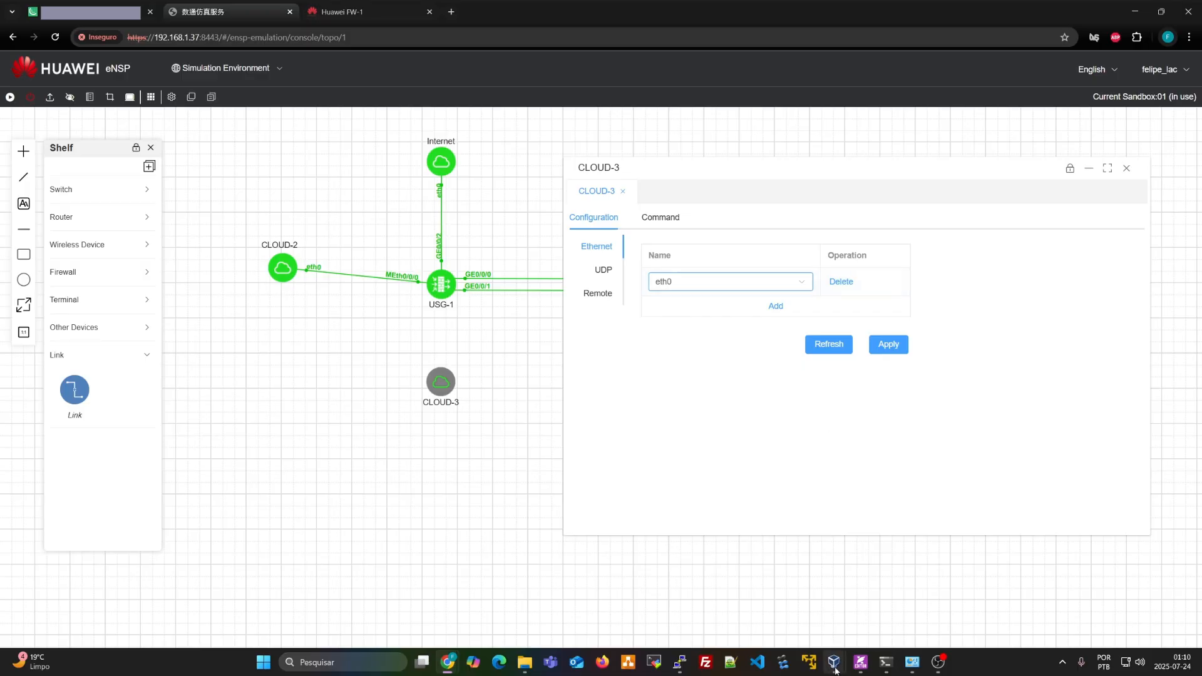
Check the eNSP PRO v2 VM's network adapters in VirtualBox, then minimize it again
mouse_move(835, 670)
left_click(788, 591)
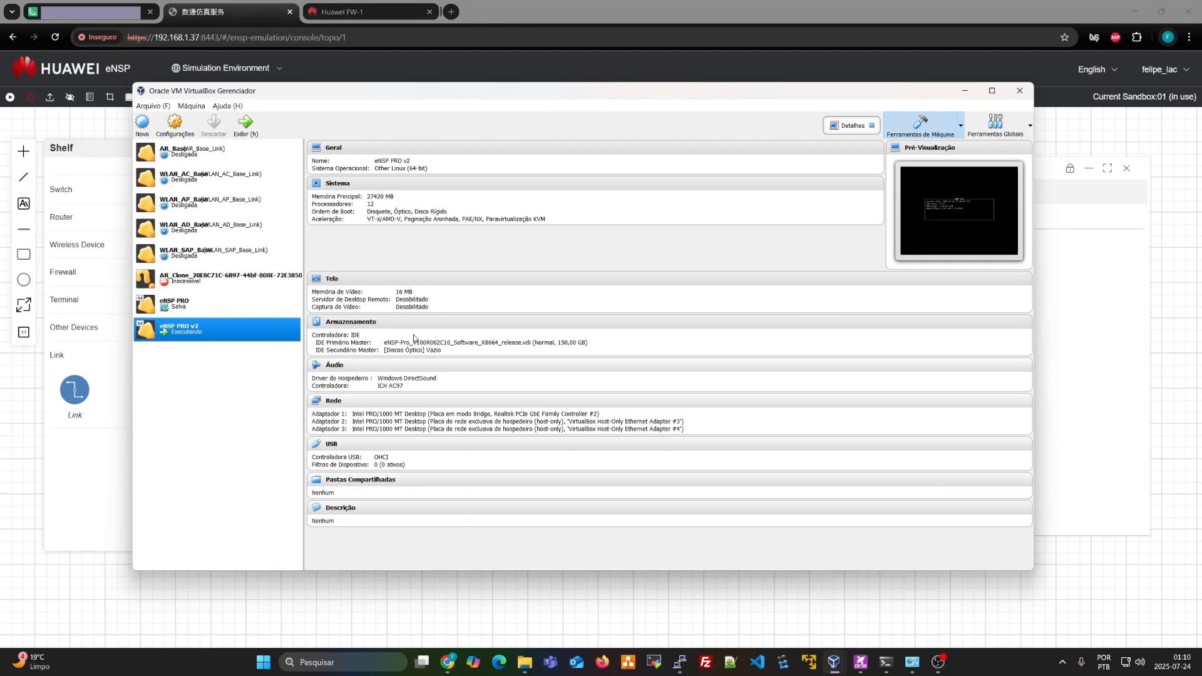
left_click(333, 402)
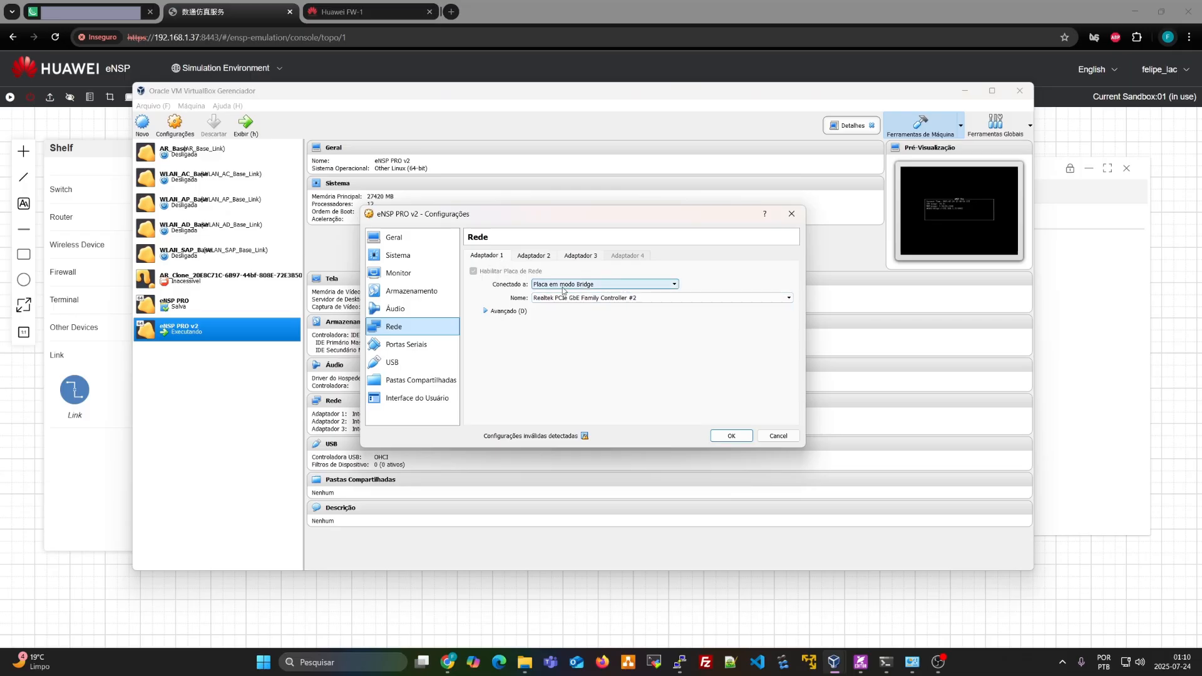
left_click(791, 213)
left_click(964, 91)
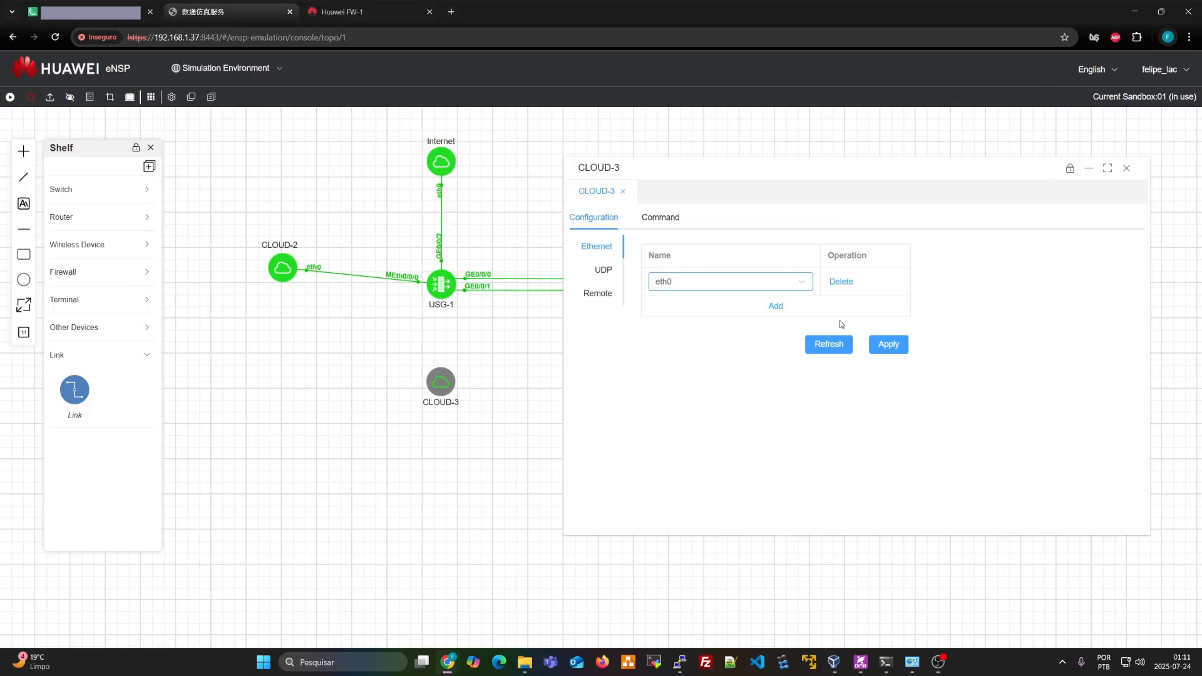
Apply CLOUD-3's eth0 binding and close its settings window
left_click(829, 344)
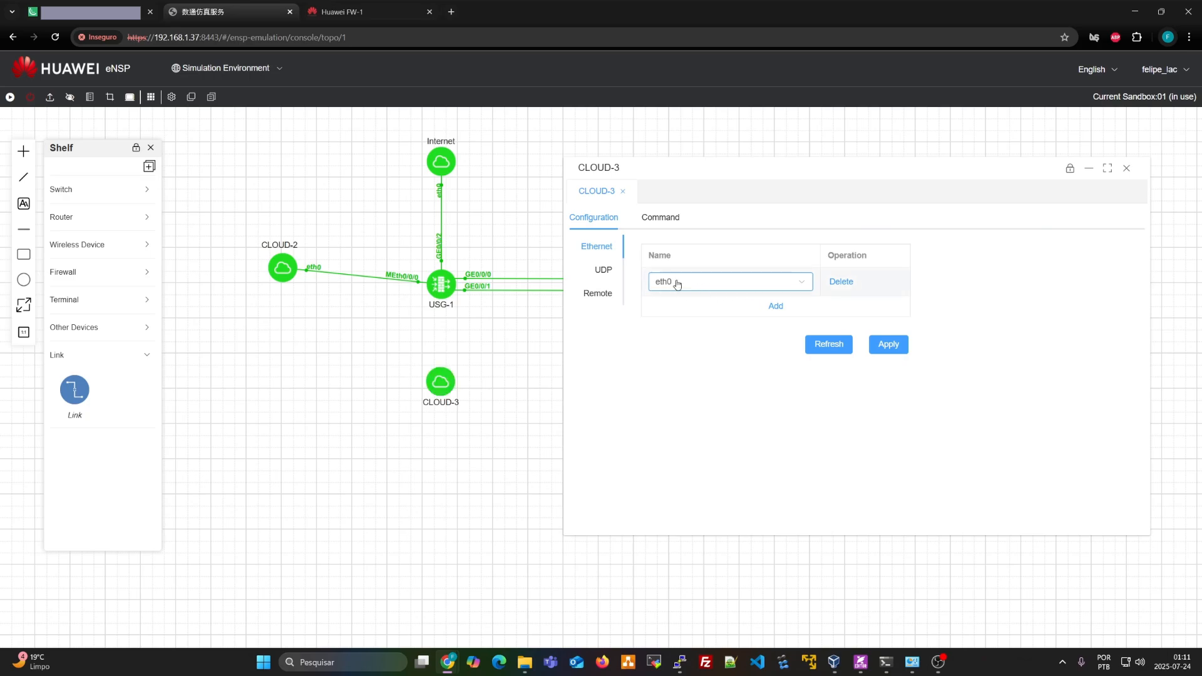
left_click(888, 344)
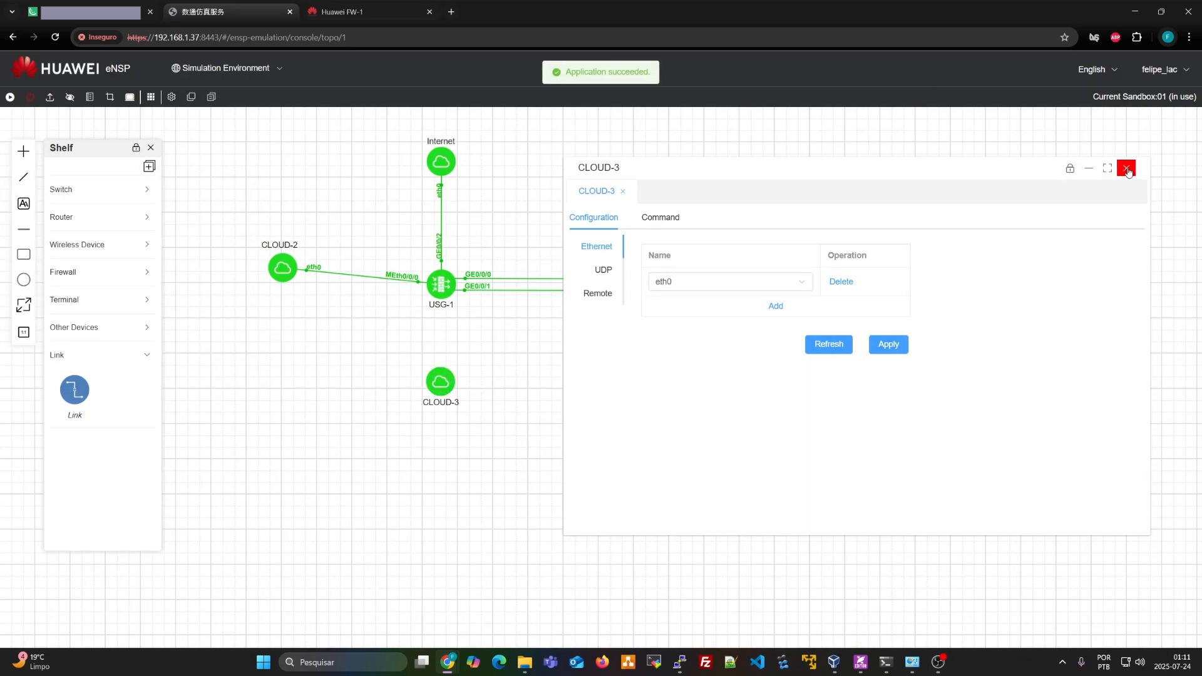
left_click(1126, 168)
left_click(698, 372)
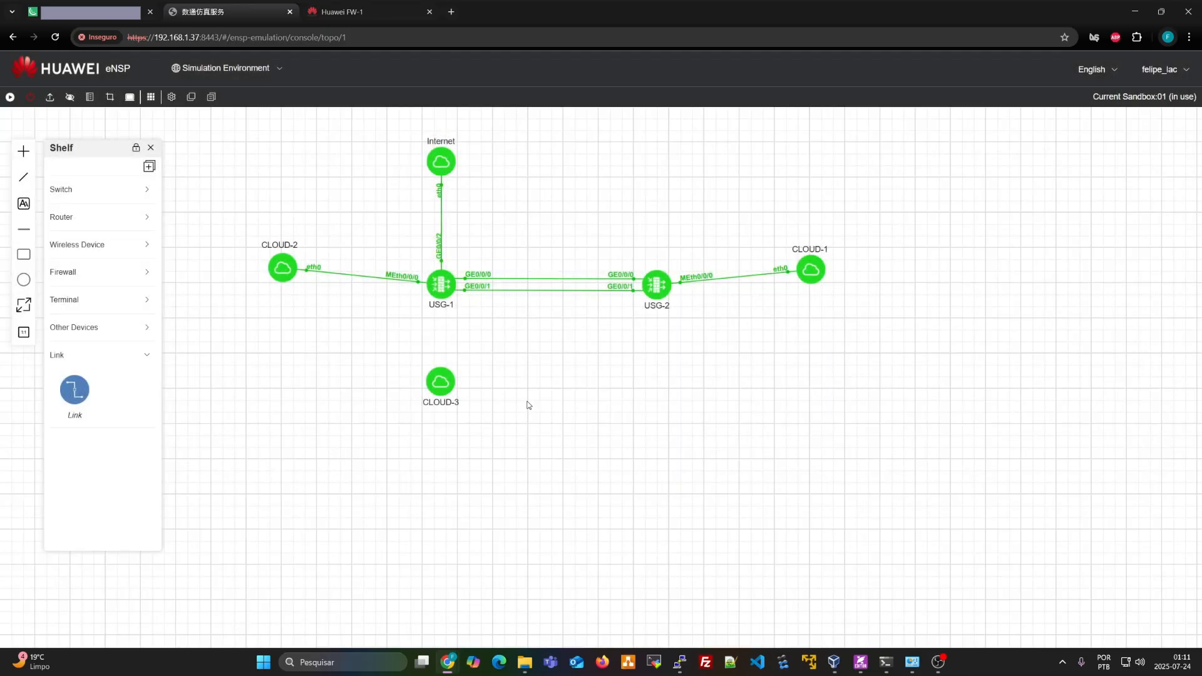
Move CLOUD-3 above USG-2, link its eth0 to USG-2's GE0/0/2, then select USG-1
left_click_drag(442, 393, 661, 173)
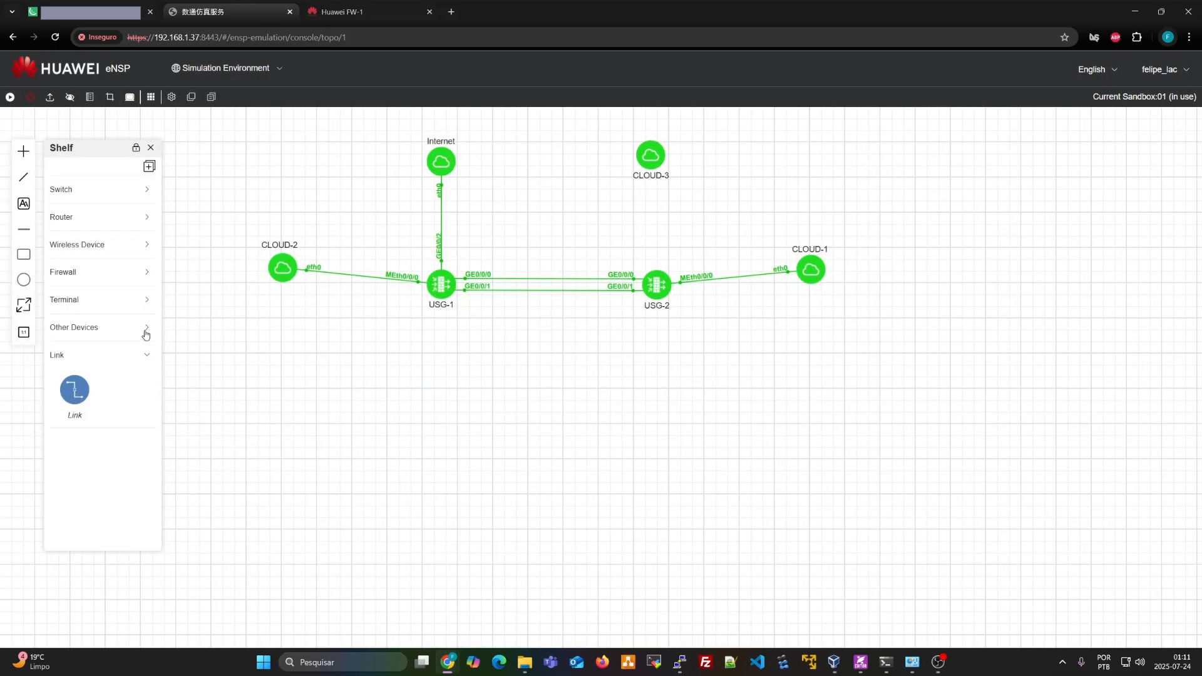
left_click(74, 390)
left_click(651, 155)
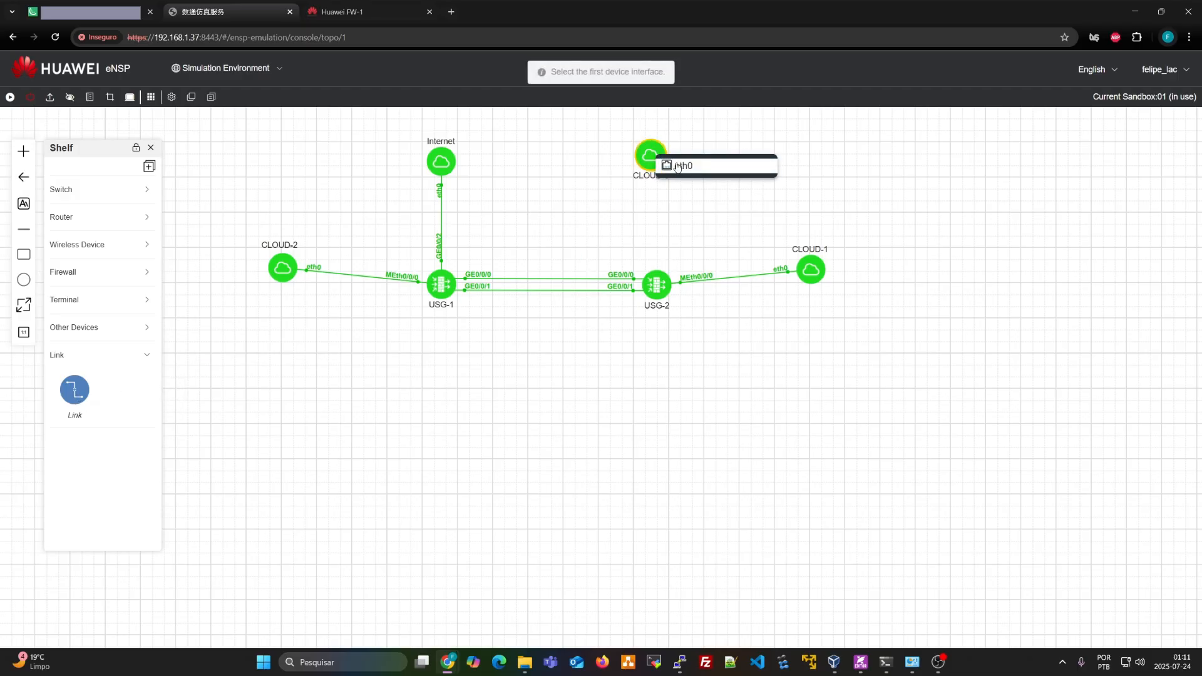
left_click(678, 166)
left_click(656, 286)
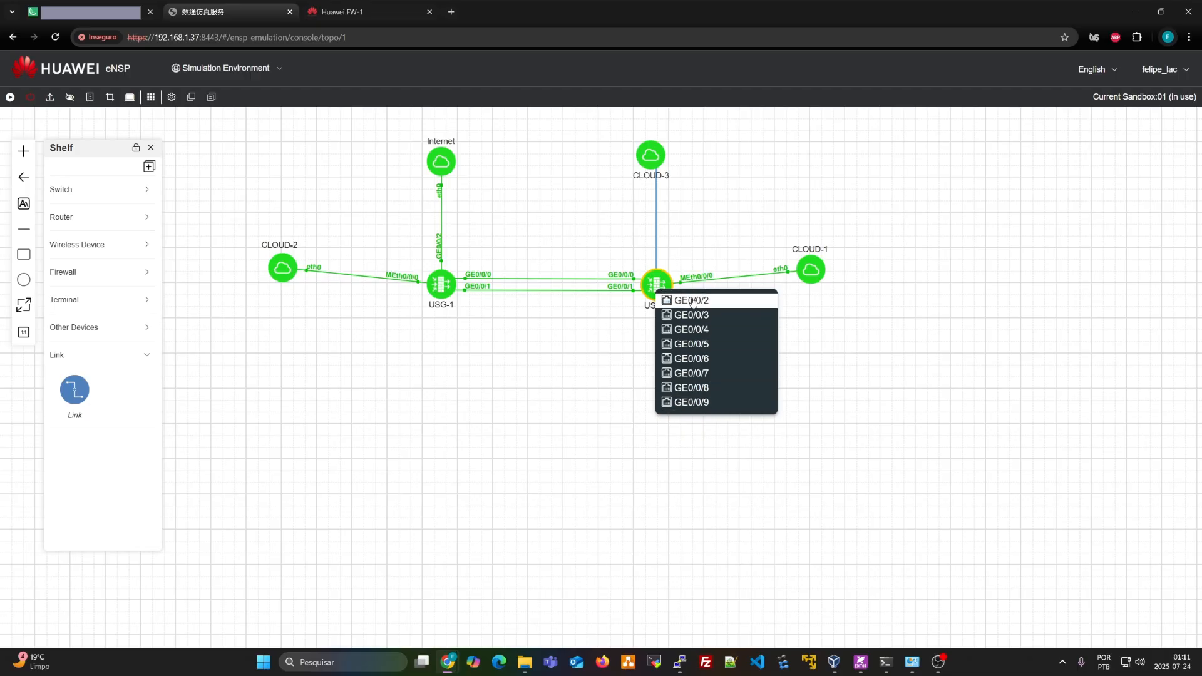
left_click(695, 301)
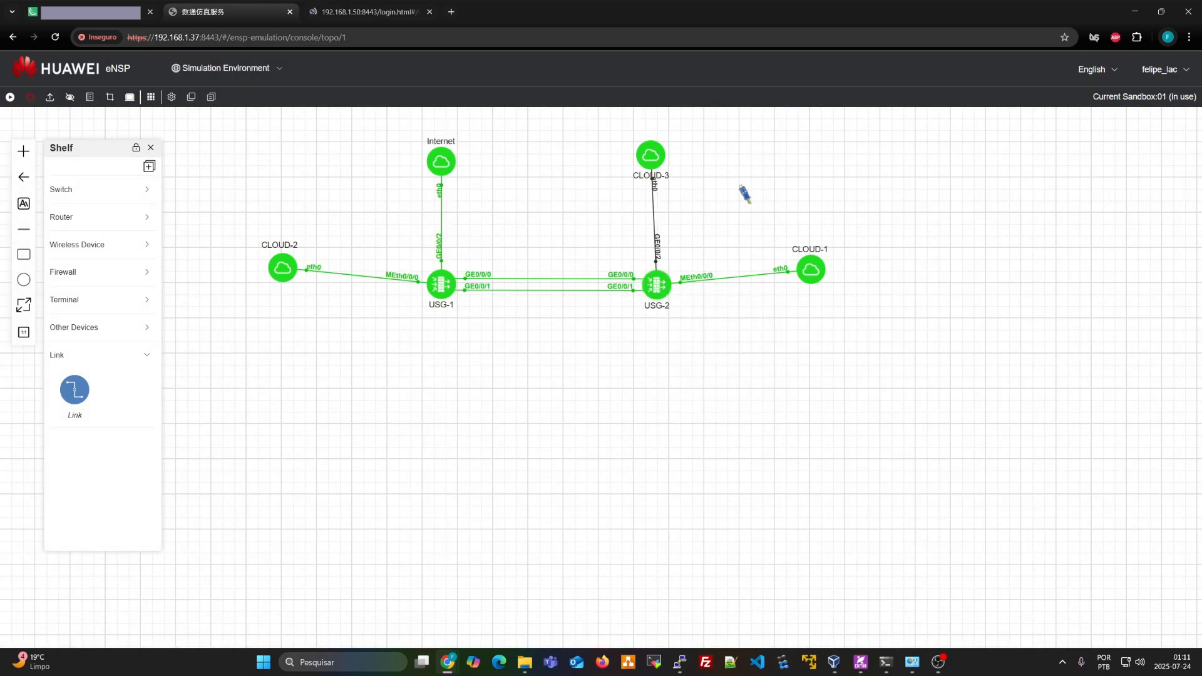
left_click_drag(656, 158, 660, 161)
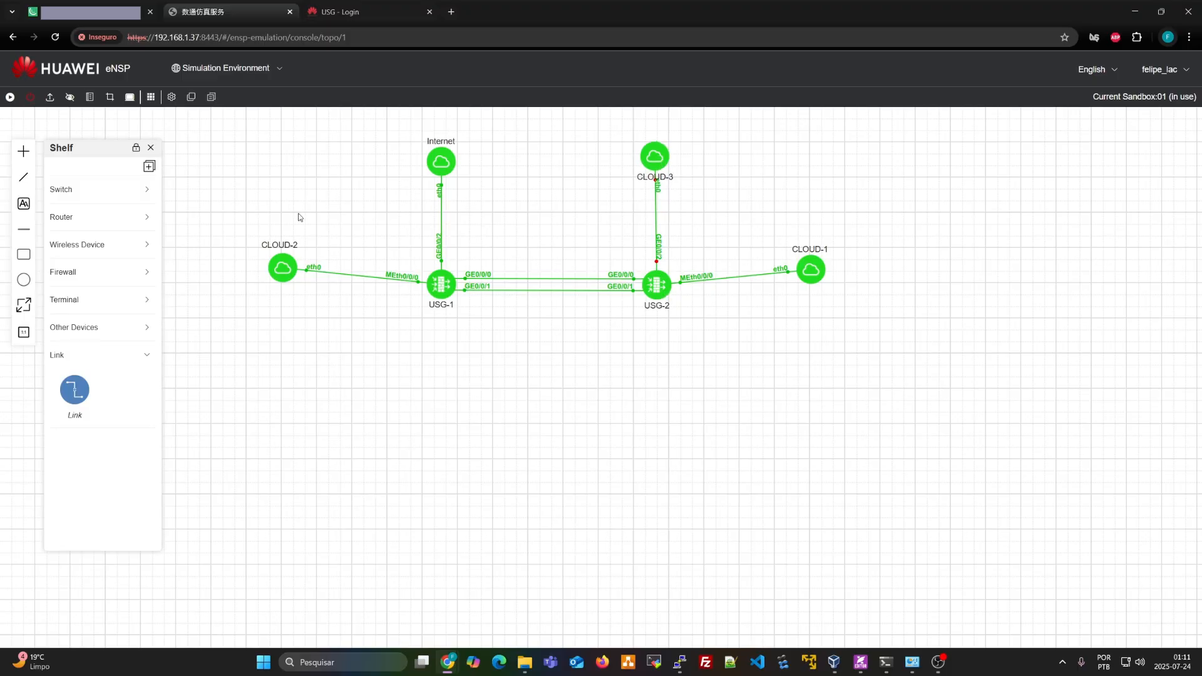
left_click_drag(229, 211, 477, 328)
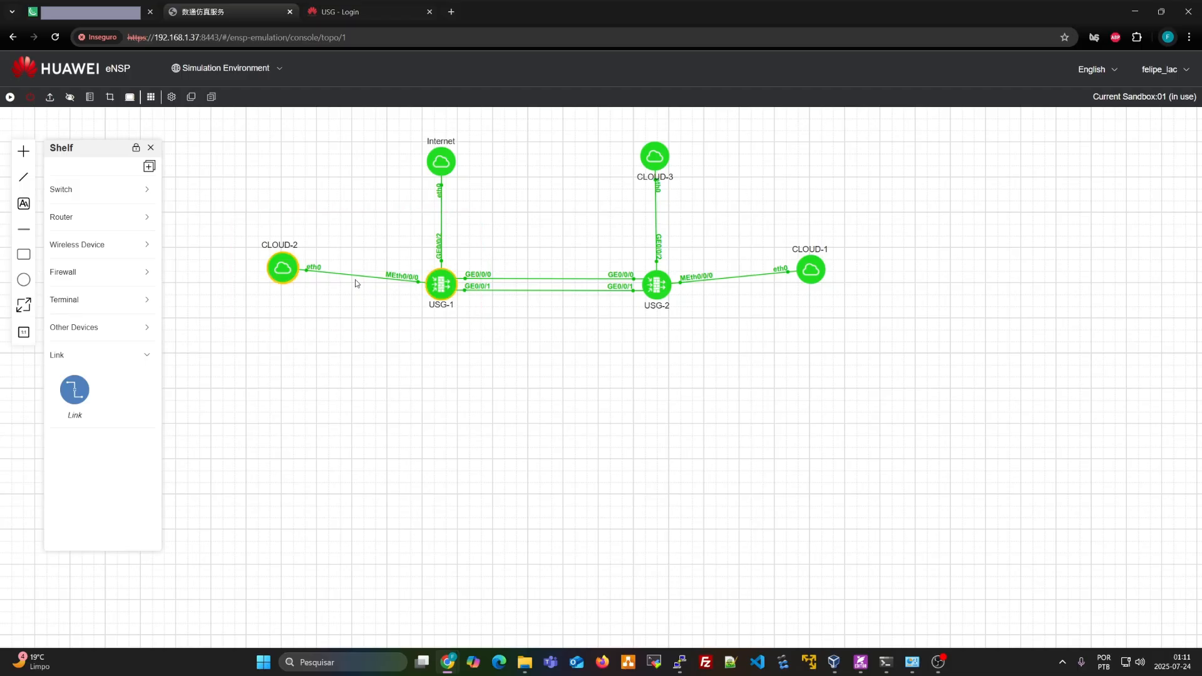
left_click(439, 295)
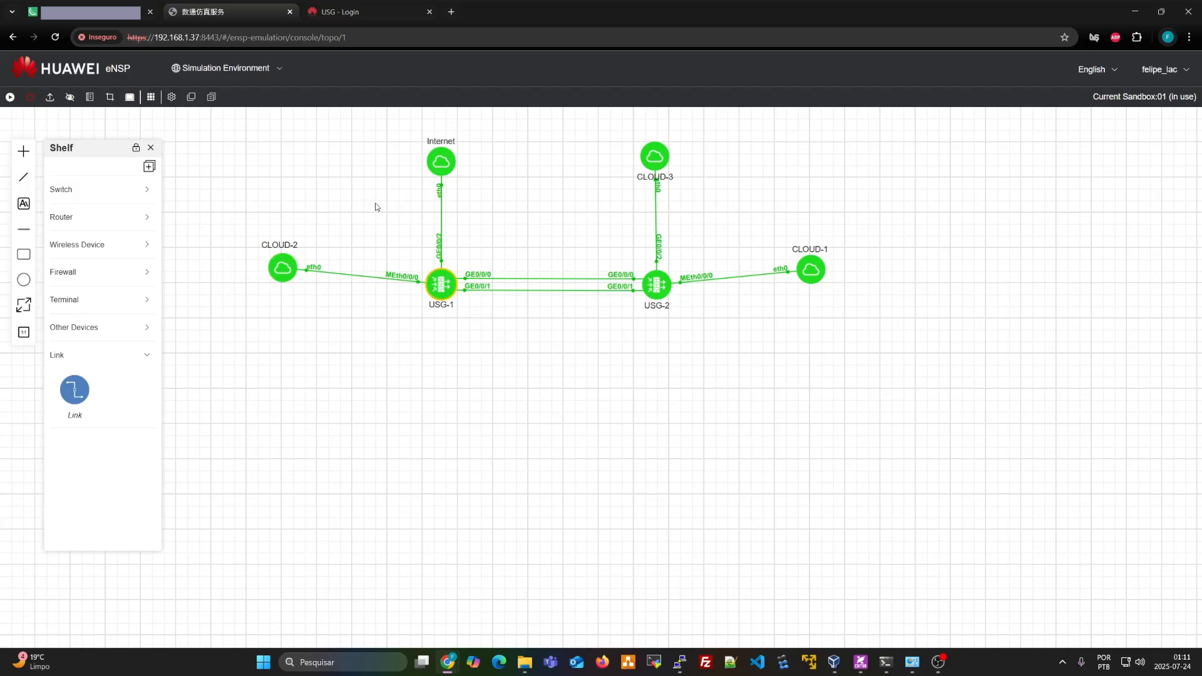
Close the USG login tab and log into USG-1's console with the password
left_click(429, 11)
double_click(447, 290)
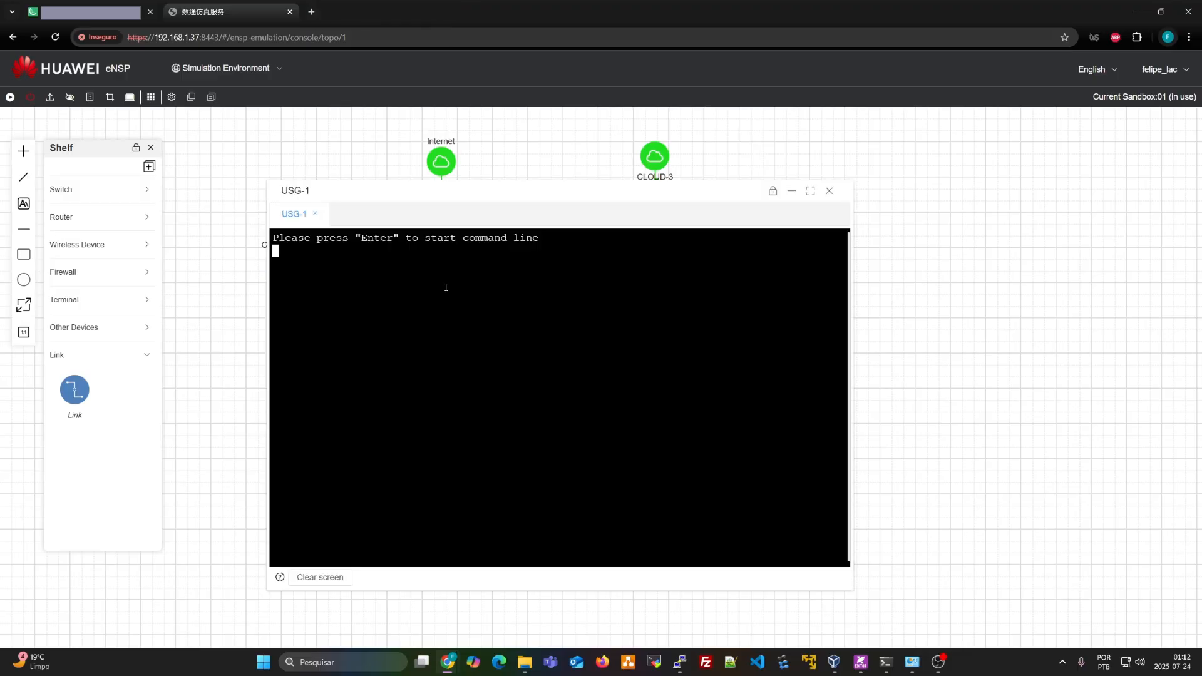
key("Return")
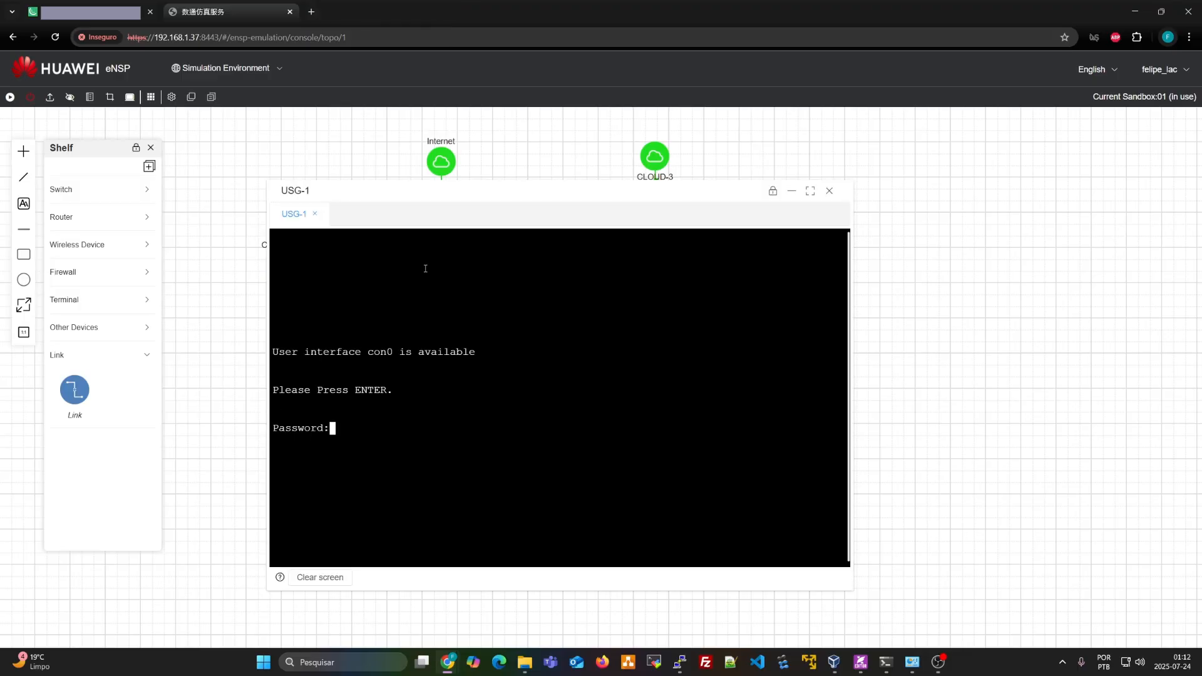
key("Return")
Run 'dis cu' and review the web-manager lines enabling port 8443
key("Return")
key("Return")
key("Return")
key("Return")
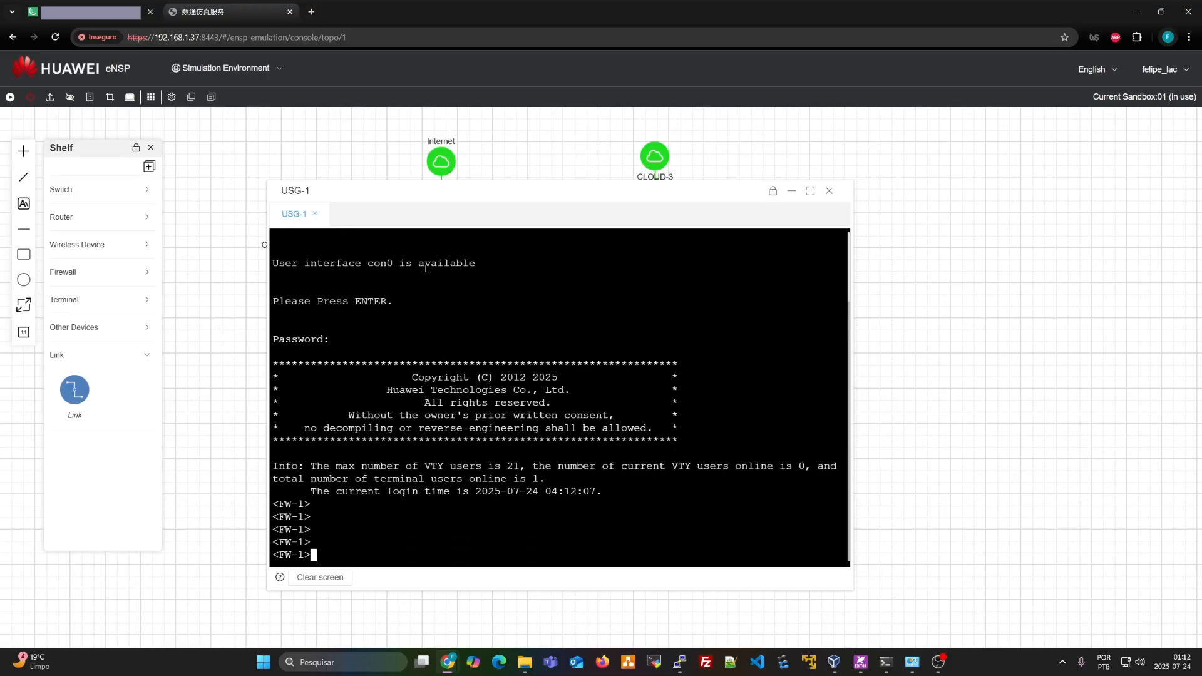
type("dis cu")
key("Return")
key("space")
key("space")
key("space")
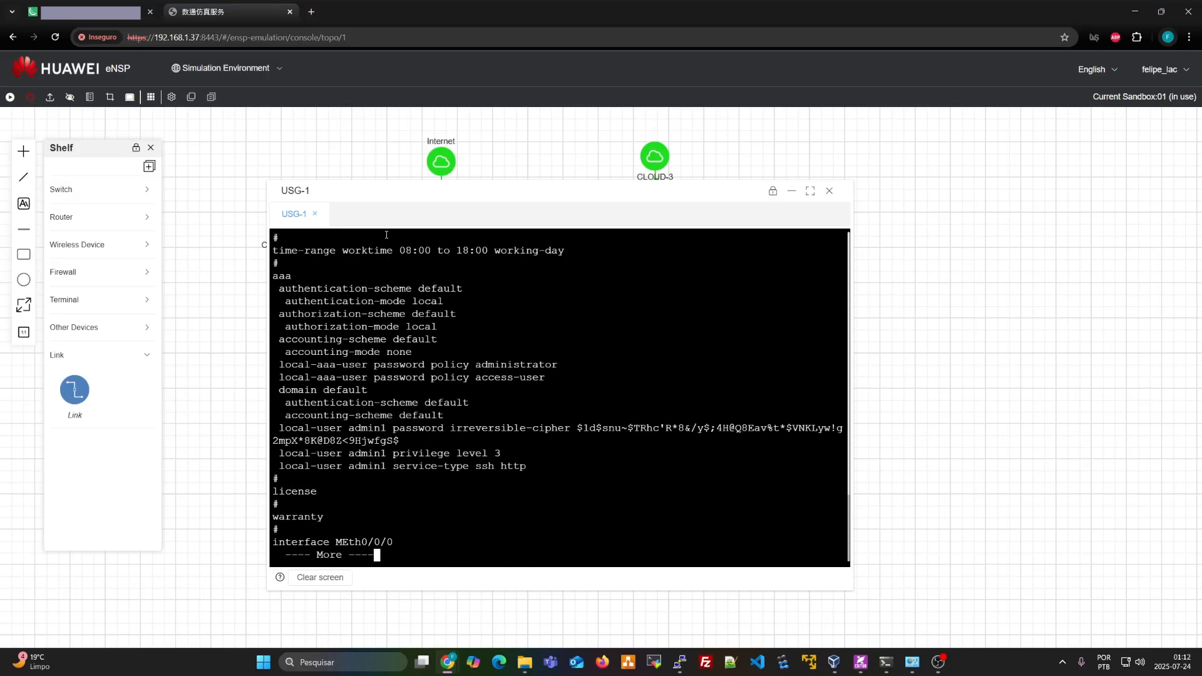
left_click_drag(274, 492, 541, 517)
scroll(534, 512, "up", 2)
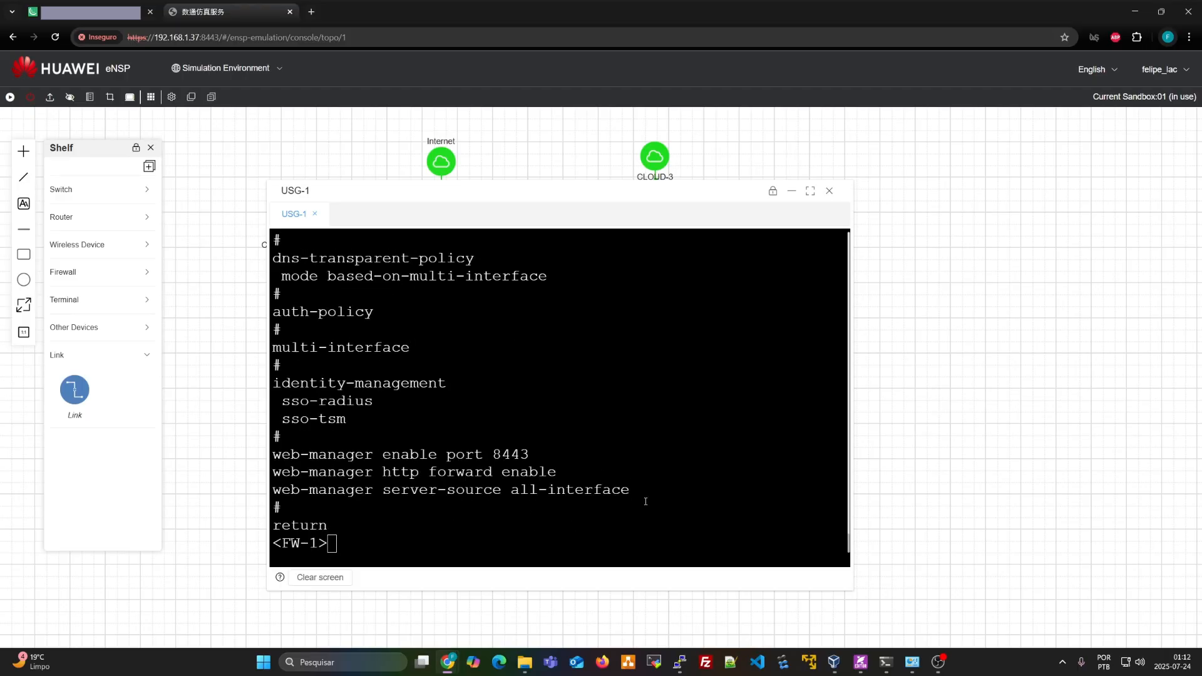
mouse_move(646, 501)
left_mouse_down()
mouse_move(422, 492)
mouse_move(270, 465)
mouse_move(657, 496)
left_mouse_up()
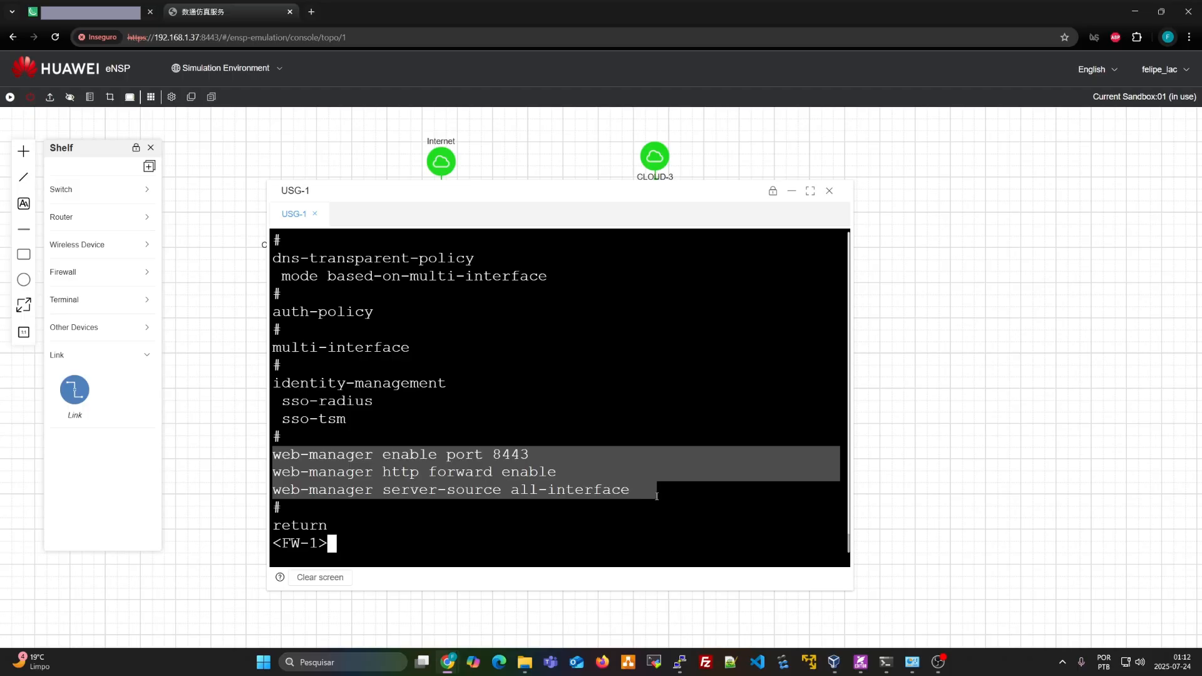
left_click(657, 496)
scroll(351, 471, "up", 3)
scroll(350, 470, "down", 1)
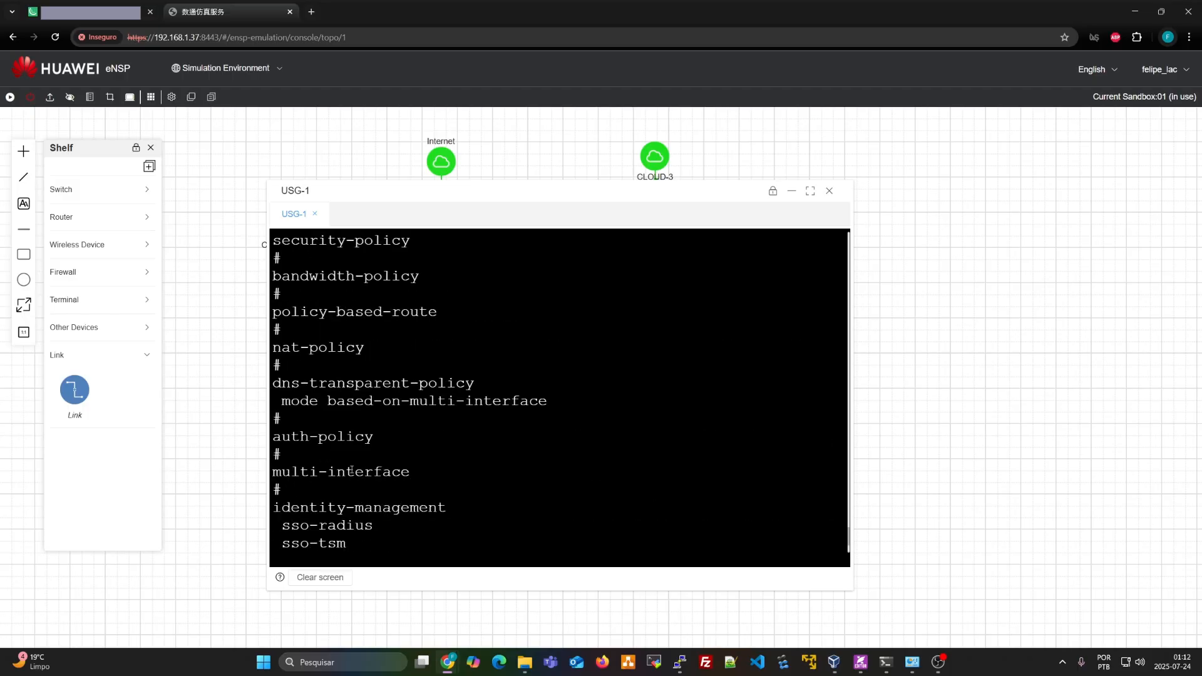
Enter system view and display interface MEth0/0/0's configuration, showing IP 192.168.1.50
type("sy")
key("Return")
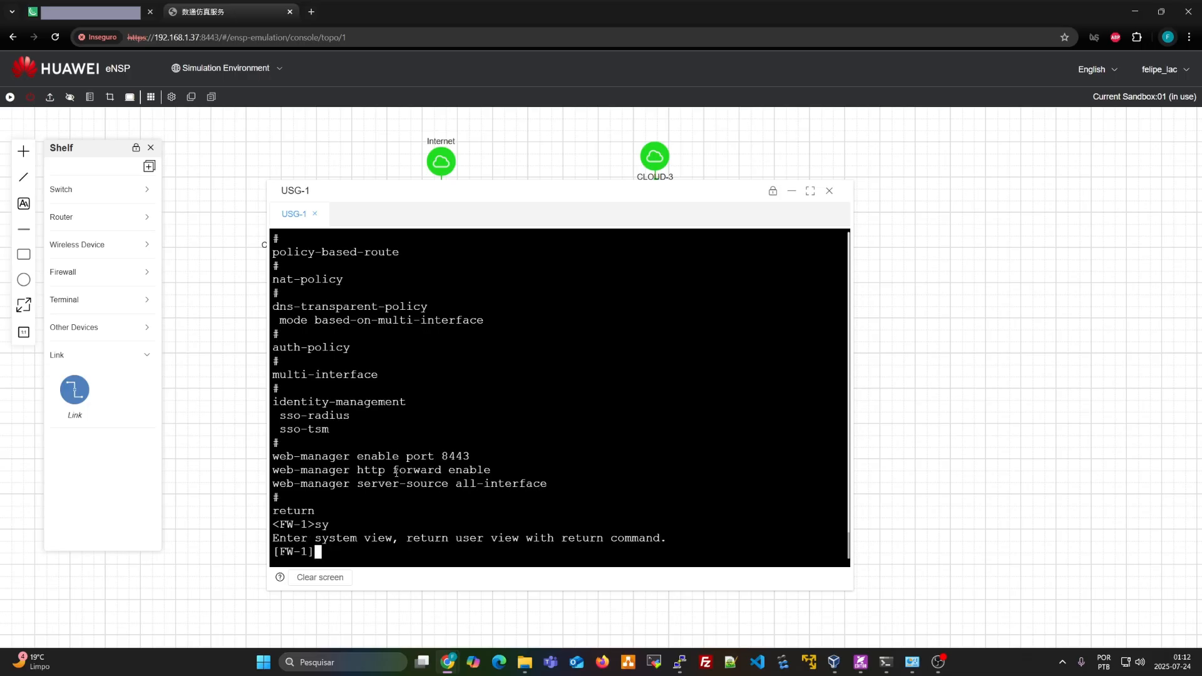
type("int")
key("Tab")
type("me")
key("Tab")
type("0/0/")
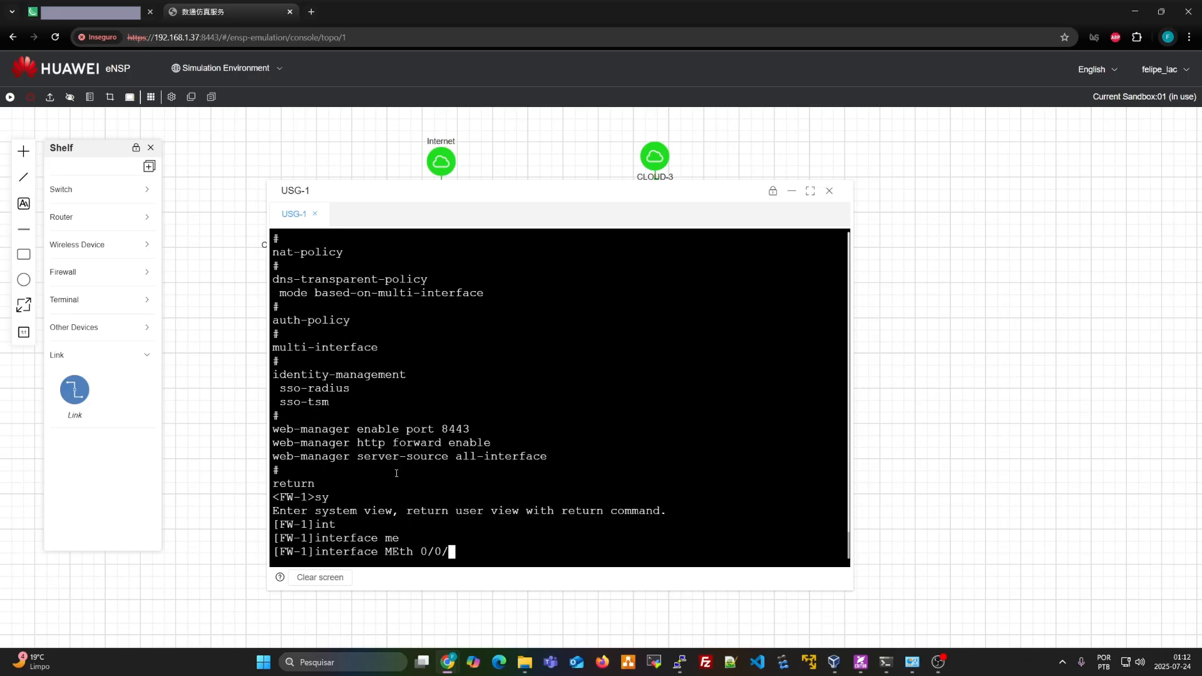
type("0")
key("Return")
type("dis this")
key("Return")
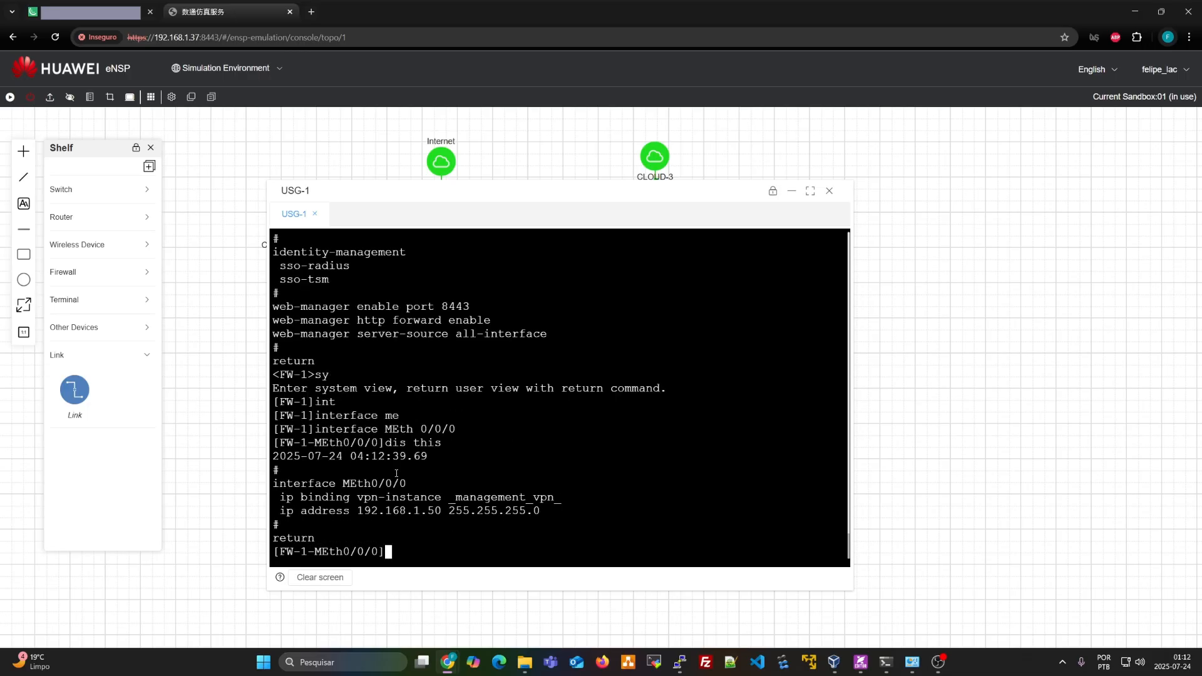
key("Return")
key("Return")
key("Return")
key("Return")
left_click_drag(273, 457, 564, 456)
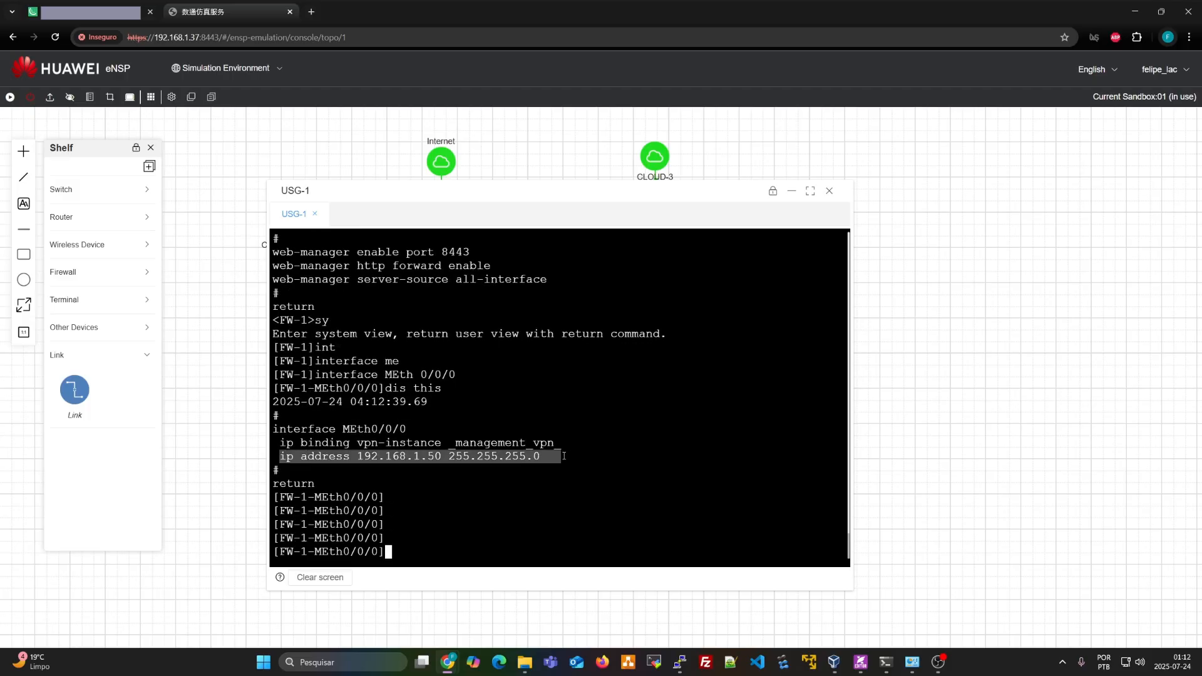
left_click(467, 457)
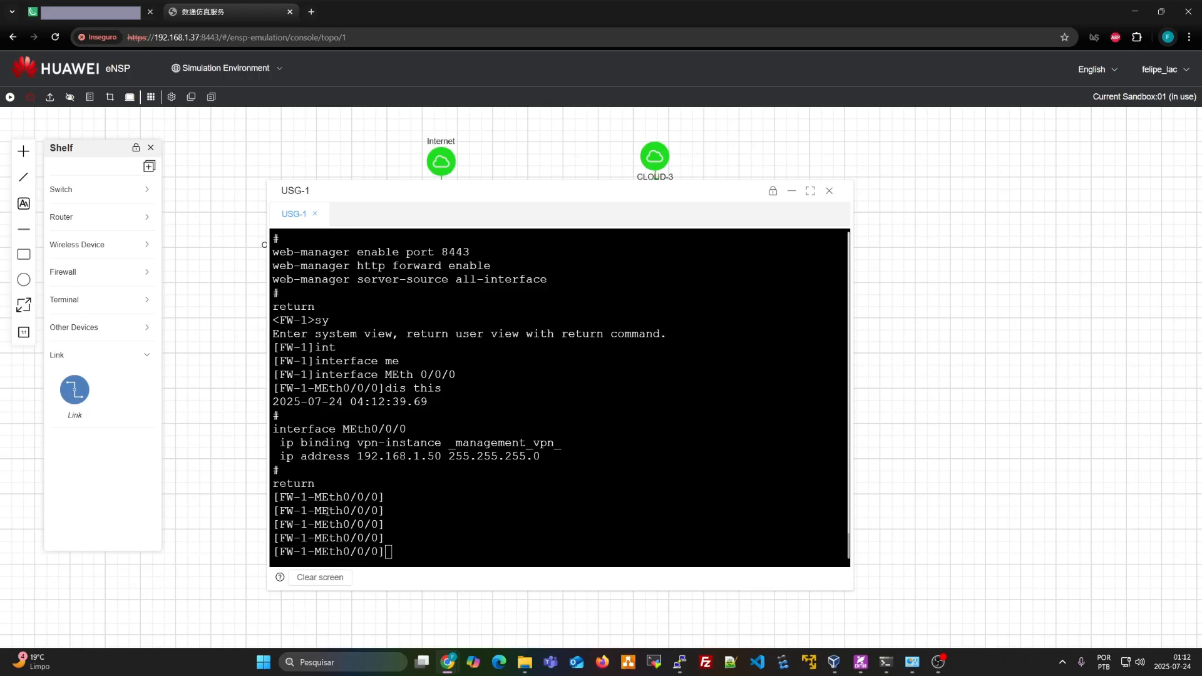
Ping 192.168.1.1 through the _management_vpn_ instance, getting replies with 0% loss
right_click(998, 663)
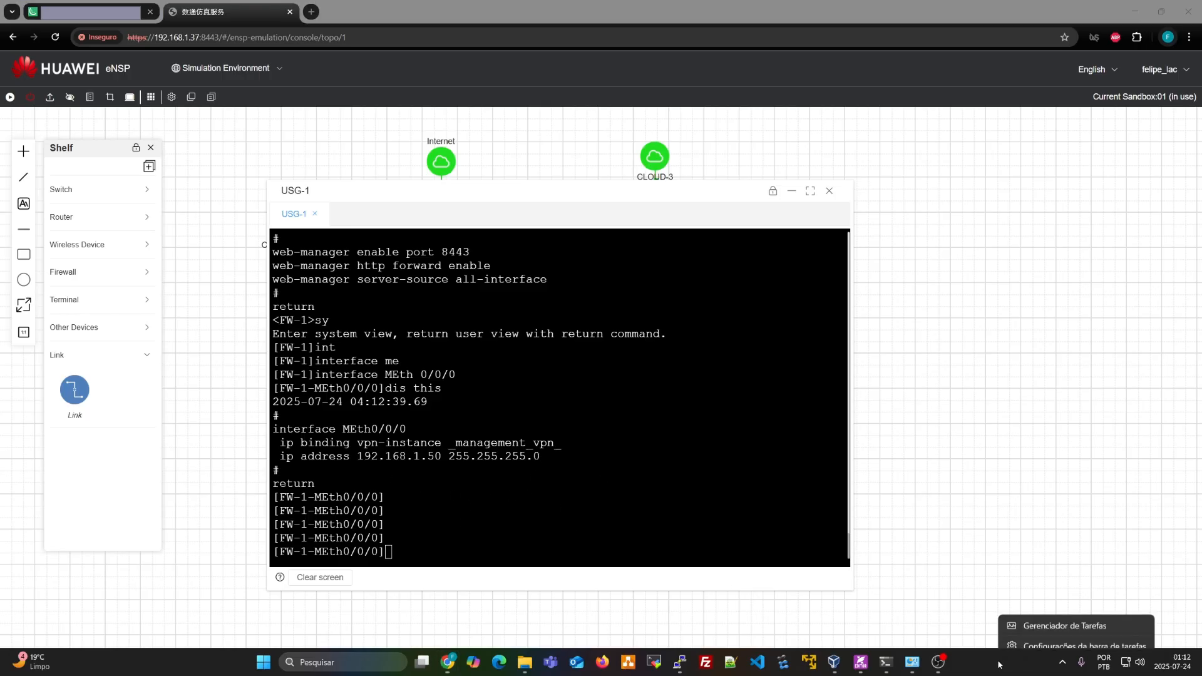
left_click(1040, 620)
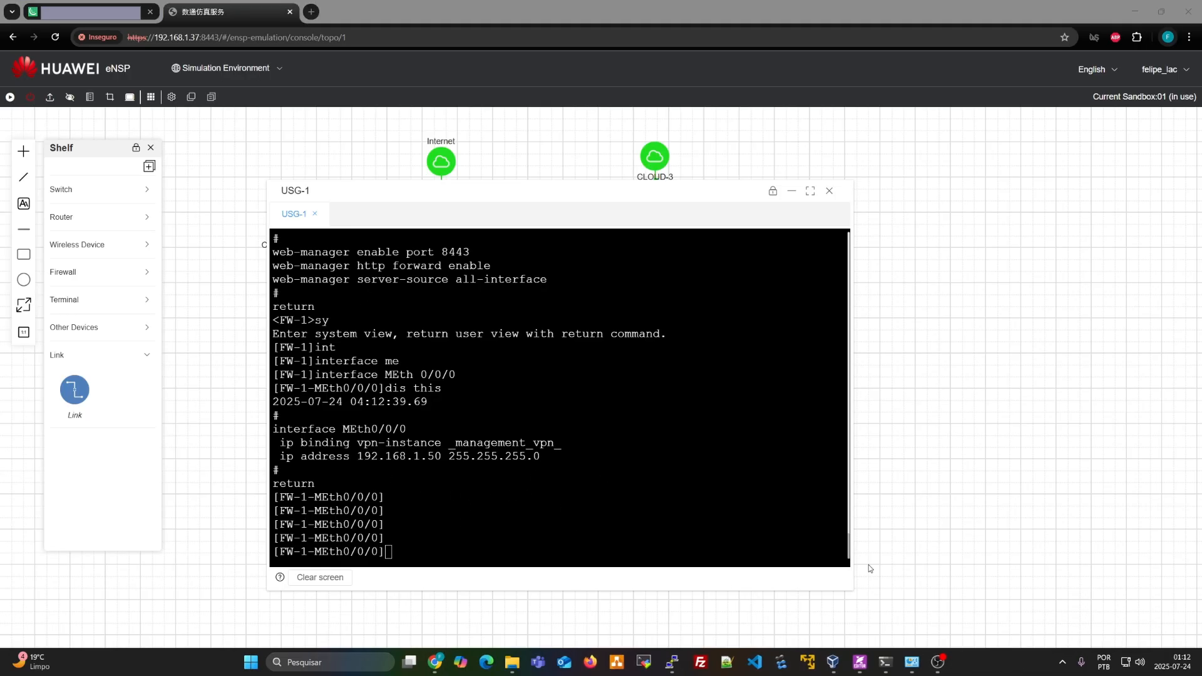
left_click(506, 492)
type("ping ")
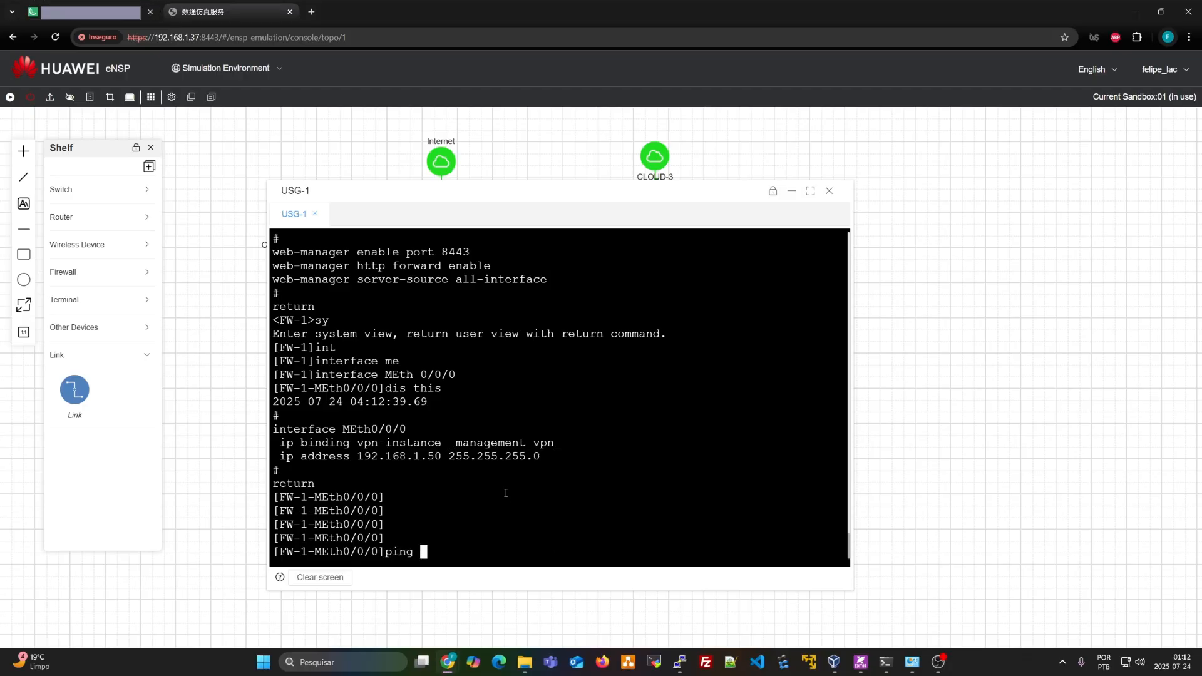
type("-vp")
key("Tab")
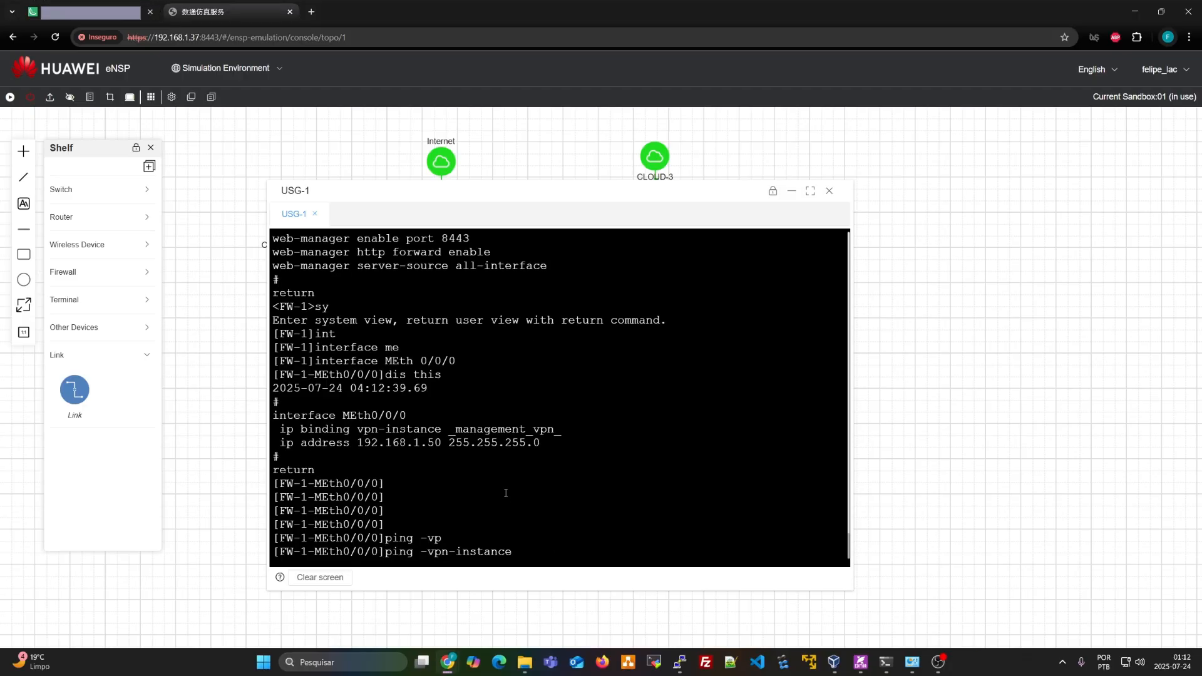
type("_")
key("Tab")
type("192.1")
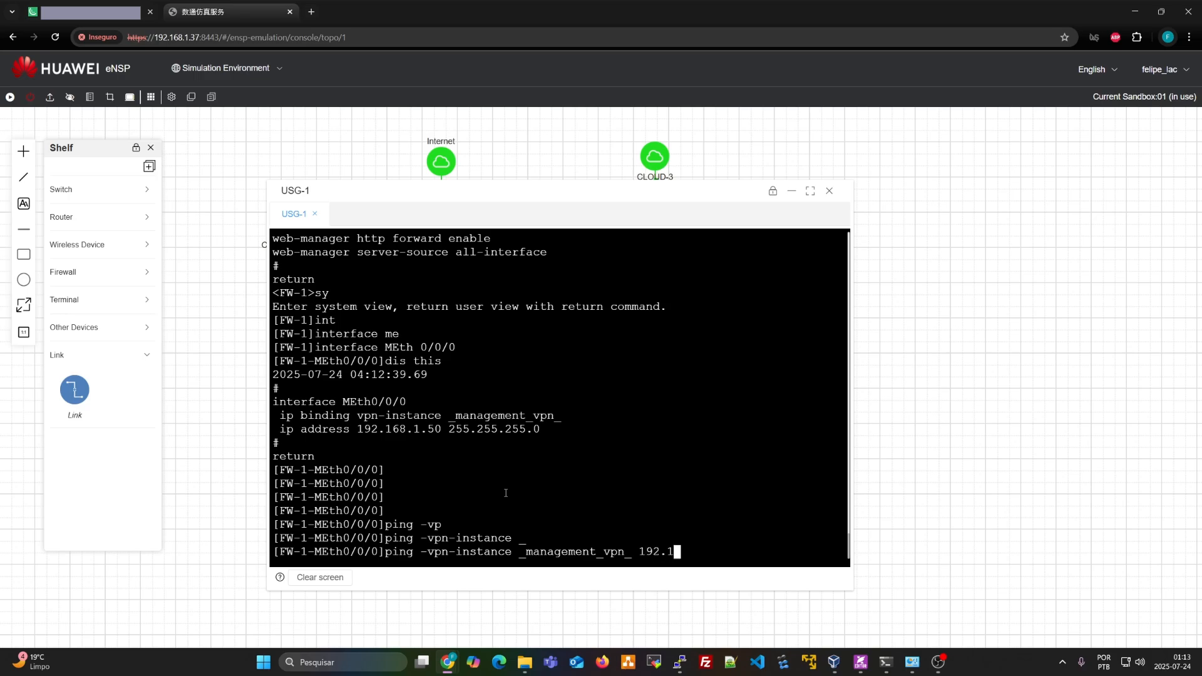
type("68.1.1")
key("Return")
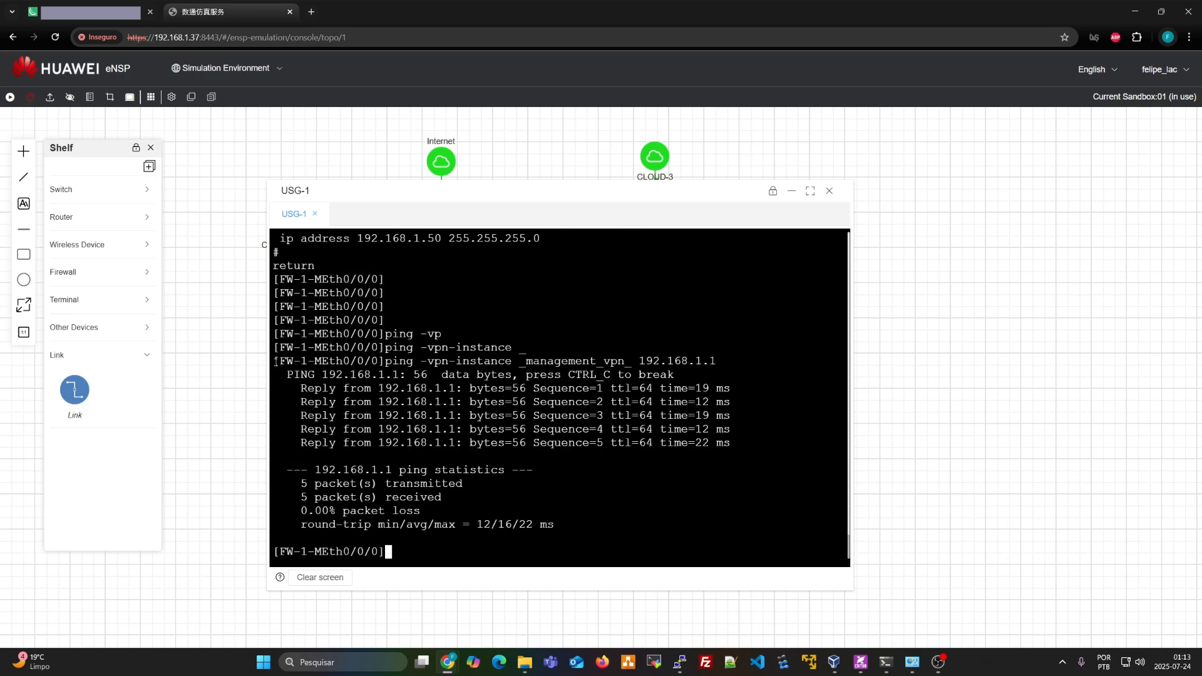
left_click_drag(276, 362, 388, 554)
left_click(913, 629)
left_click(585, 424)
scroll(606, 431, "up", 20)
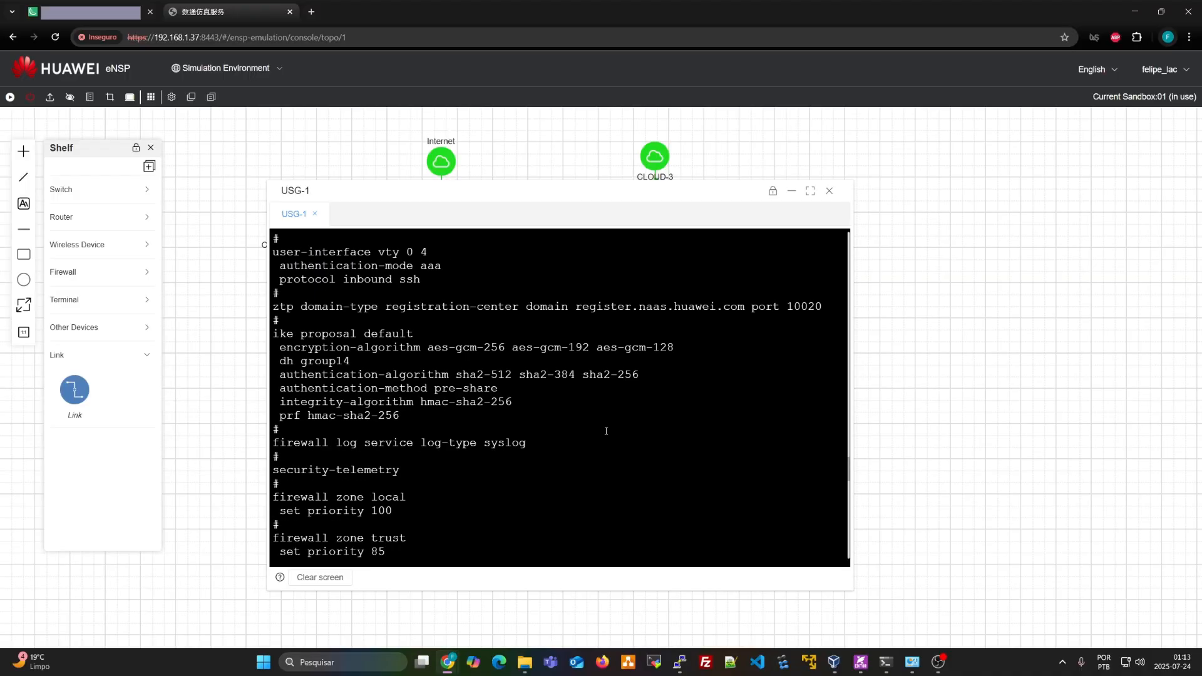
scroll(606, 430, "down", 10)
scroll(606, 431, "down", 15)
Quit the MEth0/0/0 interface view with 'q'
key("Return")
key("Return")
key("Return")
type("q")
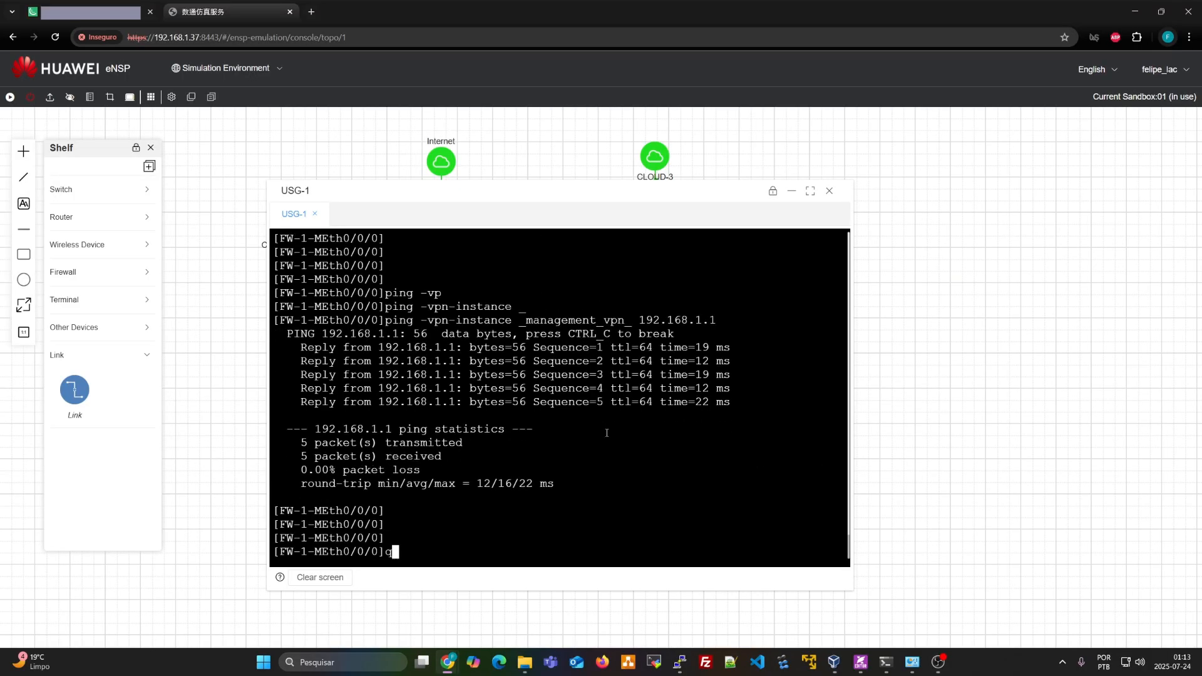
key("Return")
key("Return")
key("Return")
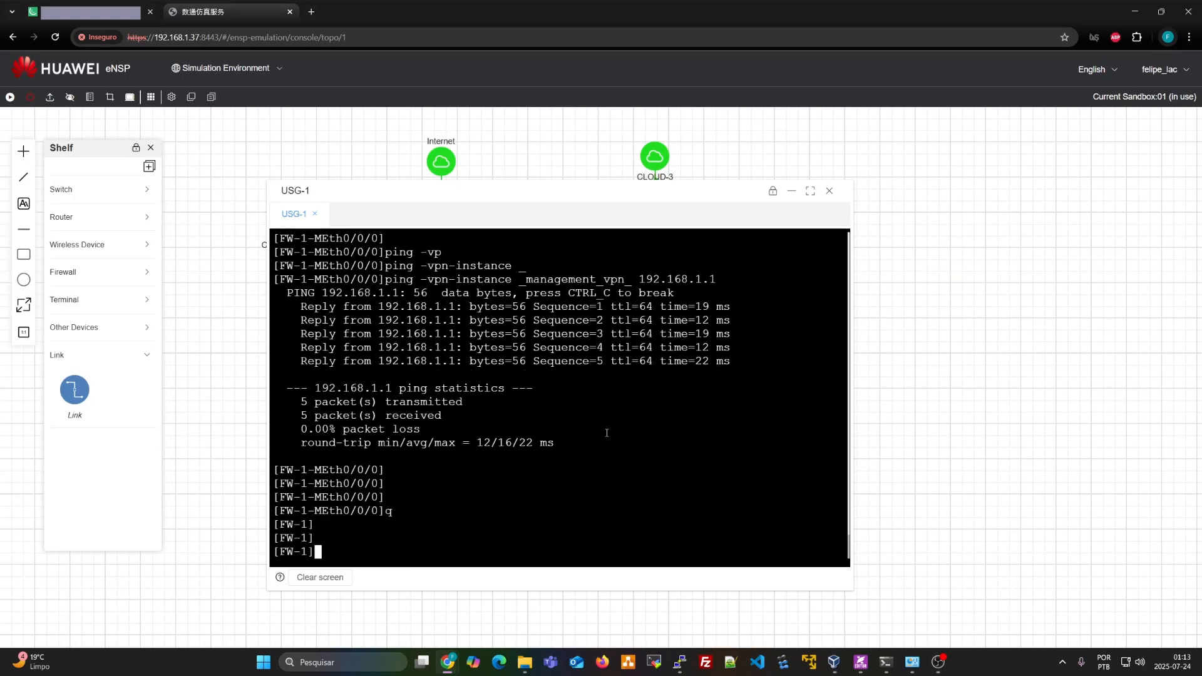
Enter aaa view and run 'dis this', reviewing local user admin's level 3 and ssh http service
type("aaa")
key("Return")
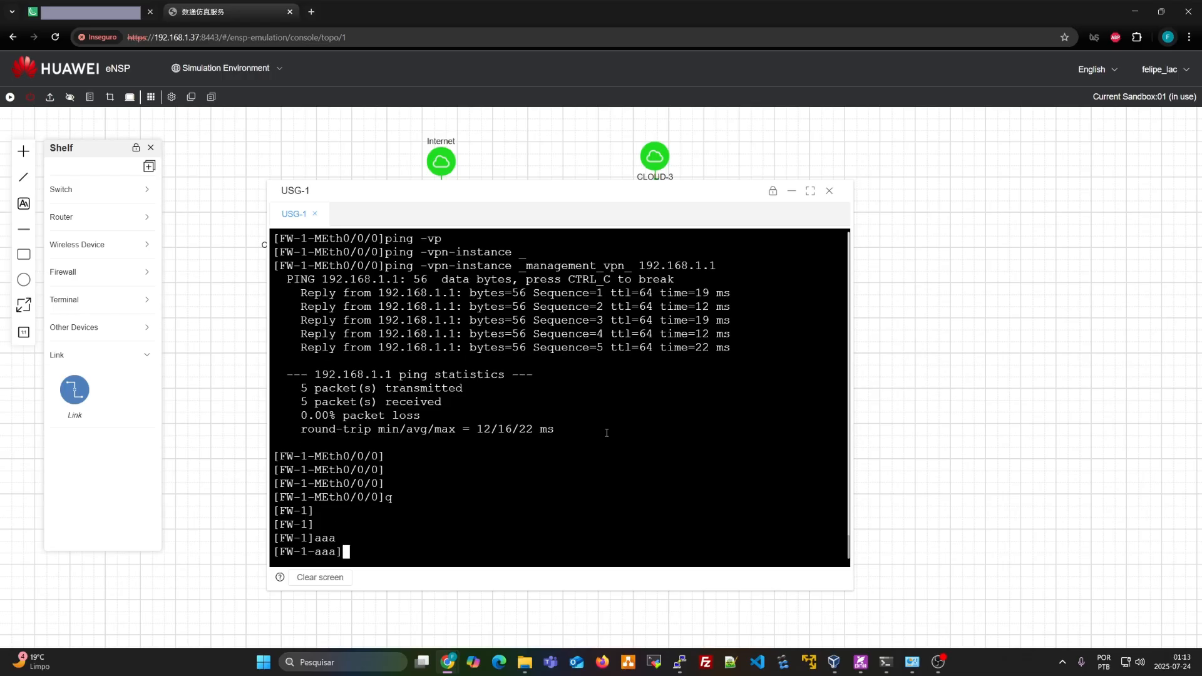
key("Return")
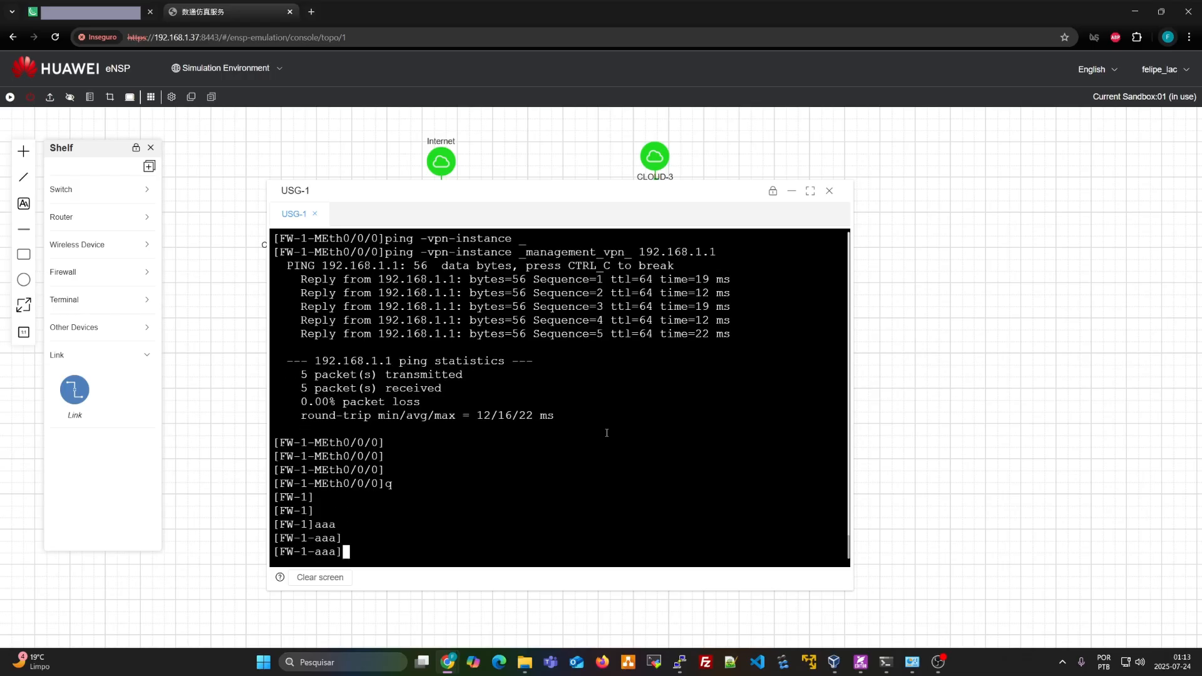
key("Return")
type("dis this")
key("BackSpace")
key("BackSpace")
type("is")
key("Return")
key("Return")
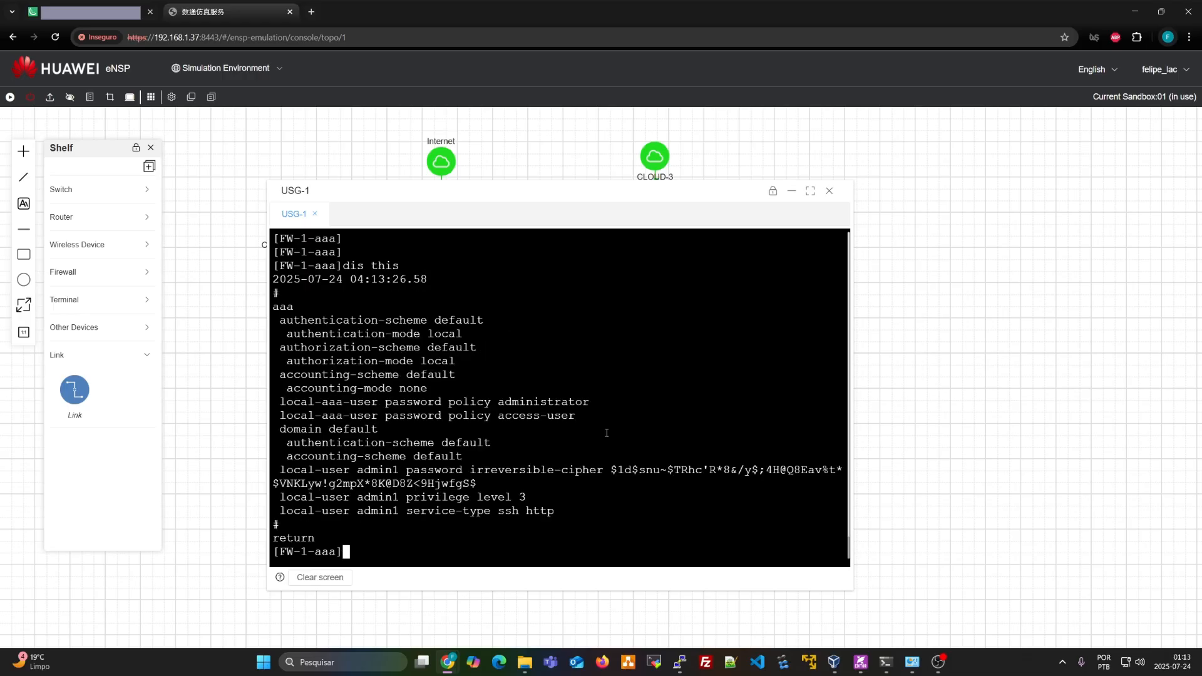
key("Return")
key("Return")
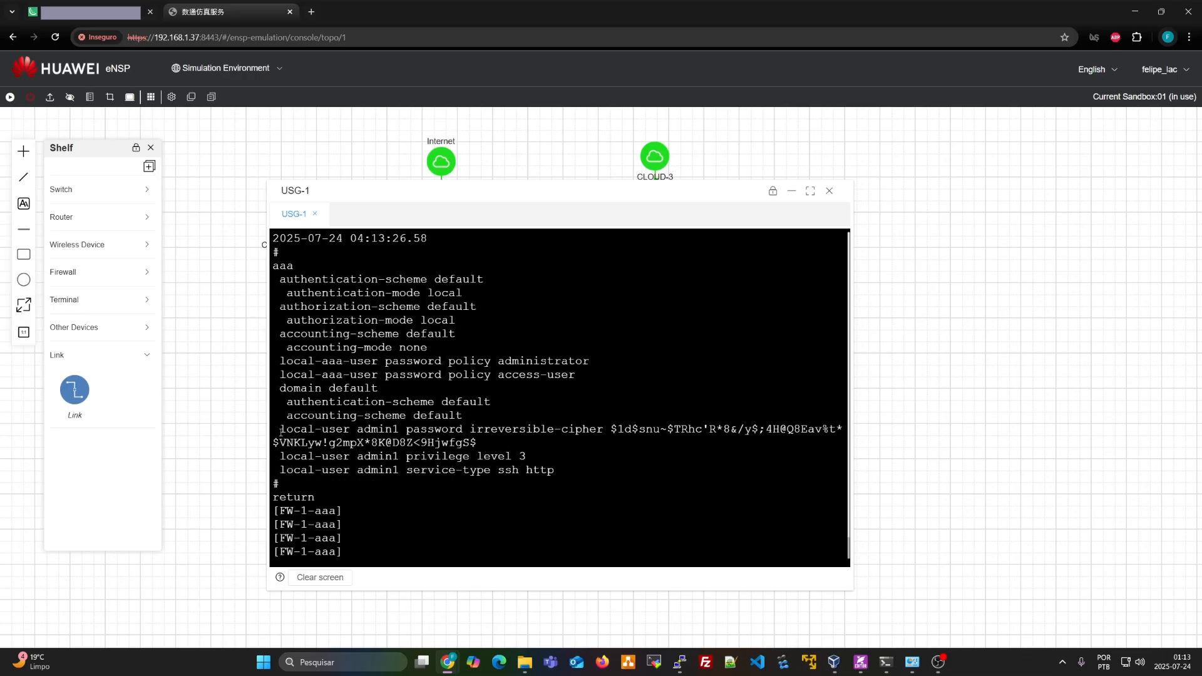
left_click_drag(280, 431, 576, 471)
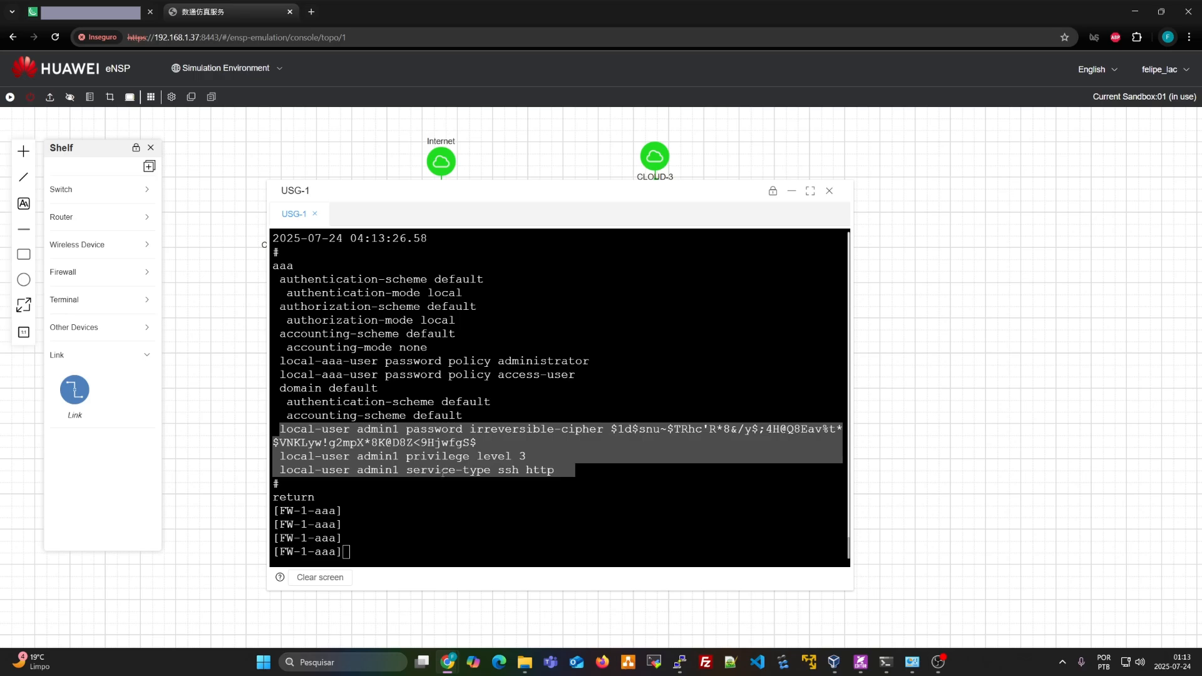
left_click_drag(552, 470, 280, 474)
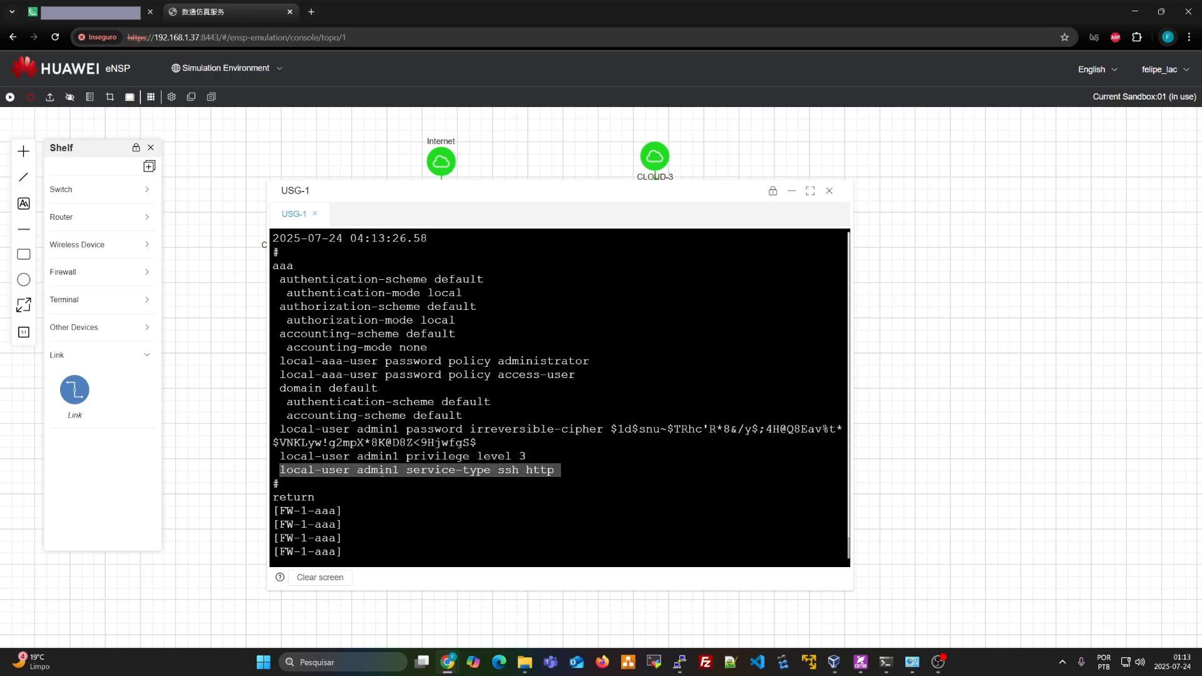
left_click(512, 471)
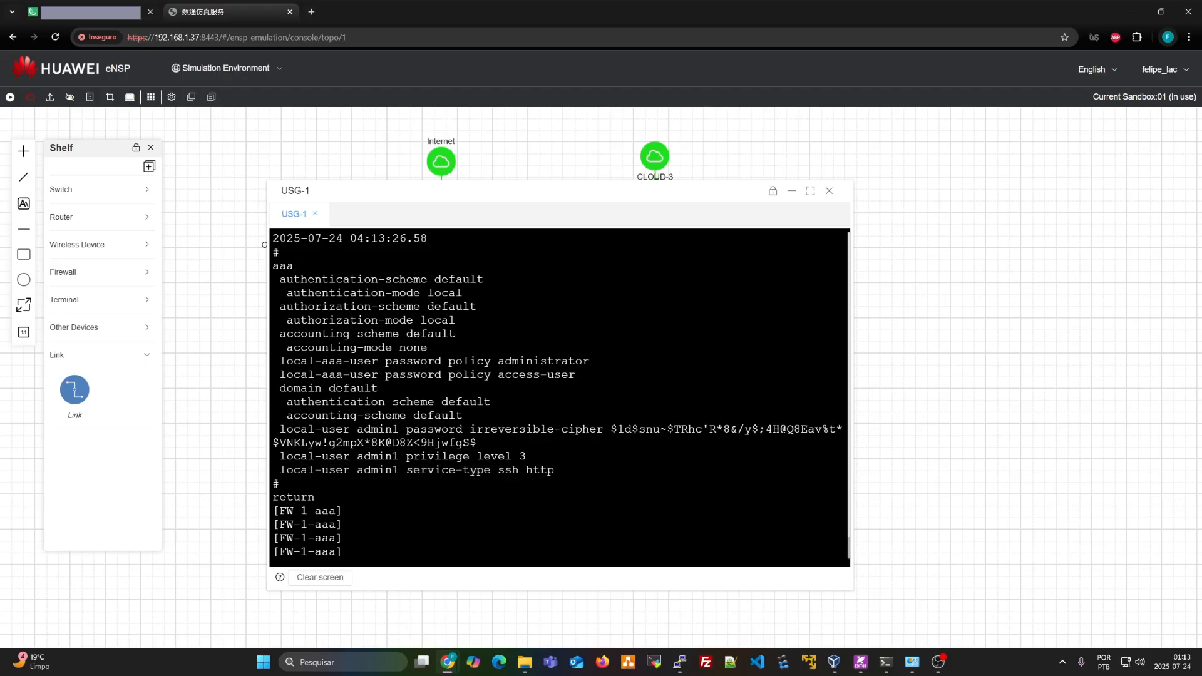
Create local user admin2 in the aaa view with an irreversible-cipher password
key("Return")
key("Return")
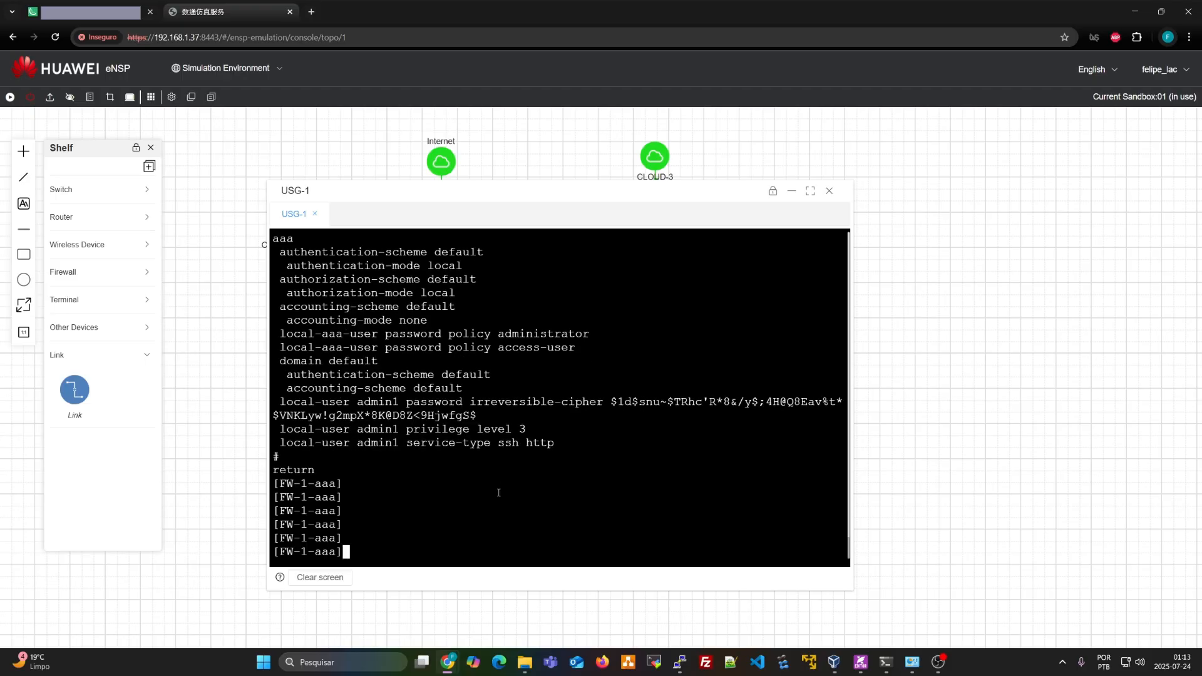
type("loca")
key("Tab")
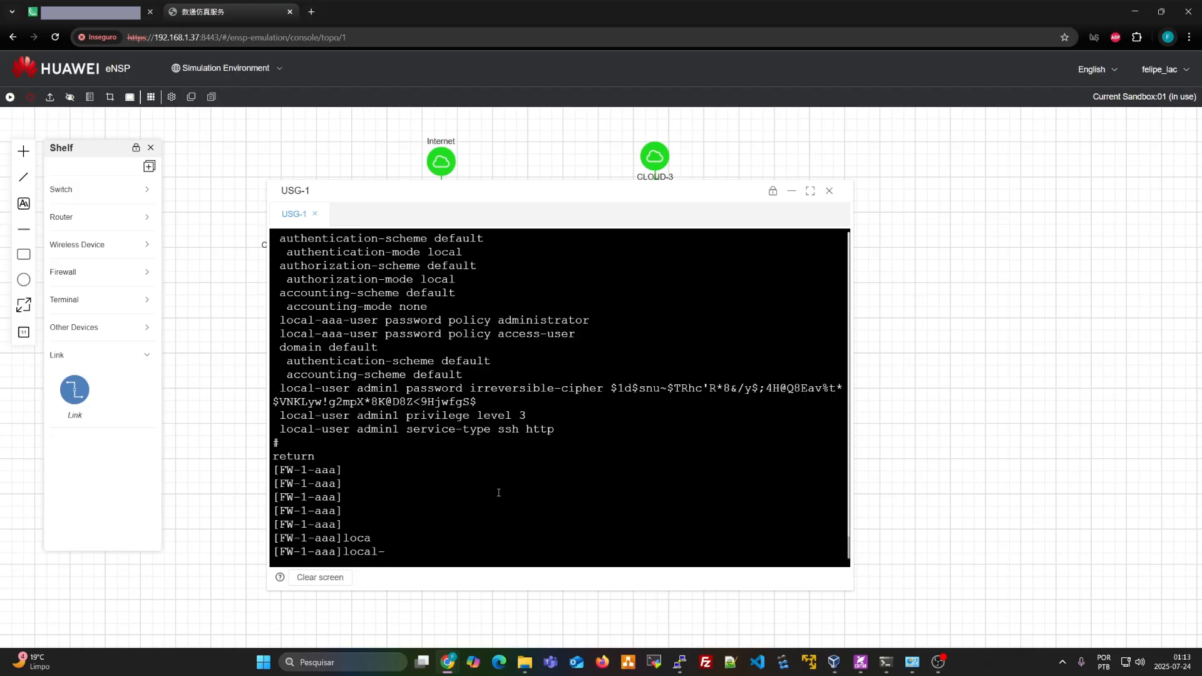
type("us")
key("Tab")
type("admin2")
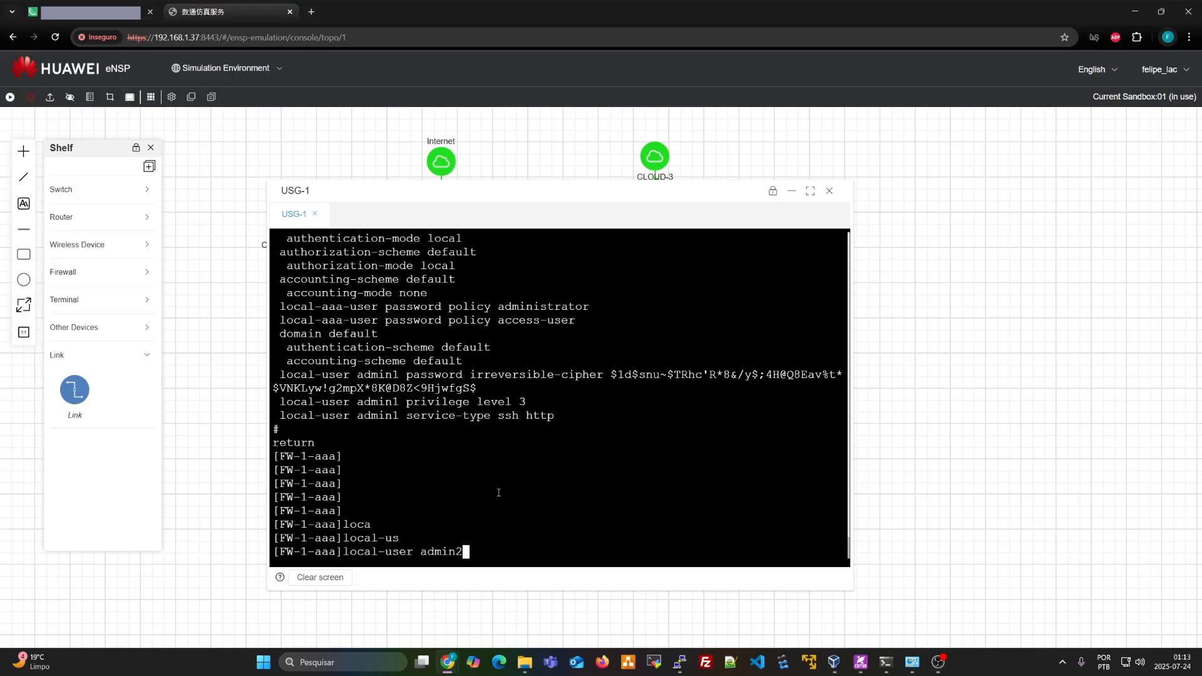
type(" pas")
key("Tab")
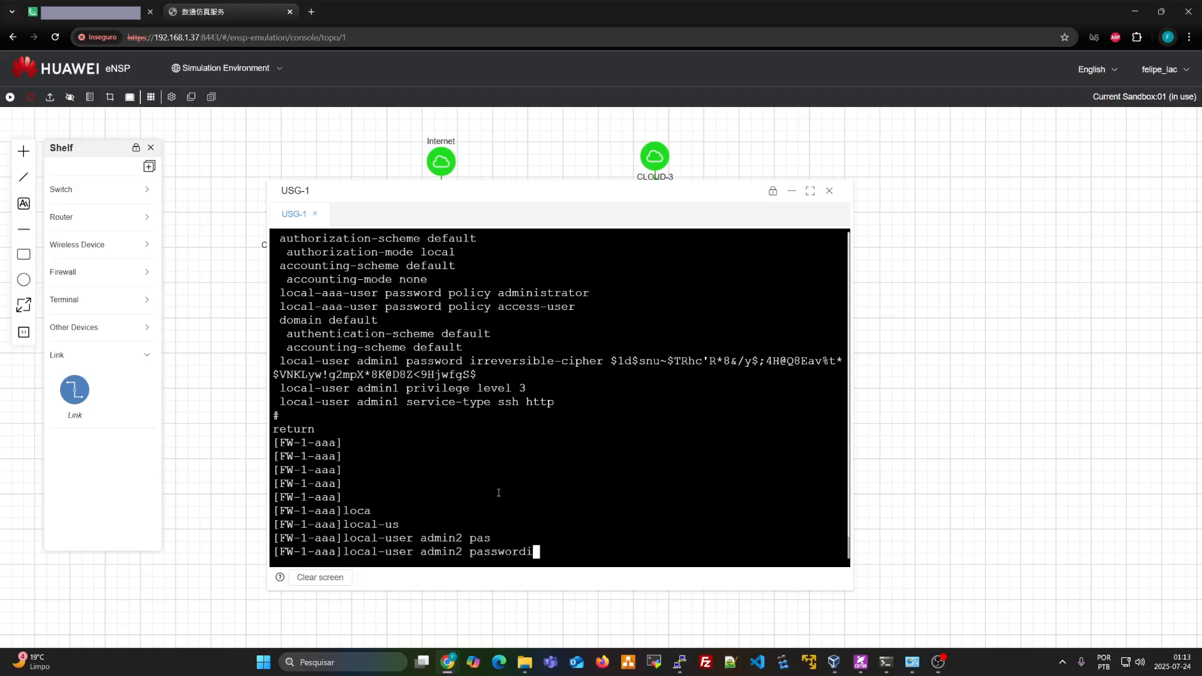
type("ir")
key("Tab")
type("Huawei@1234")
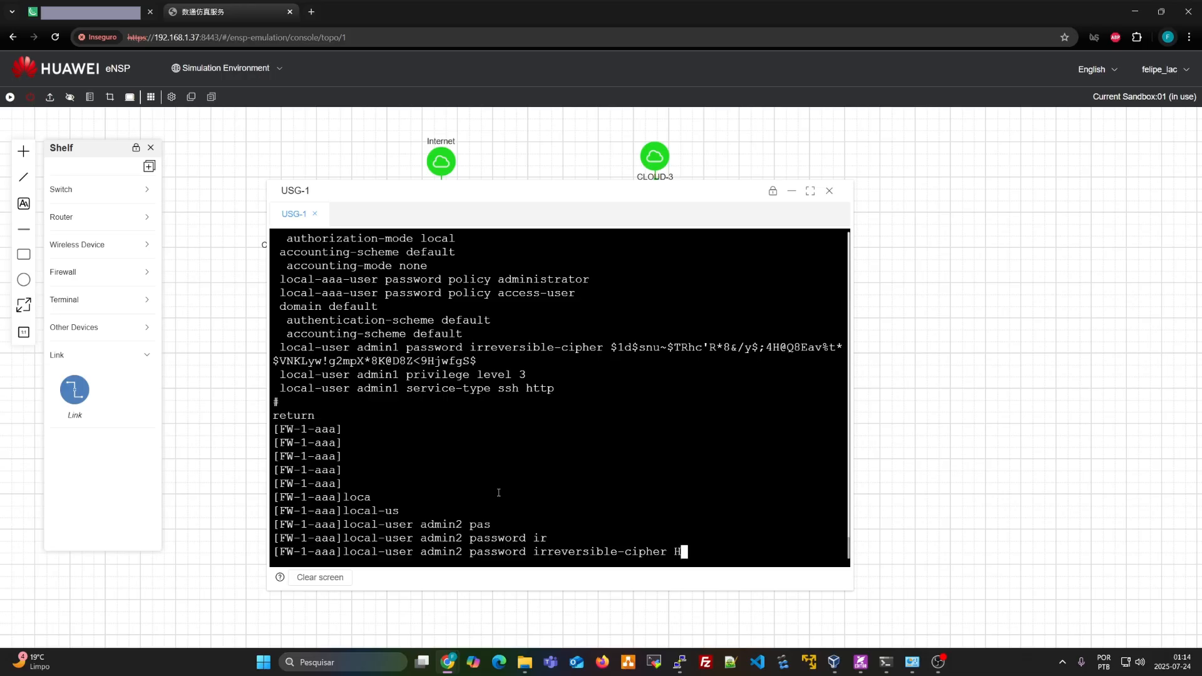
key("Return")
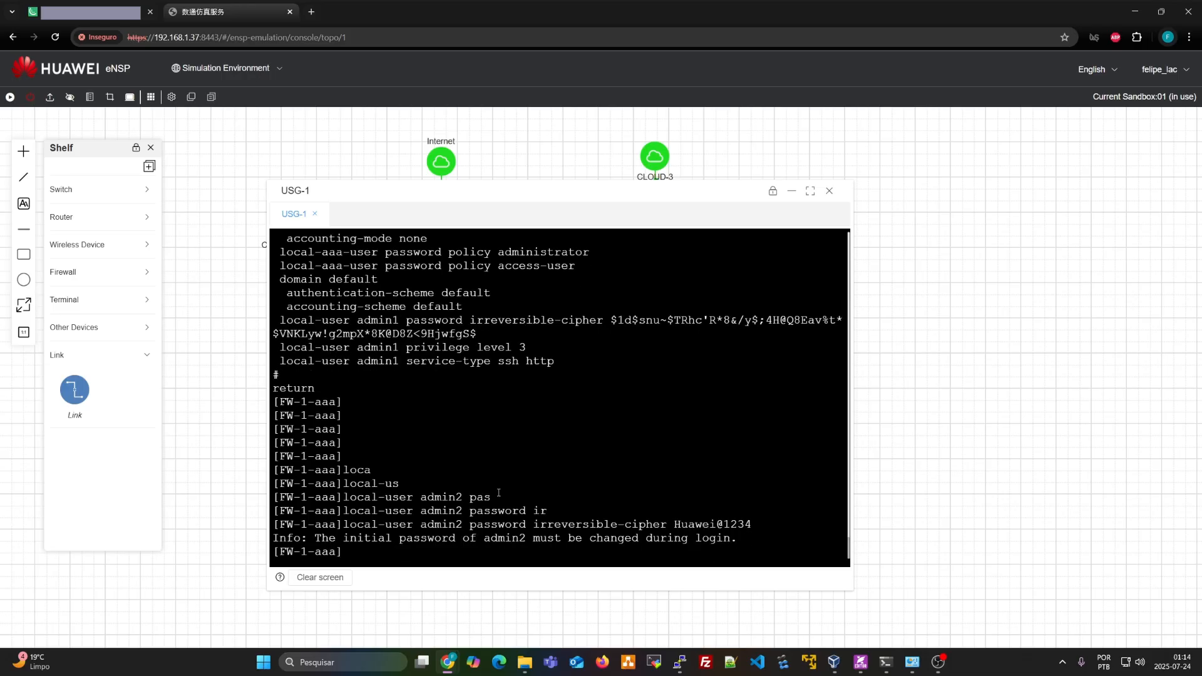
key("Return")
key("Return")
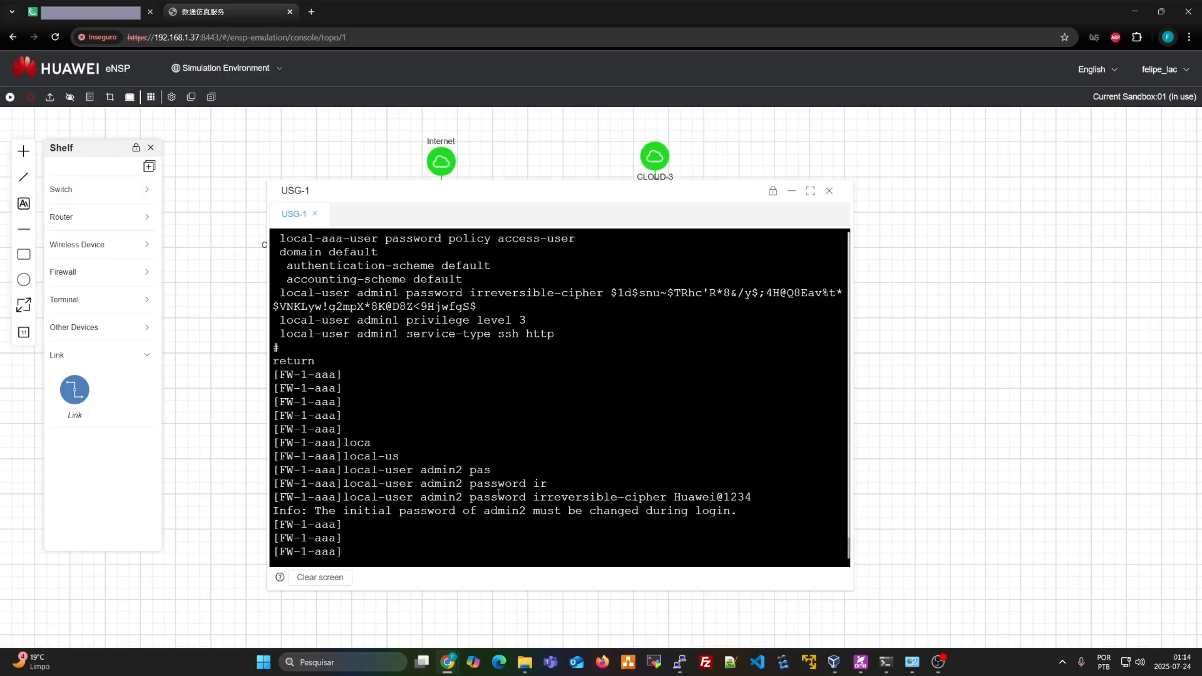
left_click_drag(676, 498, 752, 496)
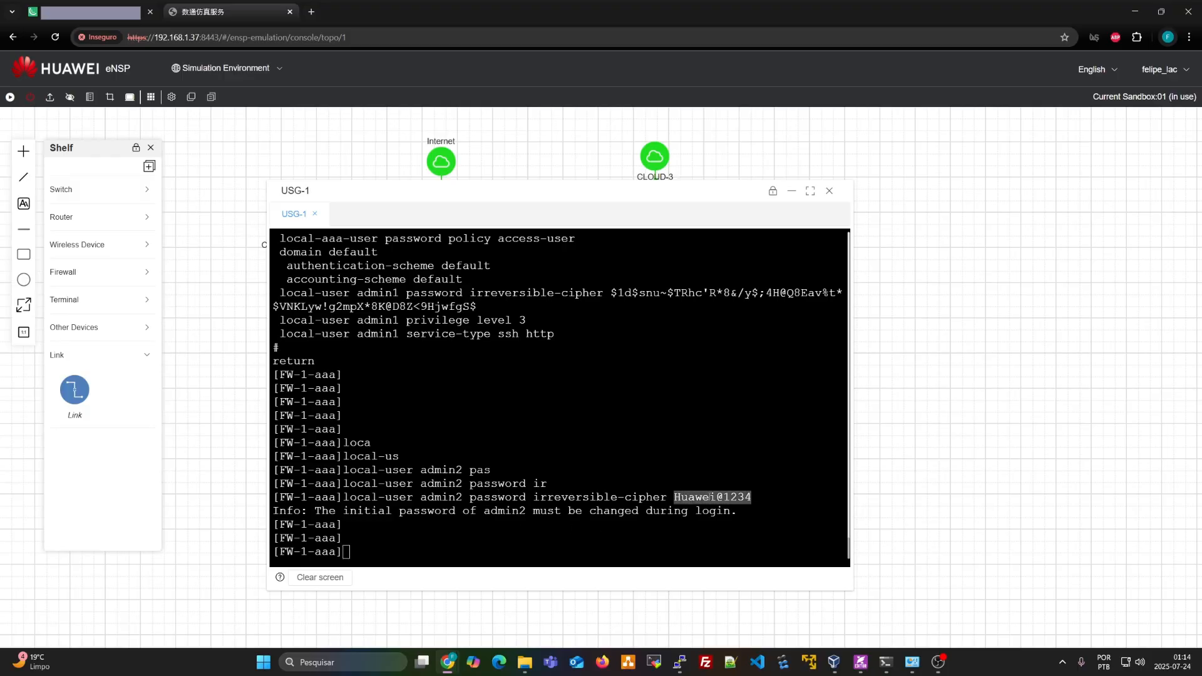
left_click(685, 450)
Give admin2 the http and ssh service types, confirming the change with y
type("loc")
key("Tab")
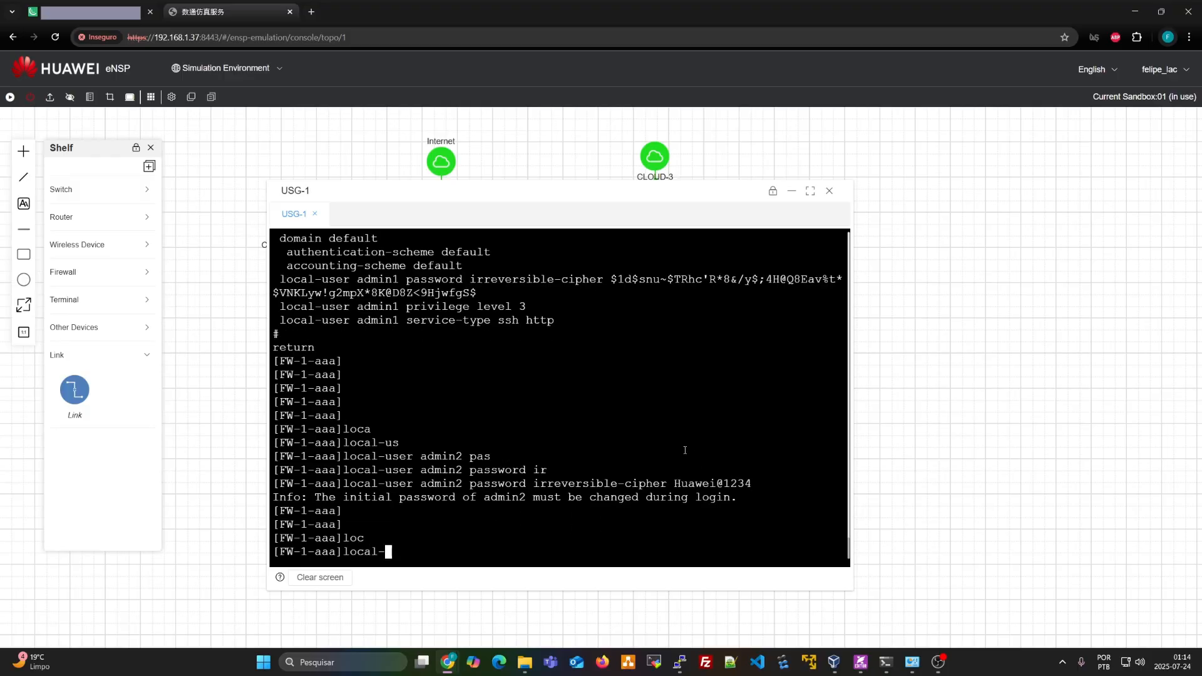
type("us")
key("Tab")
type("admin2 ?")
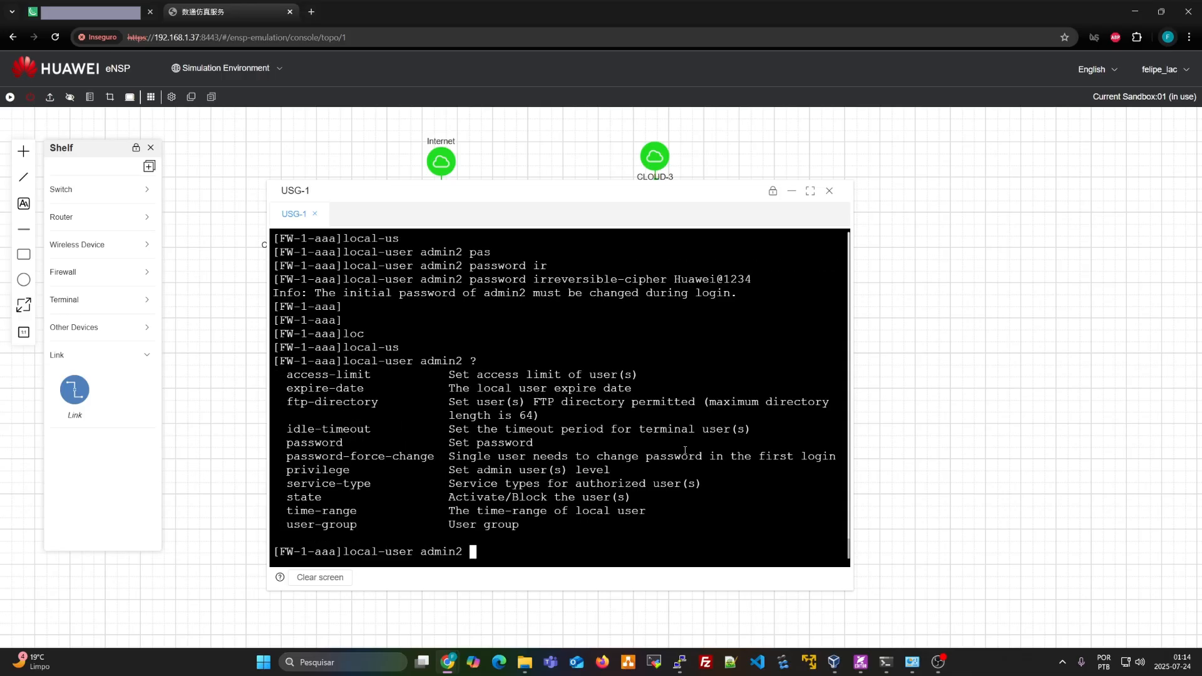
type("se")
key("Tab")
type("?http ssh")
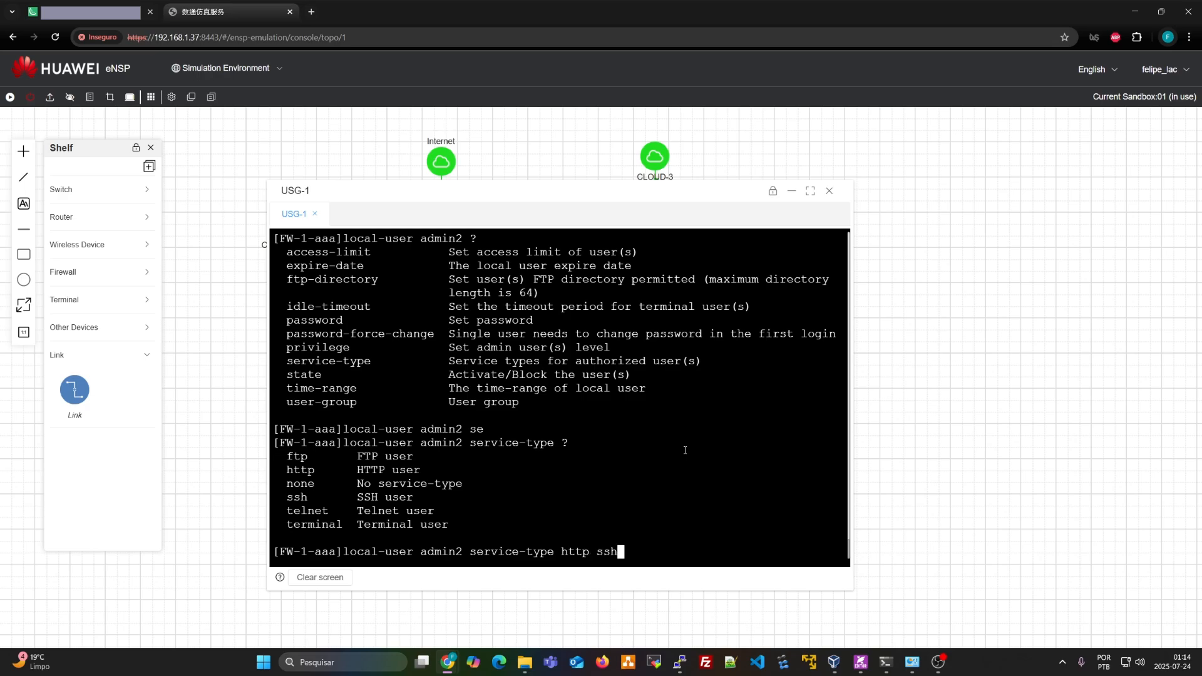
key("Return")
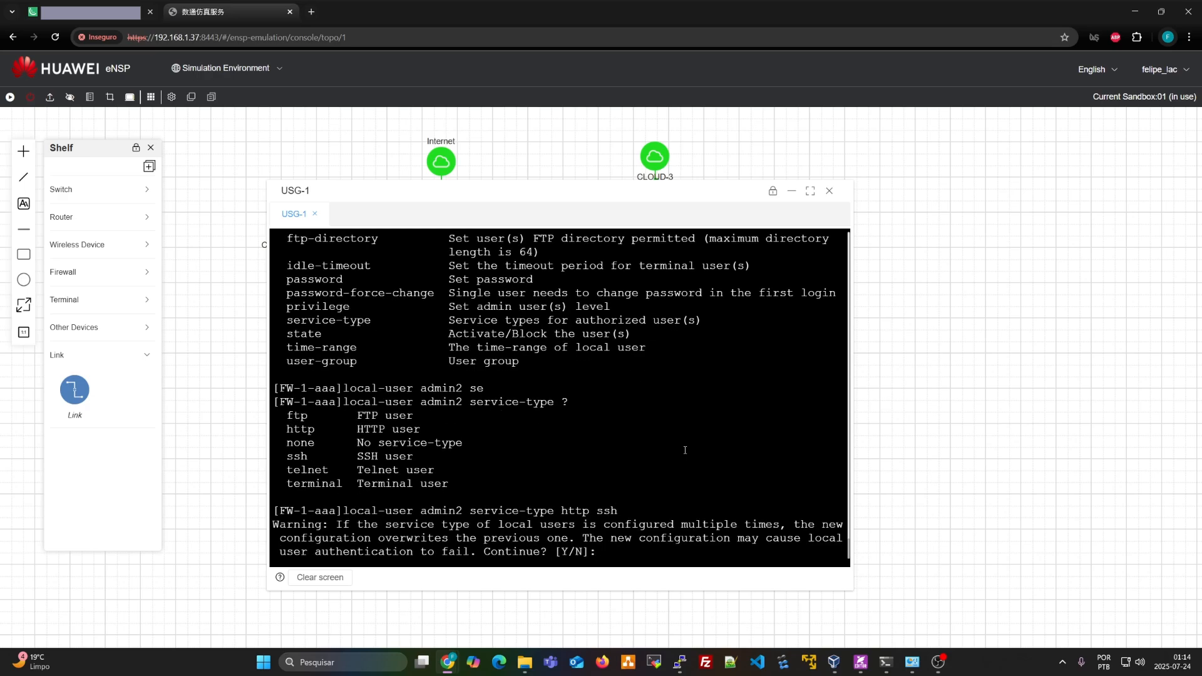
type("y")
key("Return")
Set admin2 to privilege level 3, confirm with y, and run display this
type("loc")
key("Tab")
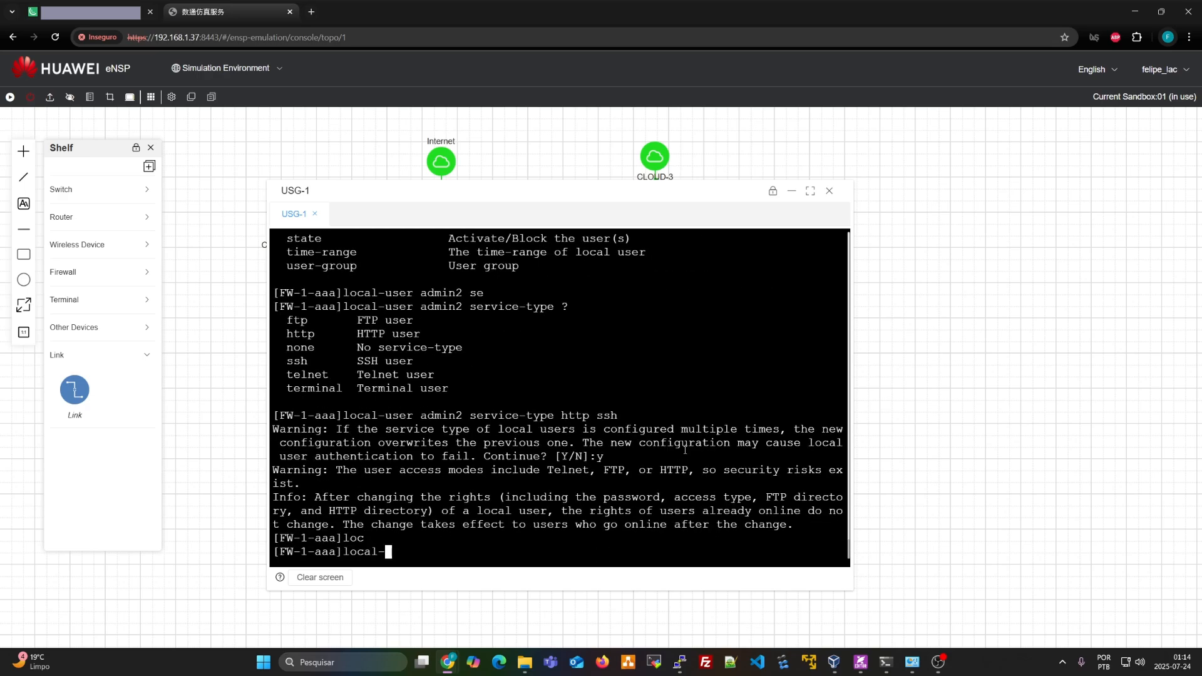
type("us")
key("Tab")
type("admin2 pri")
key("Tab")
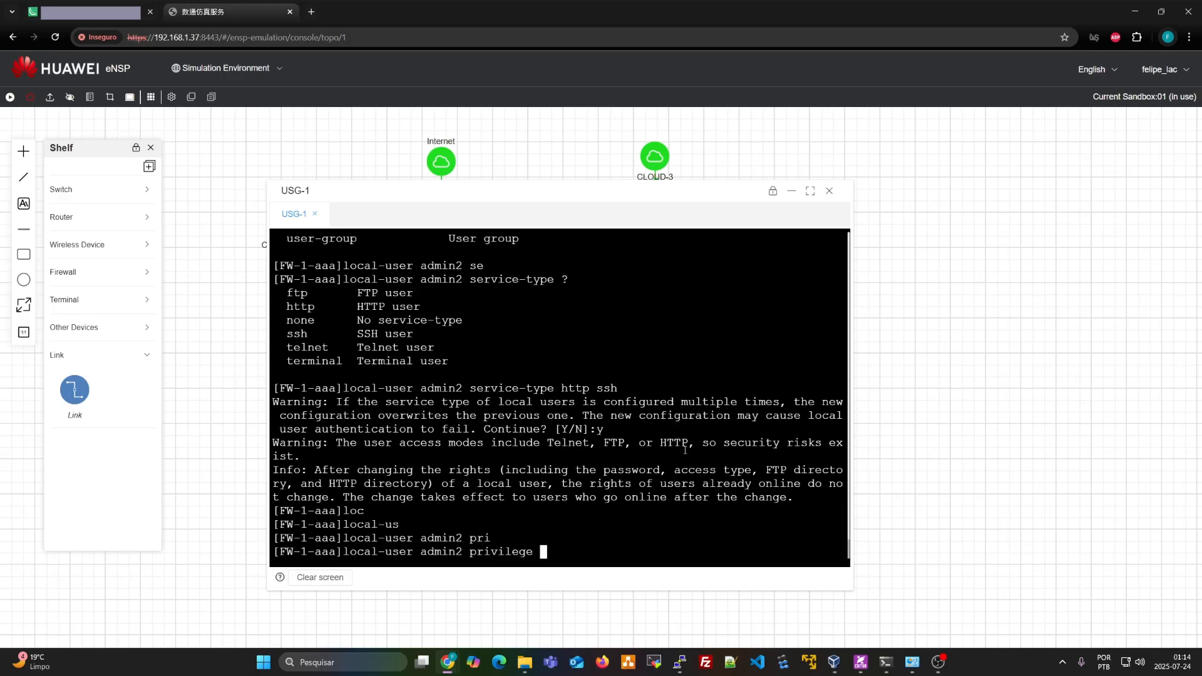
type("?lo")
key("Tab")
key("BackSpace")
key("Tab")
type("3")
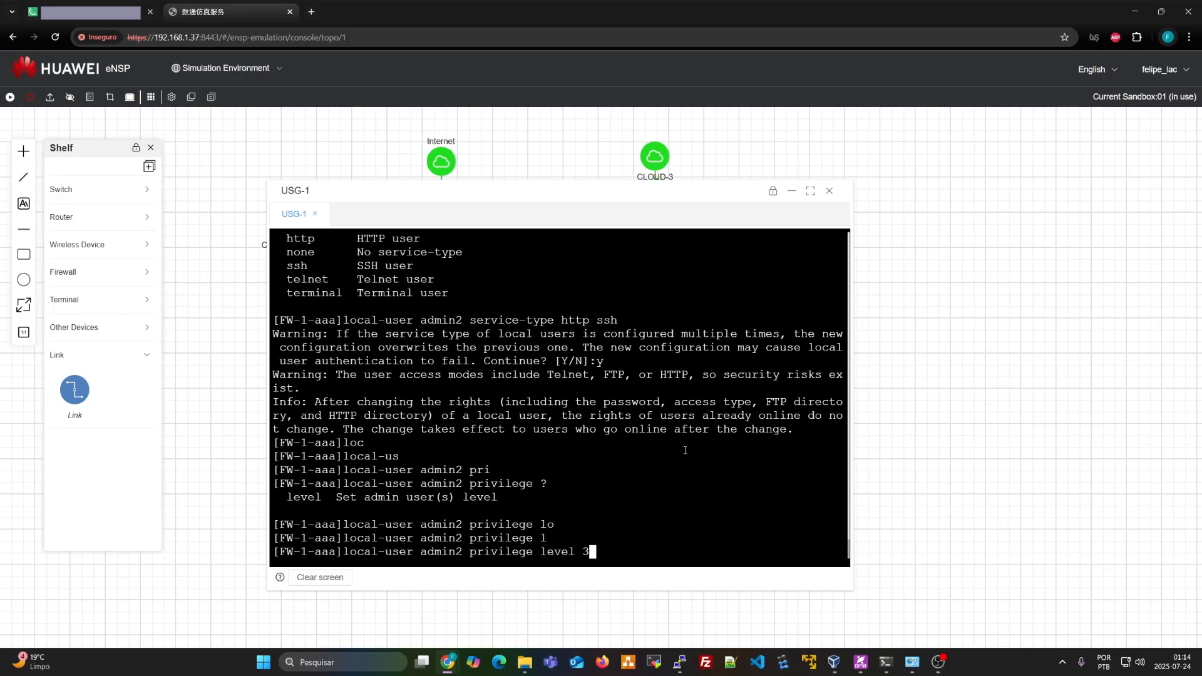
key("Return")
type("y")
key("Return")
type("dis thi")
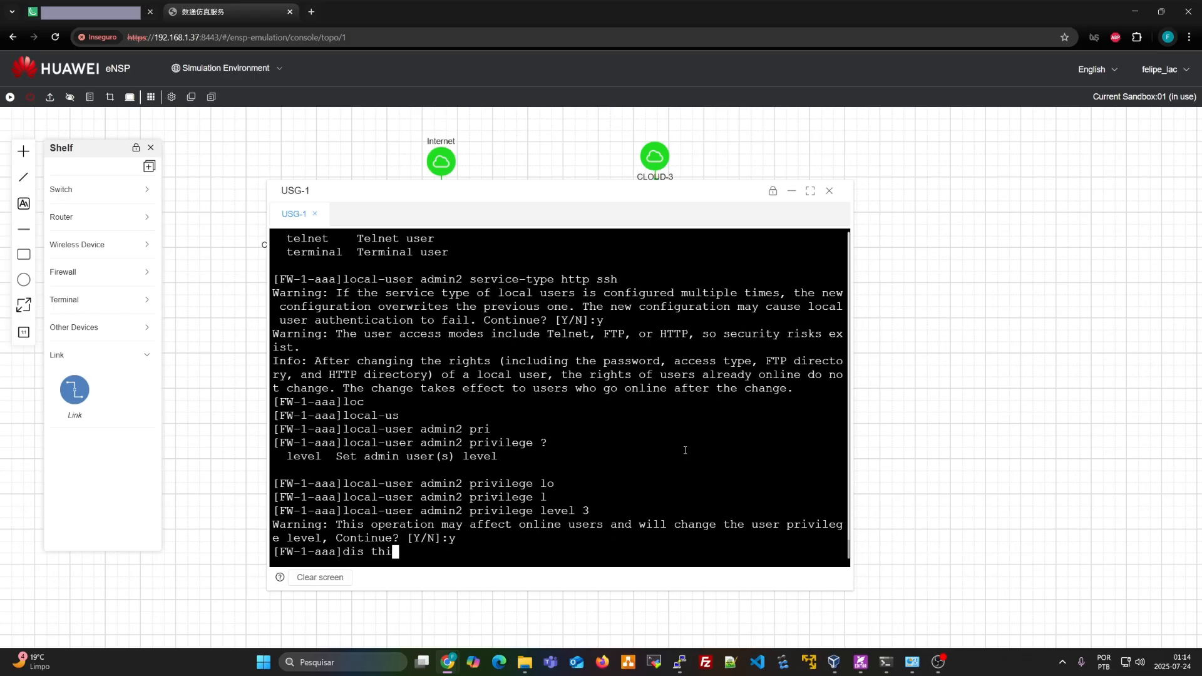
key("Return")
key("Return")
key("Return")
key("Return")
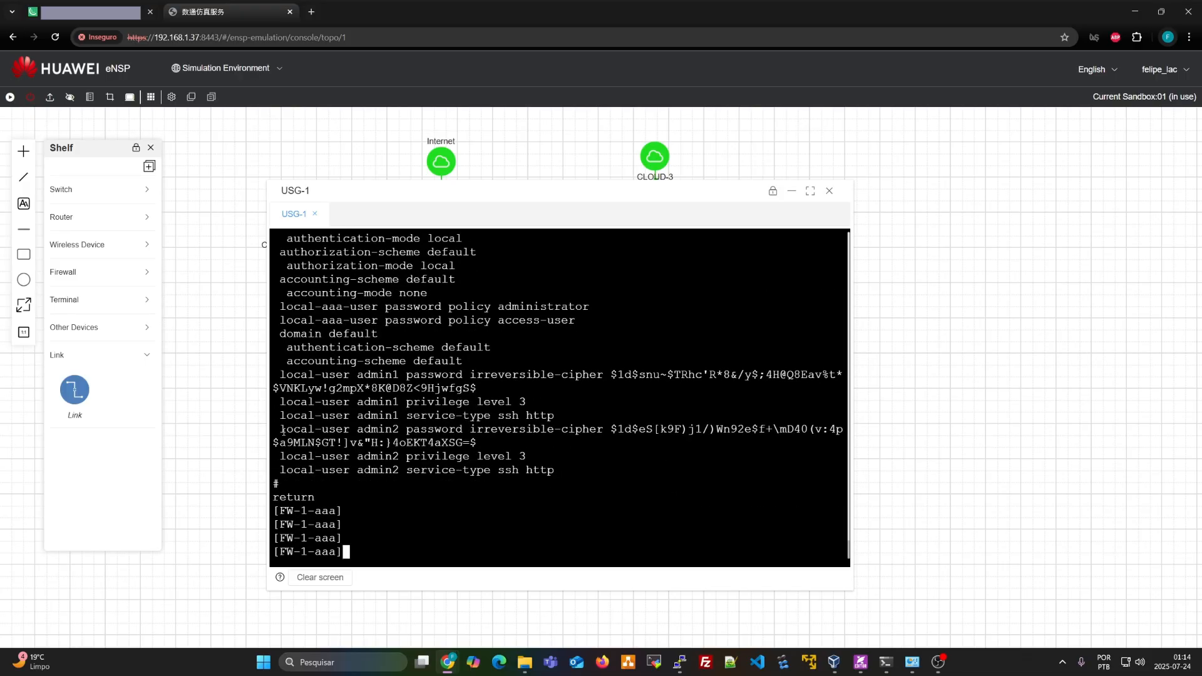
Quit the aaa view and run display ip interface brief, noting MEth0/0/0 at 192.168.1.50
left_click_drag(283, 431, 652, 457)
left_click(623, 472)
type("q")
key("Return")
key("Return")
key("Return")
type("dis ip int")
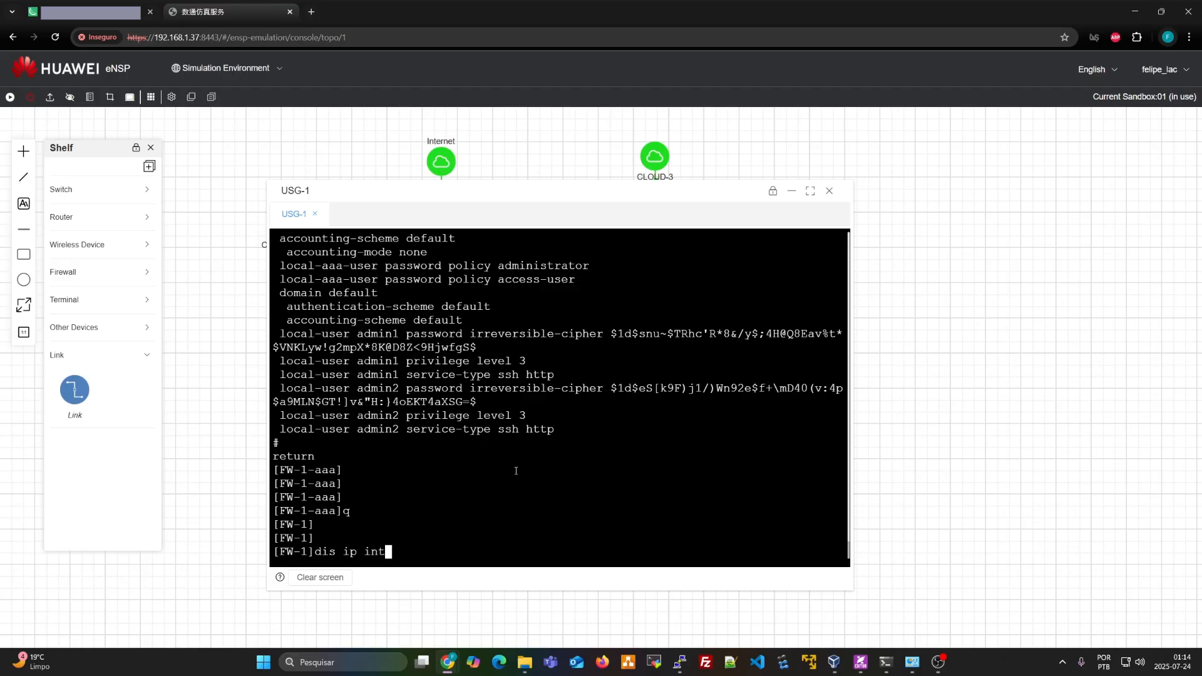
key("Return")
key("Return")
key("Return")
key("Return")
key("Return")
key("Return")
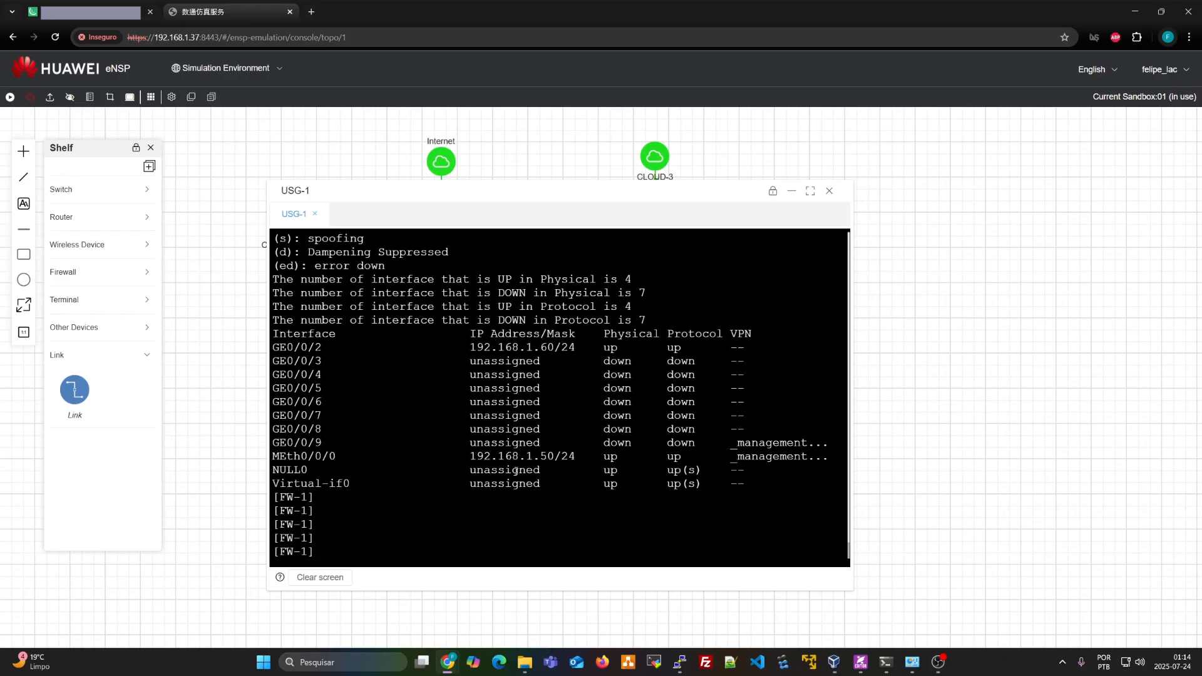
left_click_drag(471, 456, 554, 452)
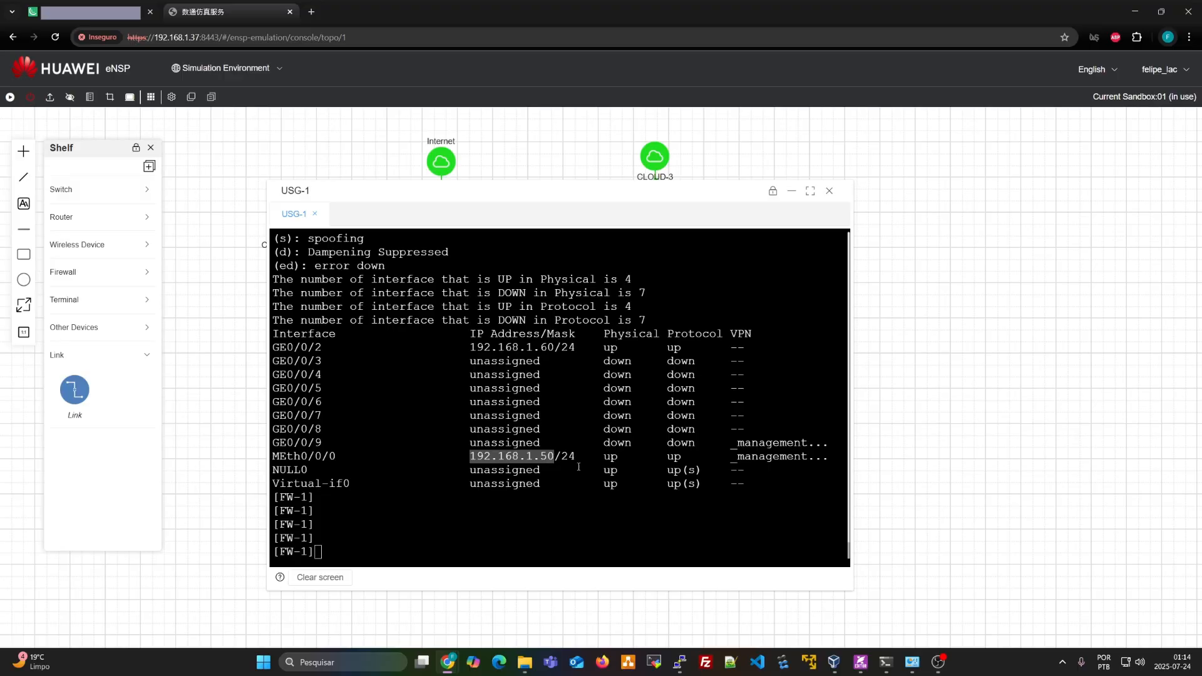
left_click(313, 13)
Browse to the firewall's web login page at 192.168.1.50
type("19")
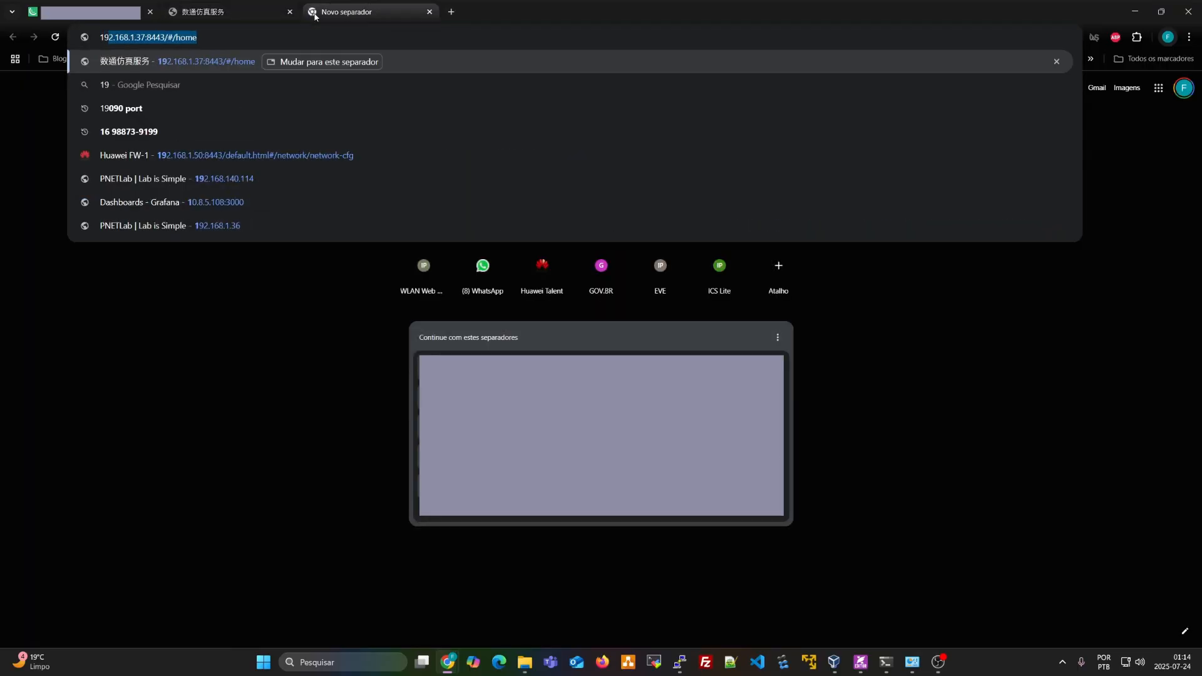
type("2.168.1.50")
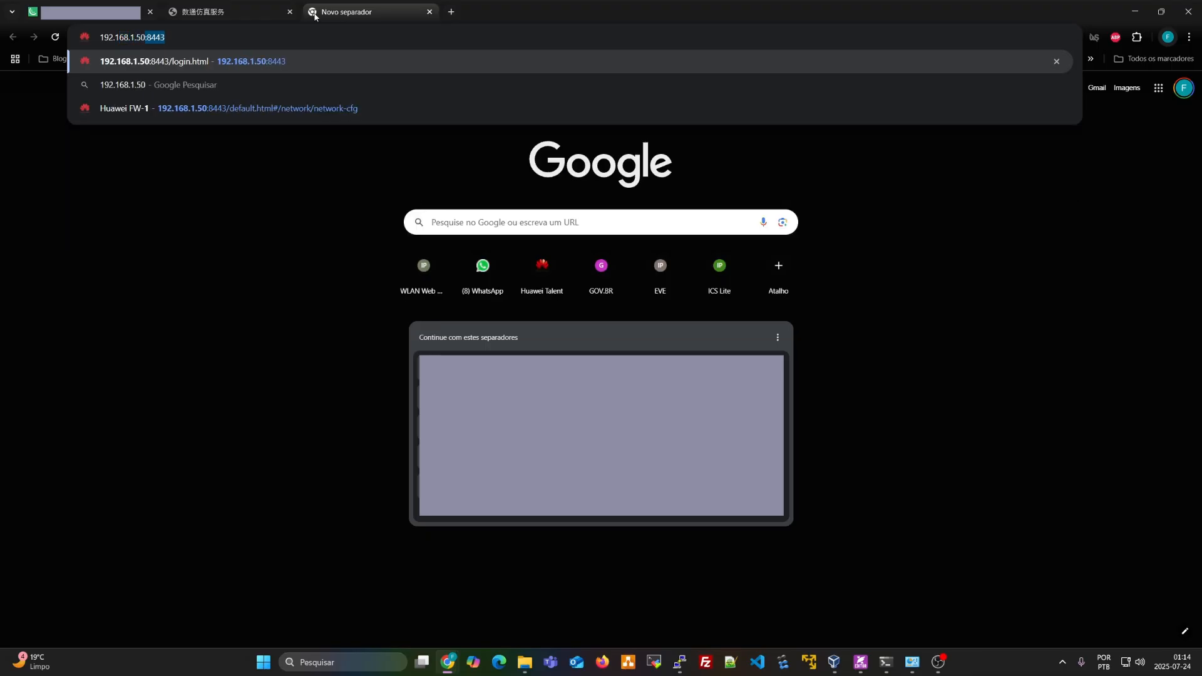
key("Return")
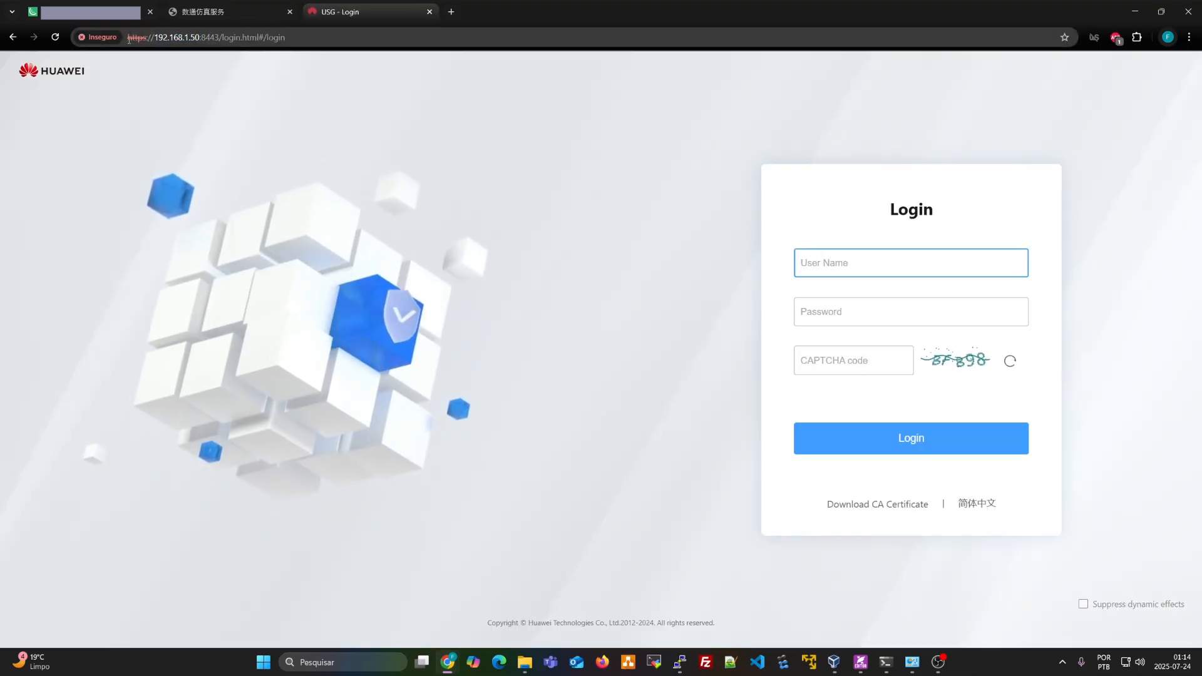
left_click(311, 26)
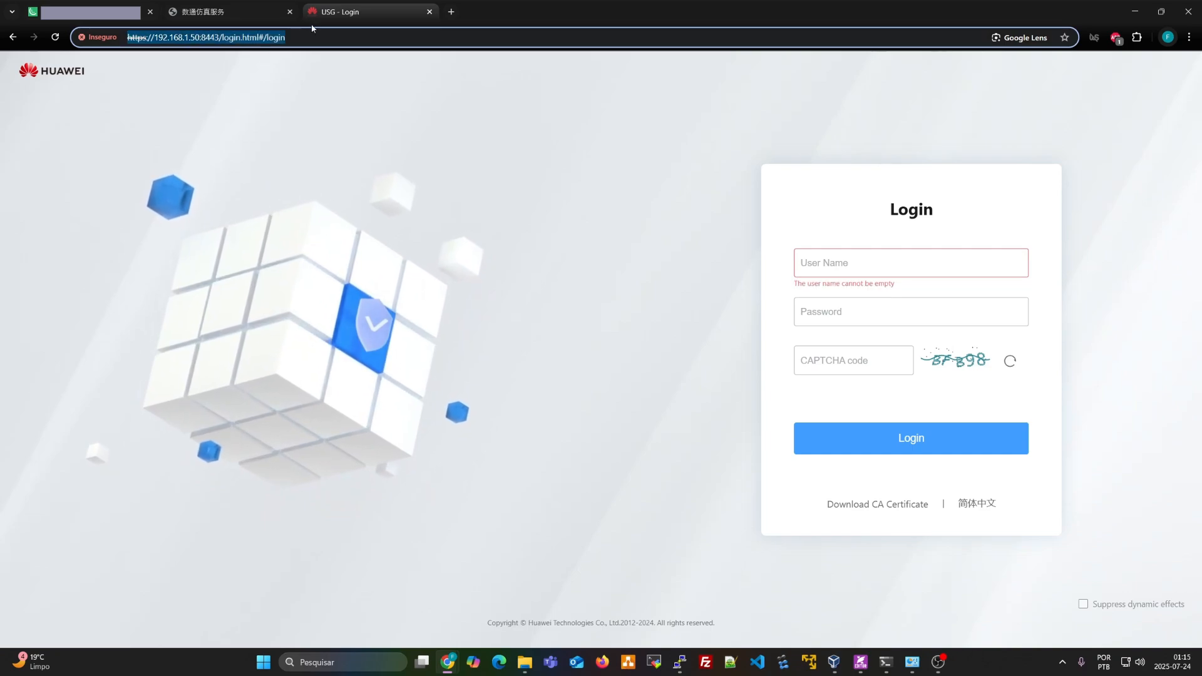
Log in as admin2 with its password and the CAPTCHA, then enter the current password
left_click(854, 259)
type("admin2")
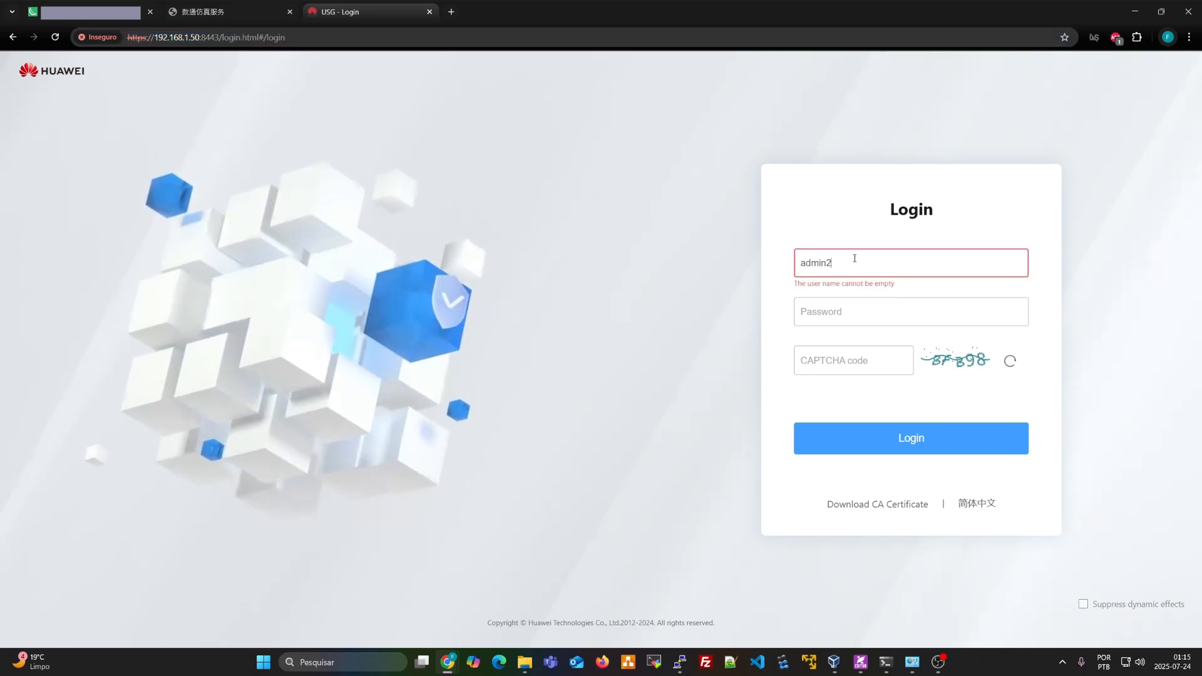
key("Tab")
type("Huawei@1234")
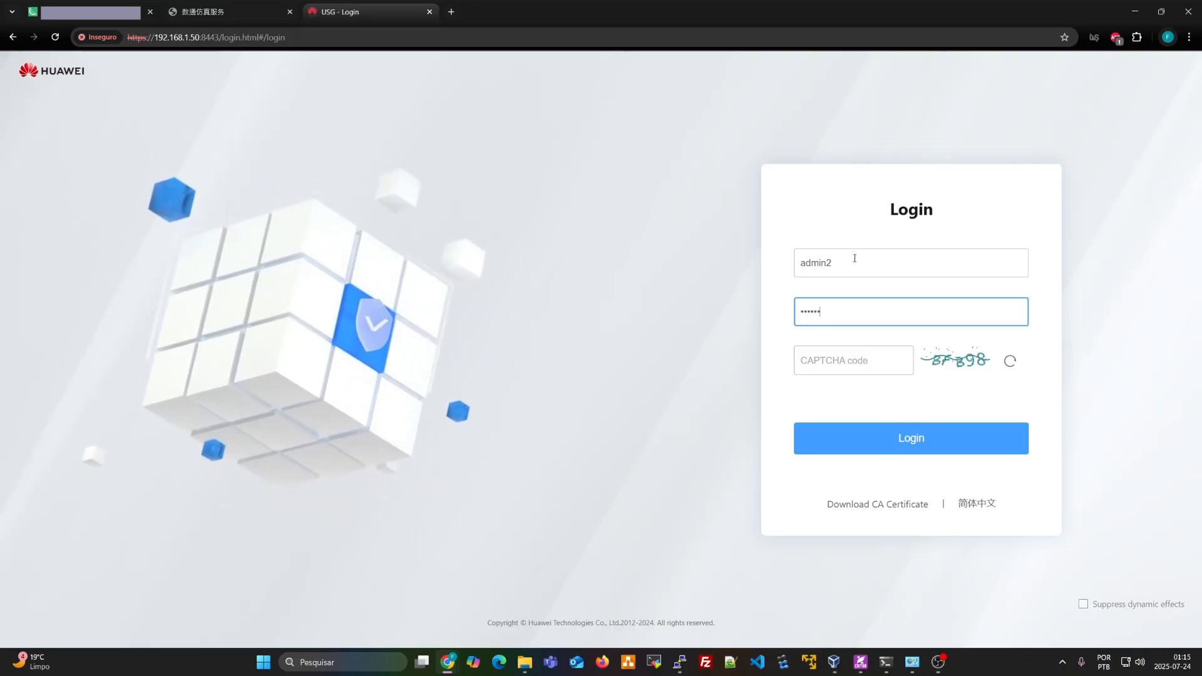
key("Tab")
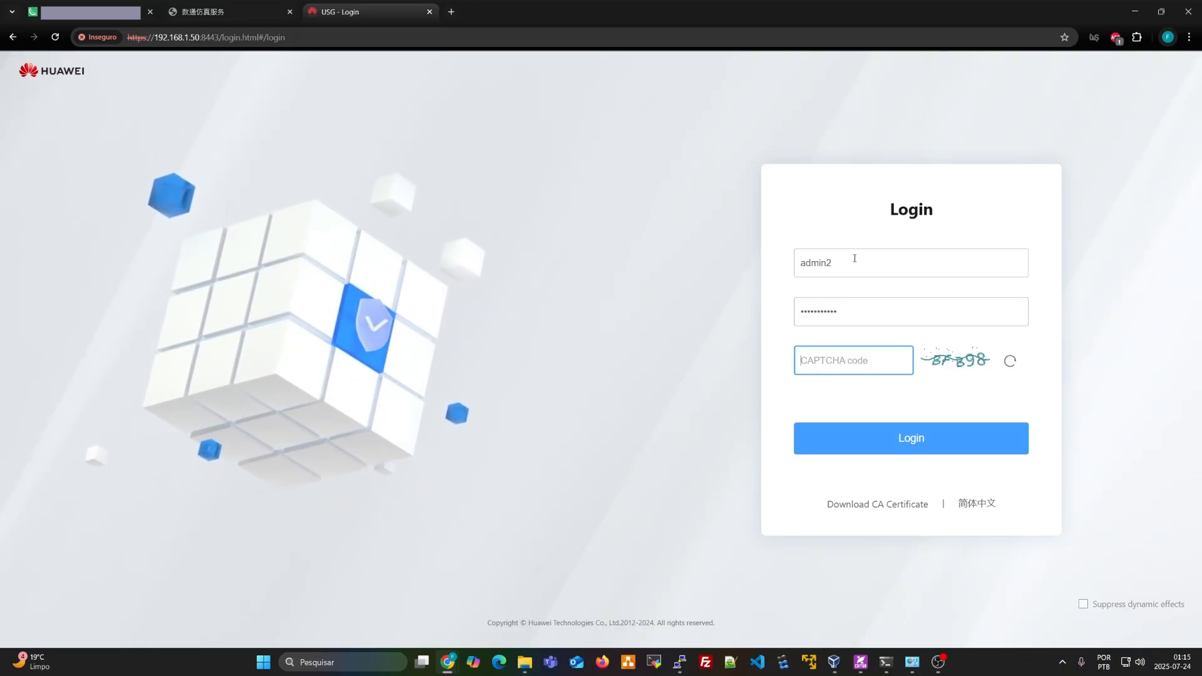
type("BFB")
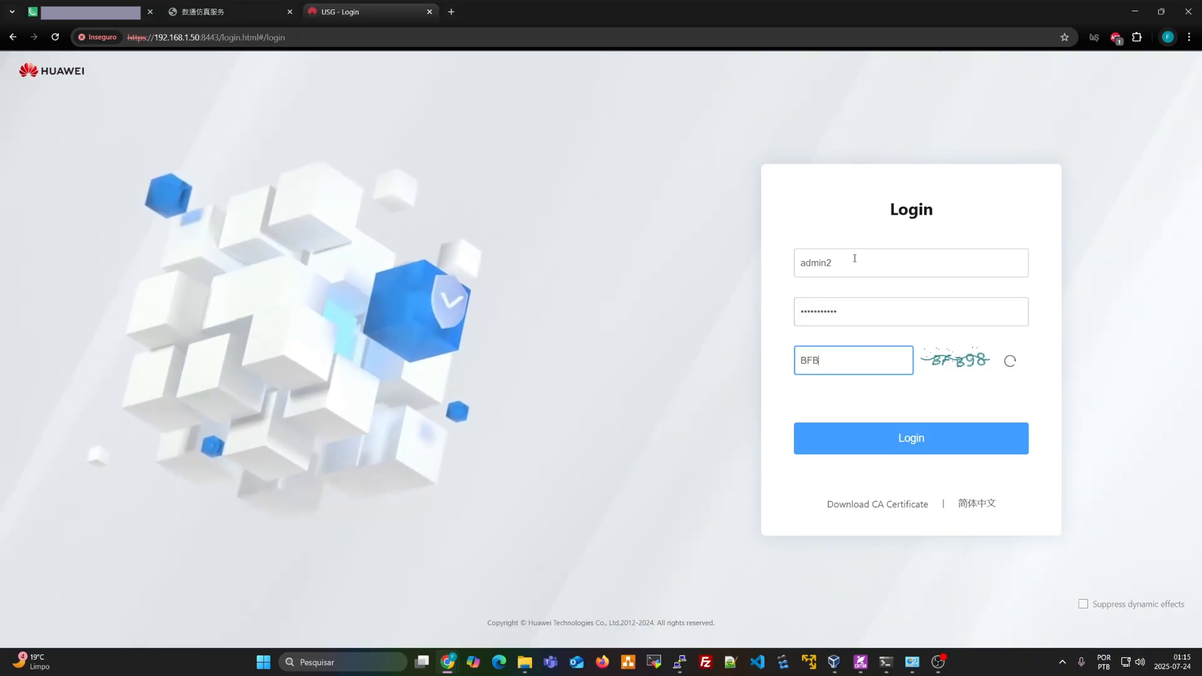
type("898")
key("Return")
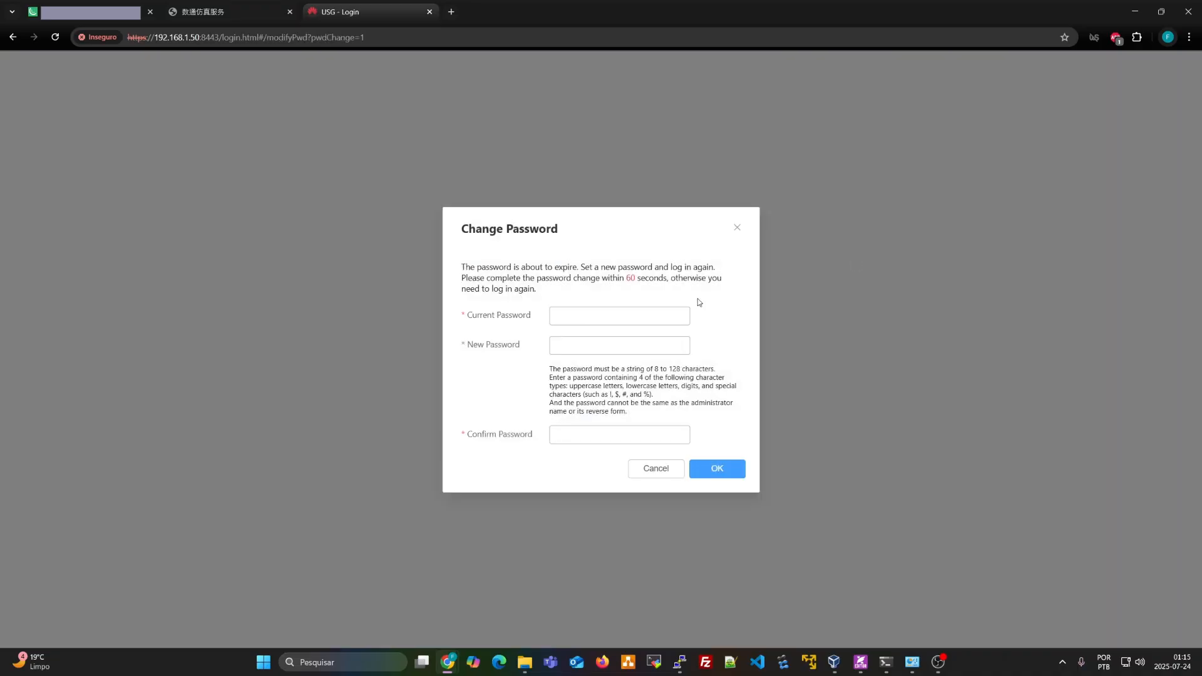
type("•")
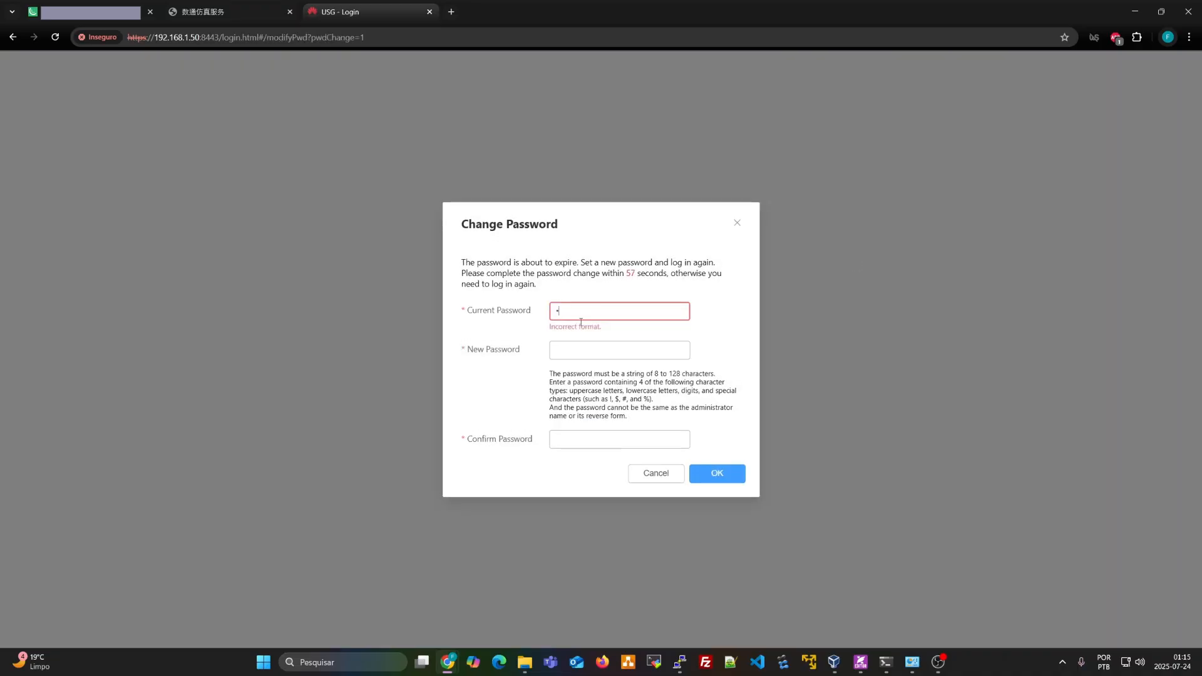
type("•••••••")
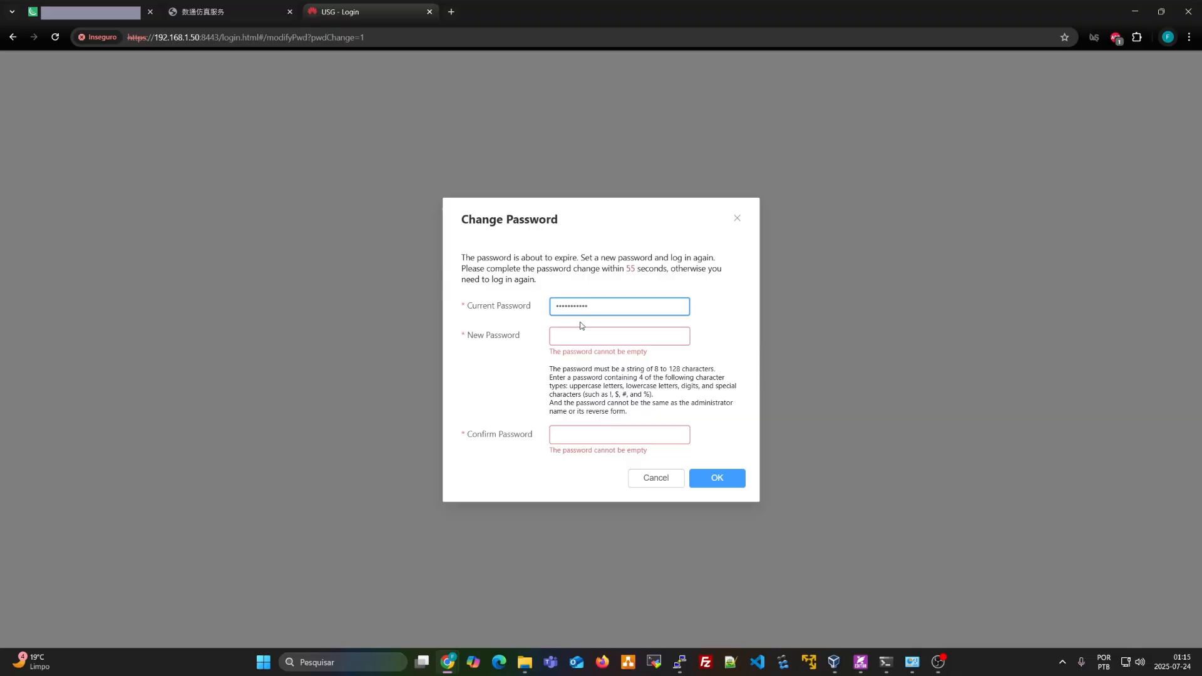
Enter and confirm a new password for admin2, then dismiss the success message
key("Tab")
type("*")
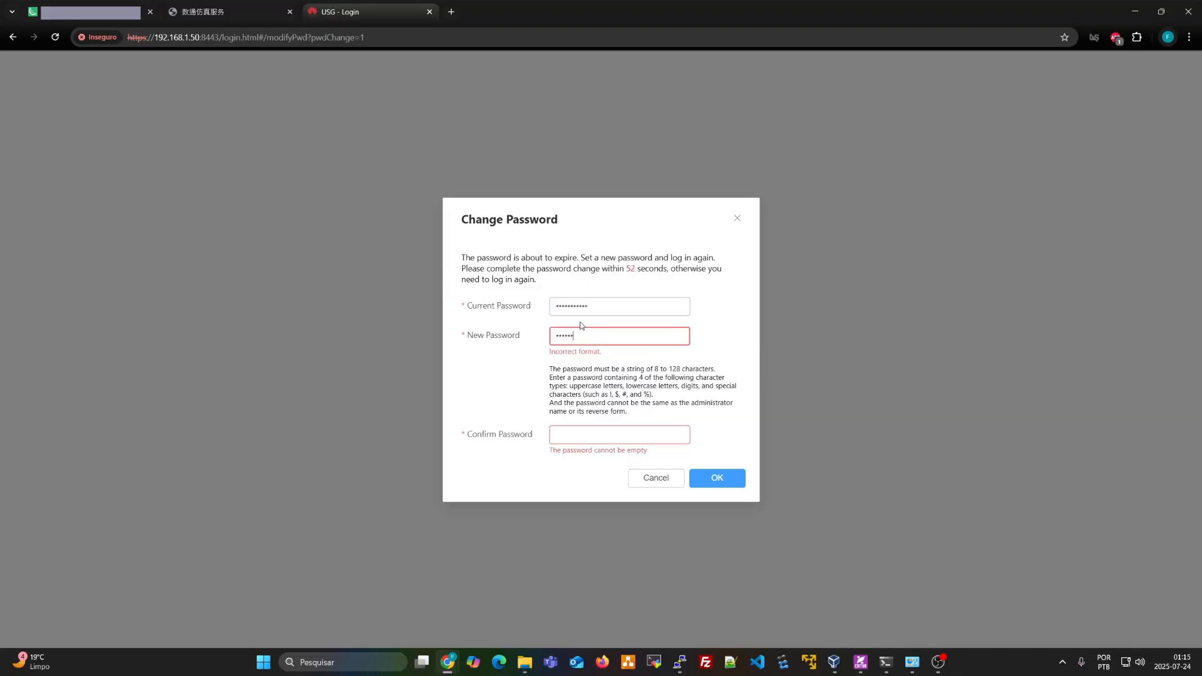
type("*********")
key("Tab")
type("******")
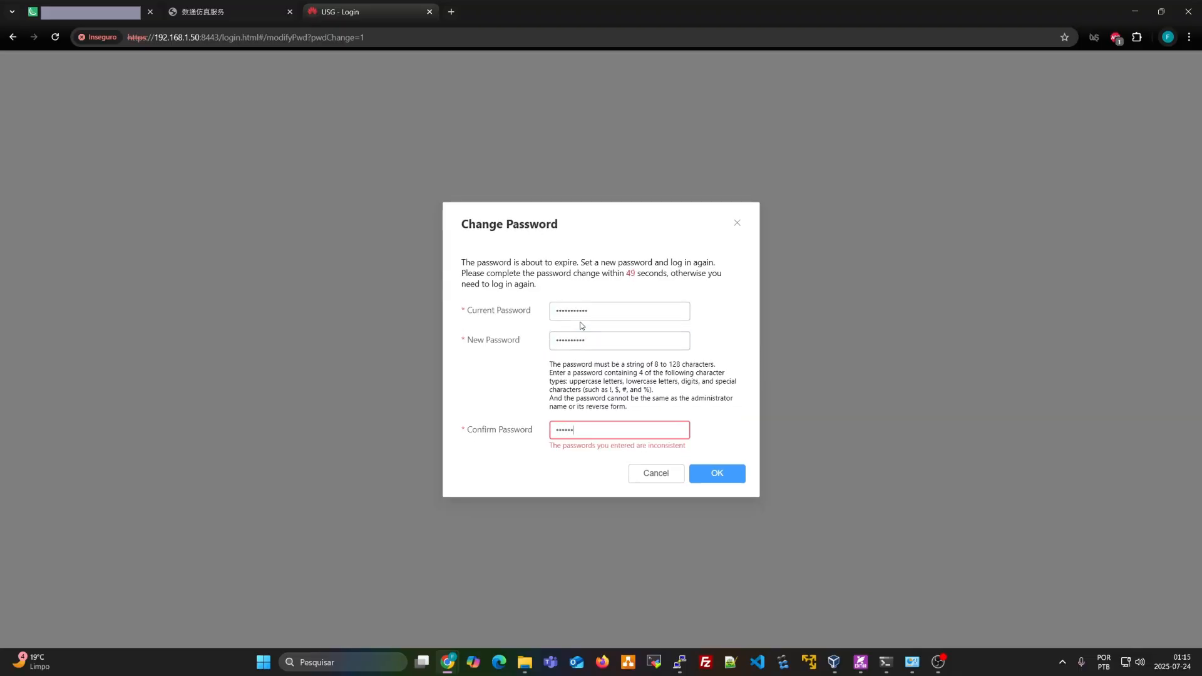
type("****")
key("Return")
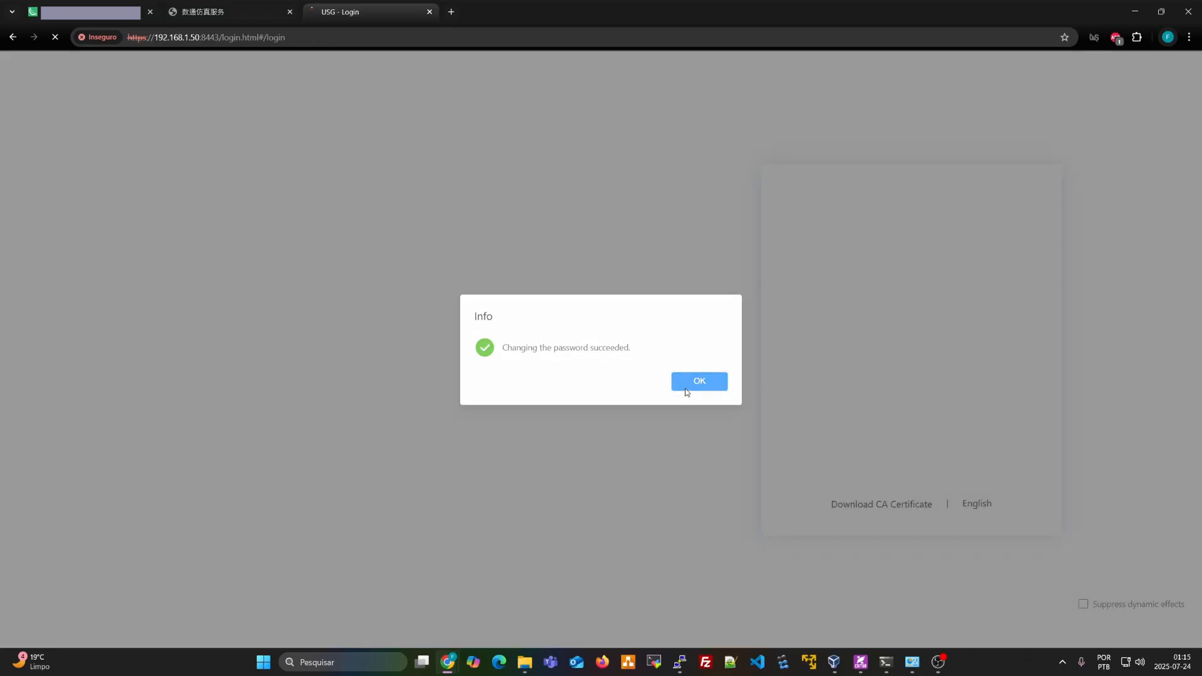
left_click(695, 385)
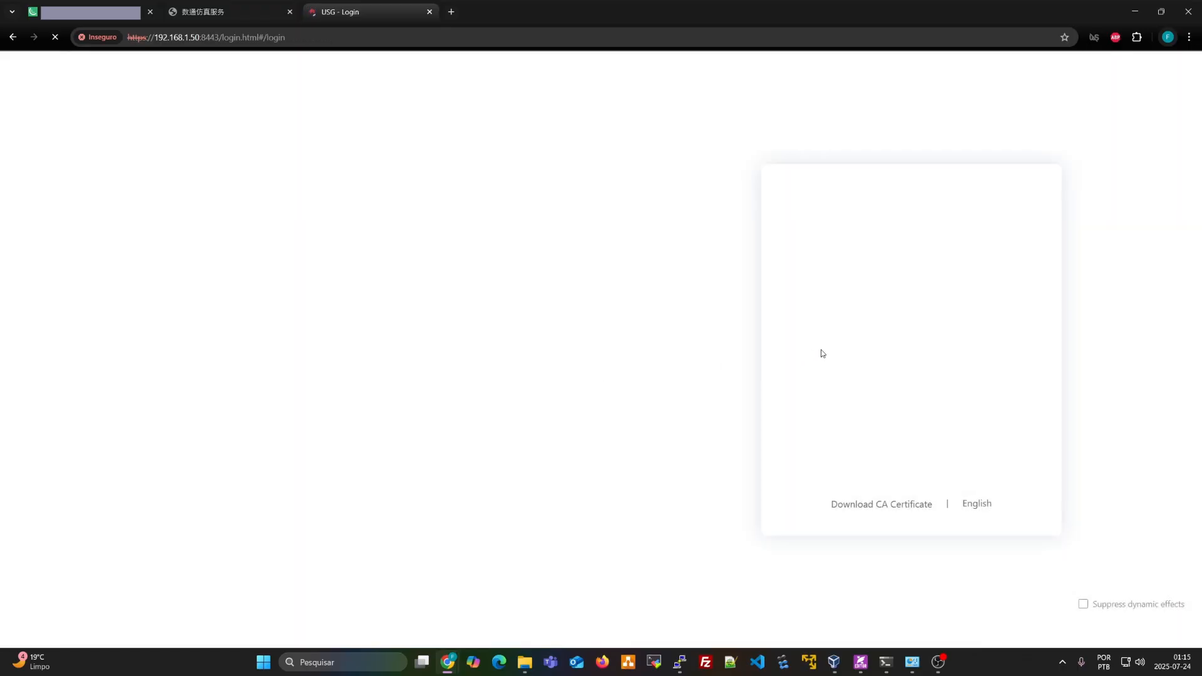
Log in again as admin2 with the new password and the CAPTCHA
type("admin2")
key("Tab")
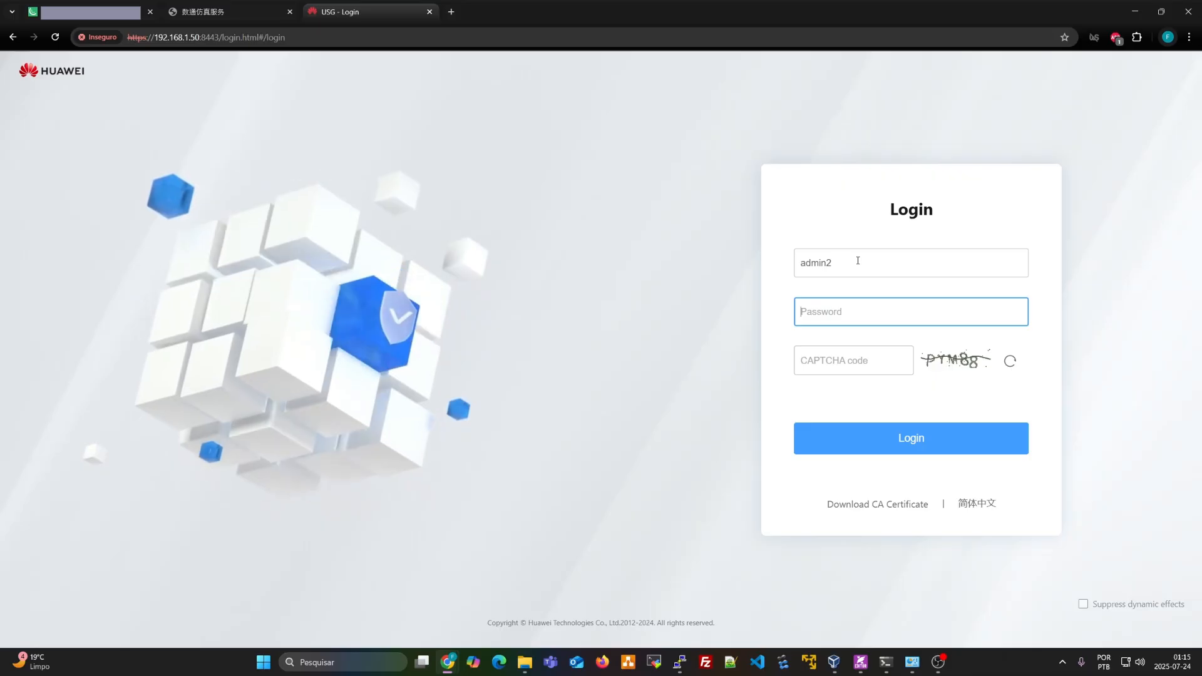
type("**********")
key("Tab")
type("P")
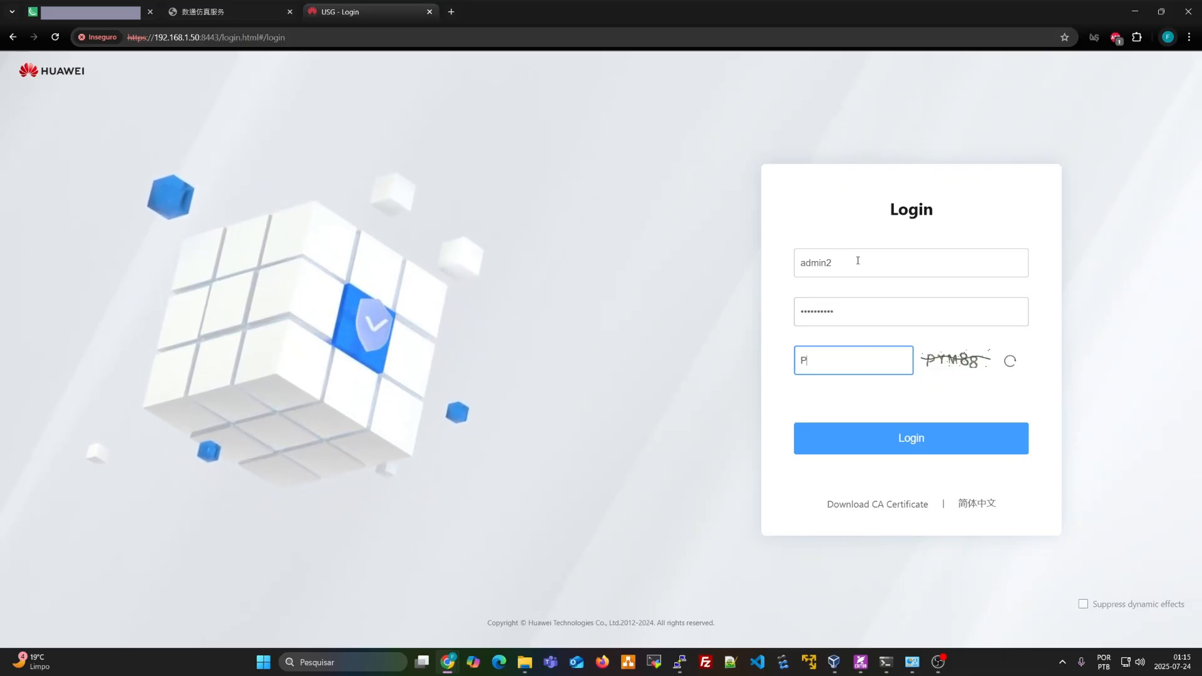
type("YM88")
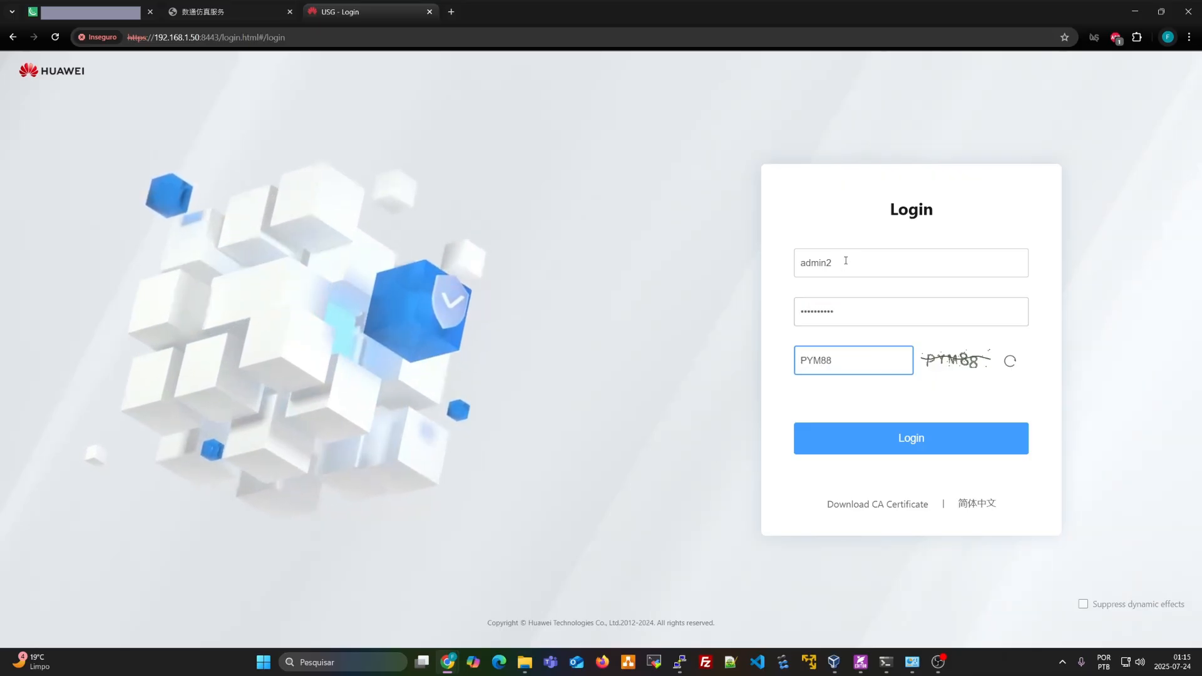
left_click(896, 427)
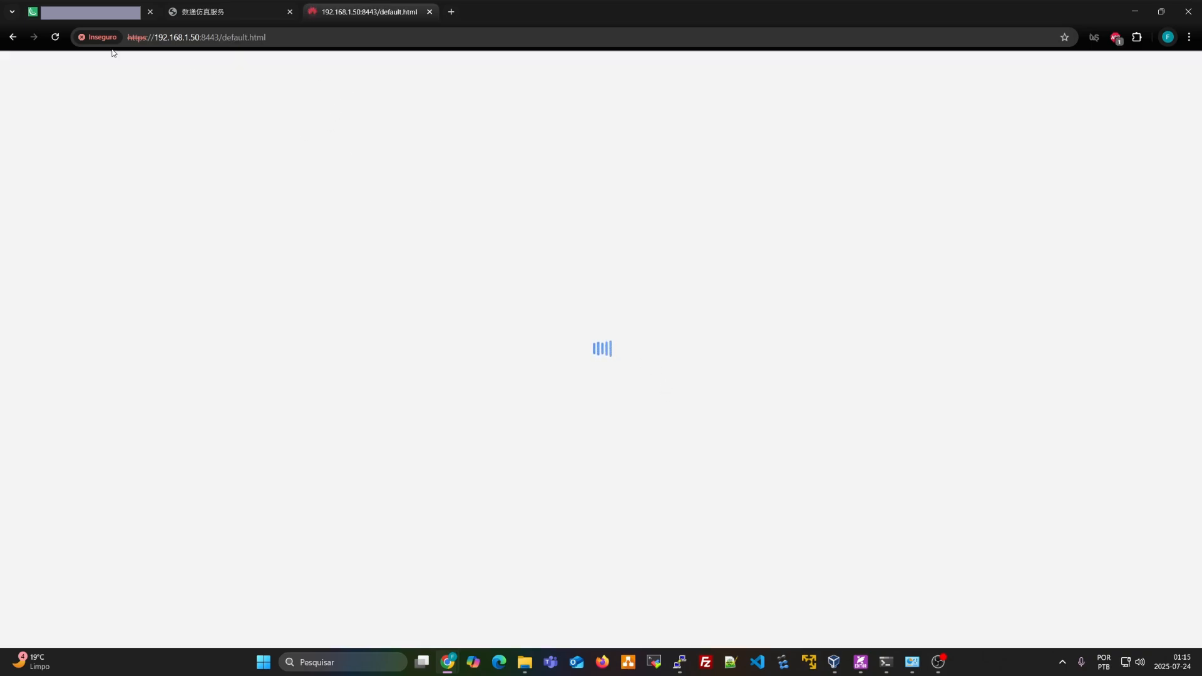
left_click(224, 11)
Close the USG-1 console confirming with OK, then browse the Shelf categories and close it
left_click(830, 191)
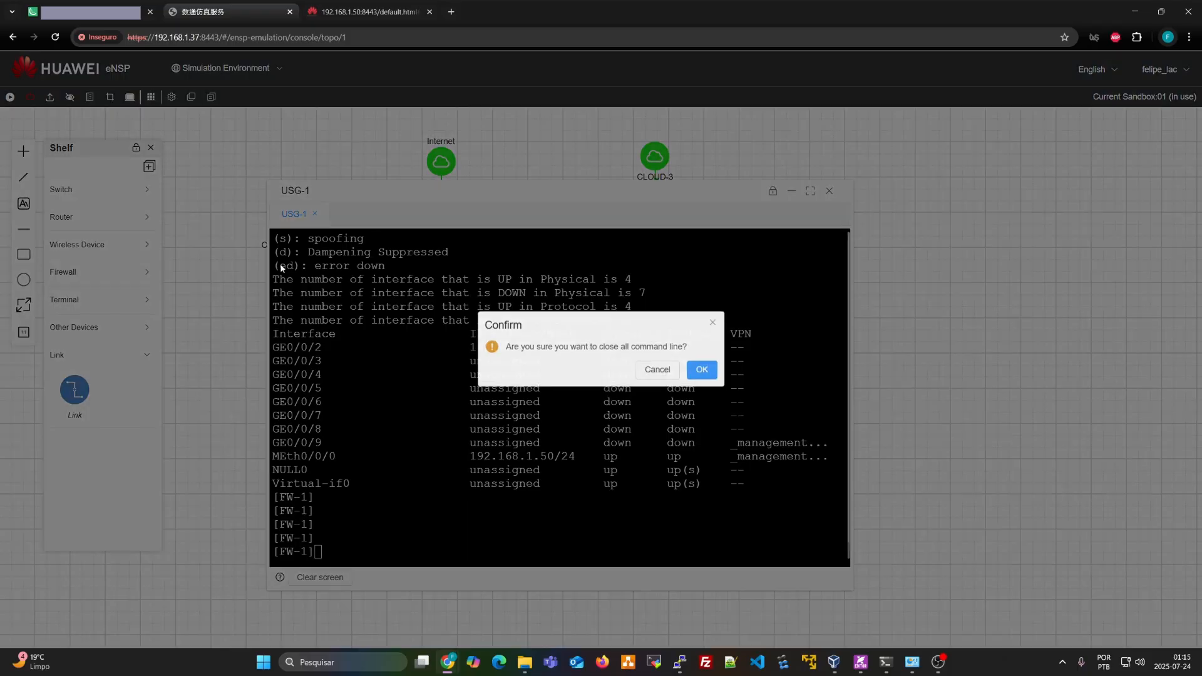
left_click(700, 372)
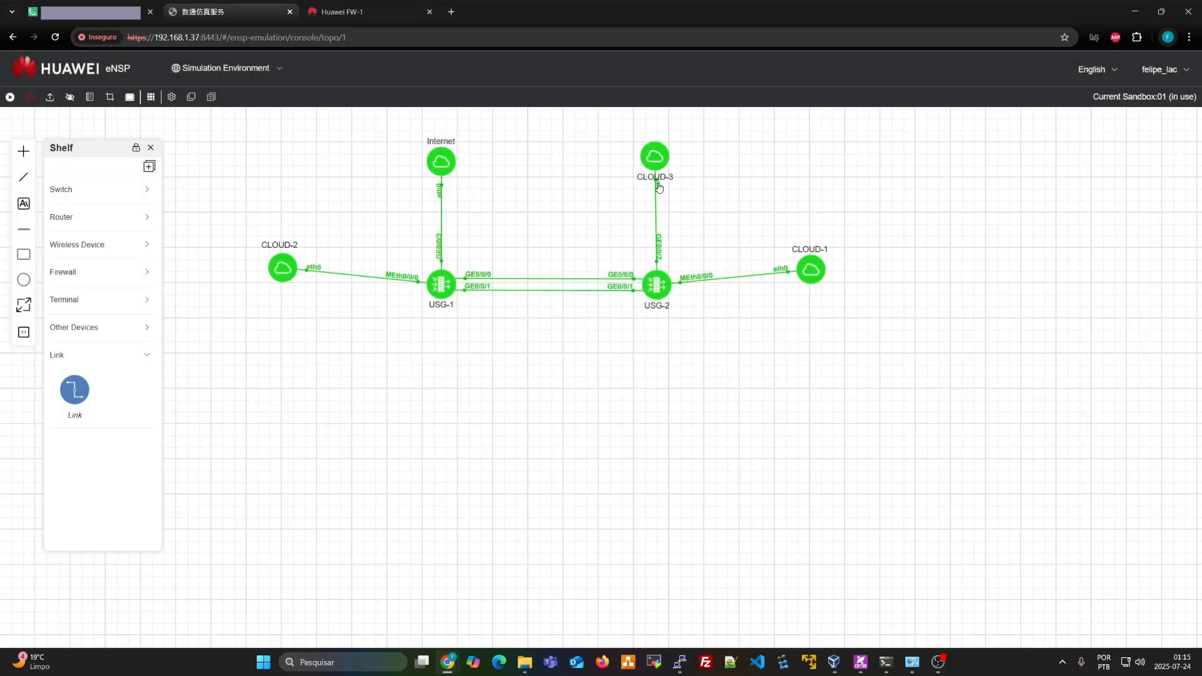
left_click(108, 249)
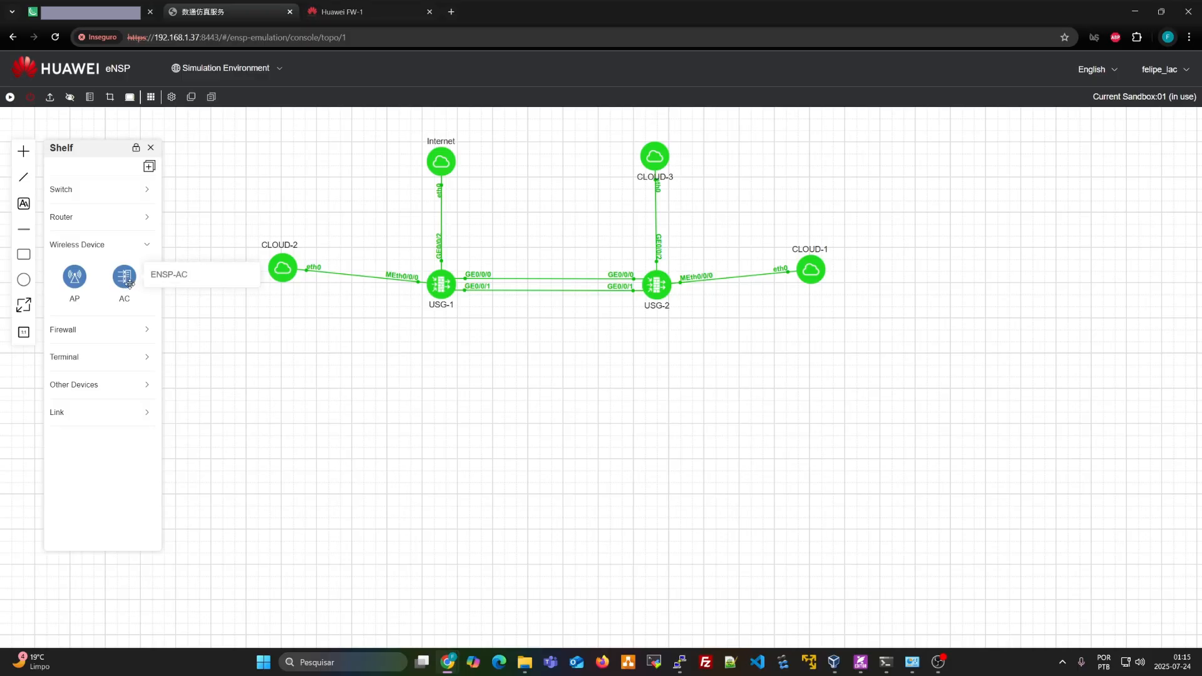
left_click(138, 244)
left_click(108, 191)
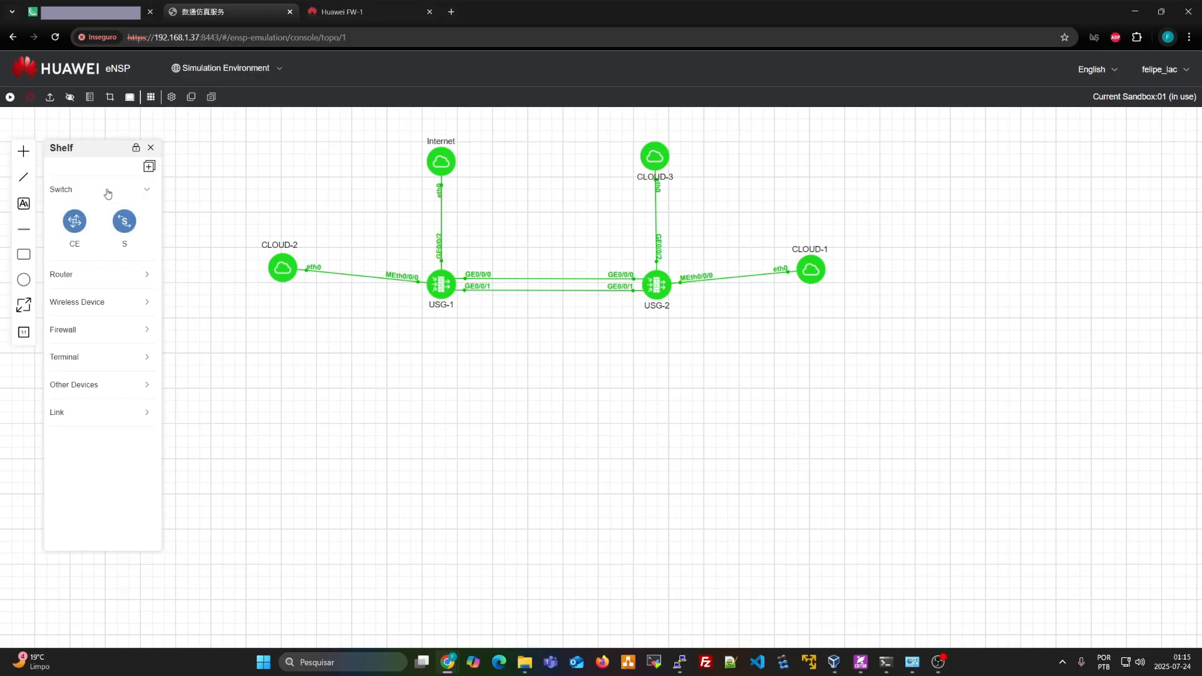
left_click(103, 275)
left_click(120, 413)
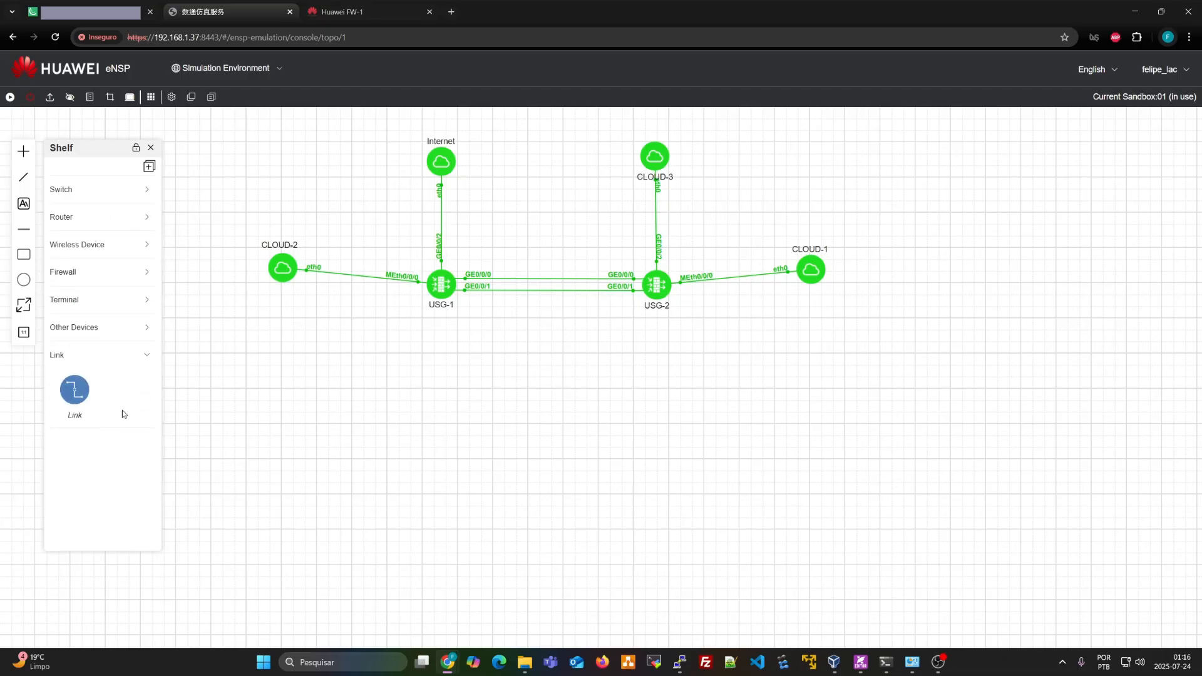
left_click(150, 147)
Select the CLOUD-3 node, then go to the FW-1 web management tab
left_click_drag(629, 114, 689, 204)
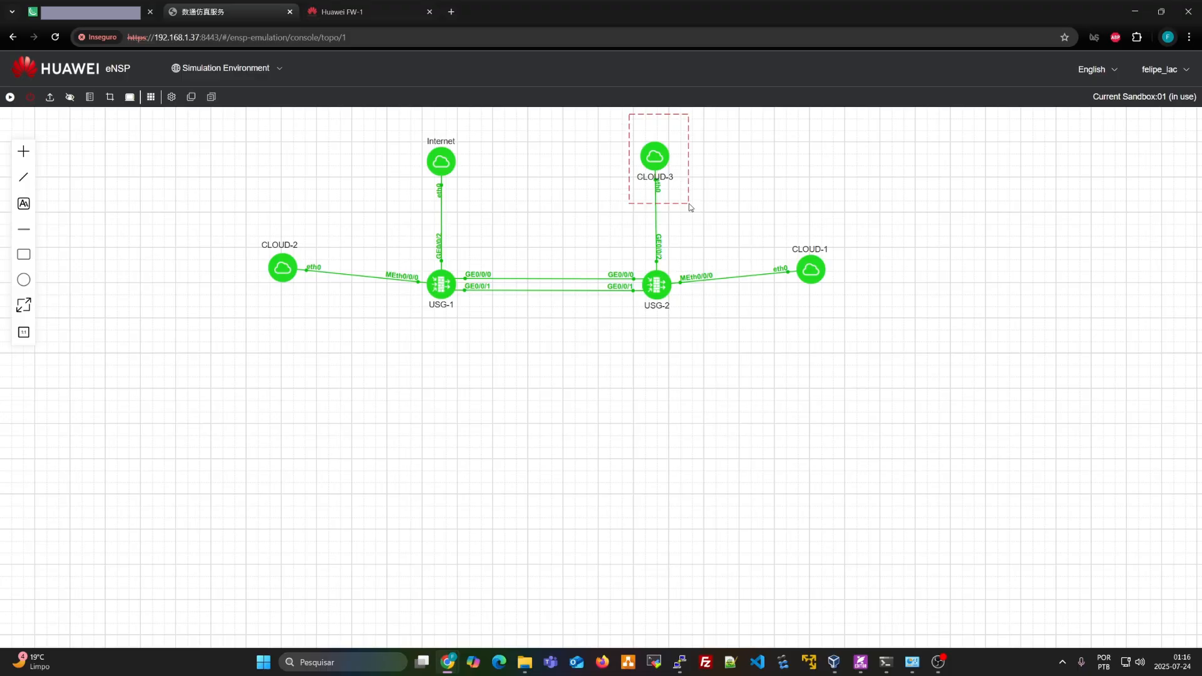
left_click_drag(689, 207, 689, 204)
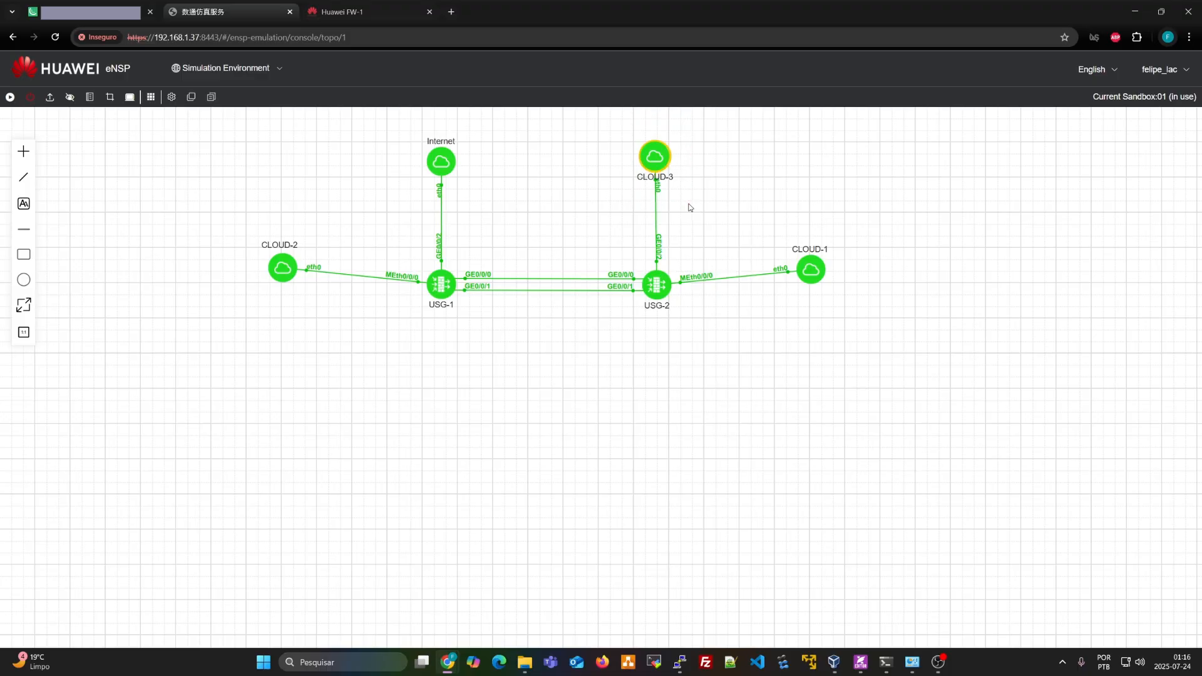
left_click(341, 11)
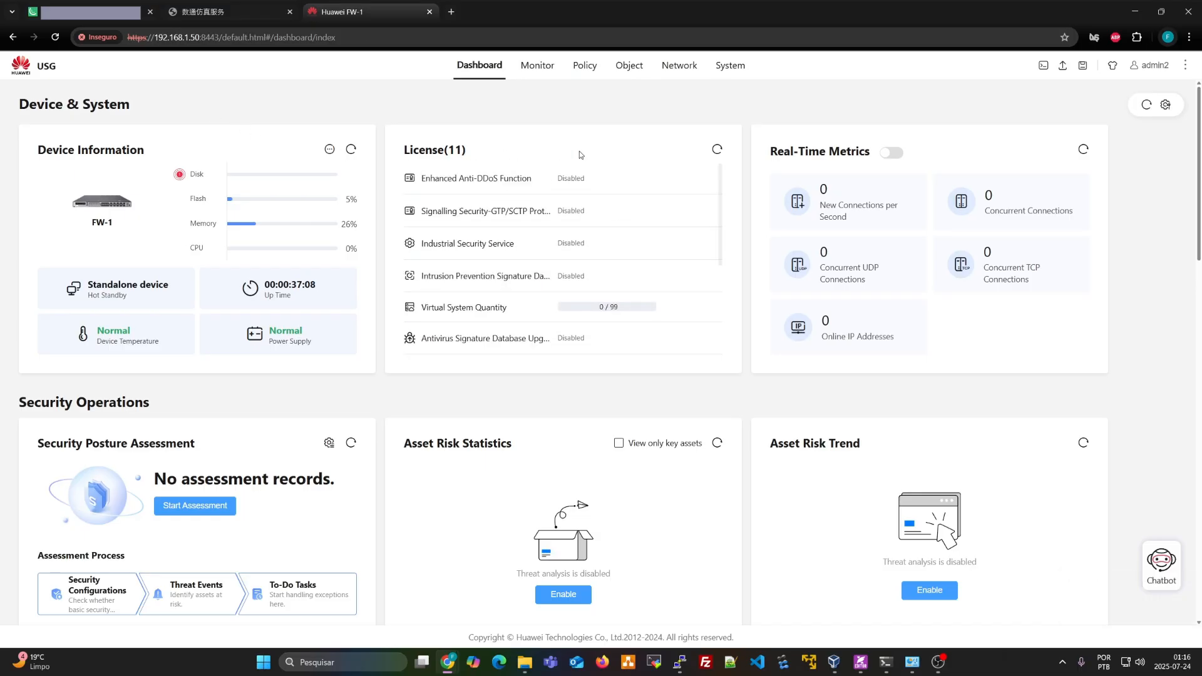
Visit Monitor and Policy, then open Network's Interface List and check GE0/0/2 at 192.168.1.60
left_click(536, 69)
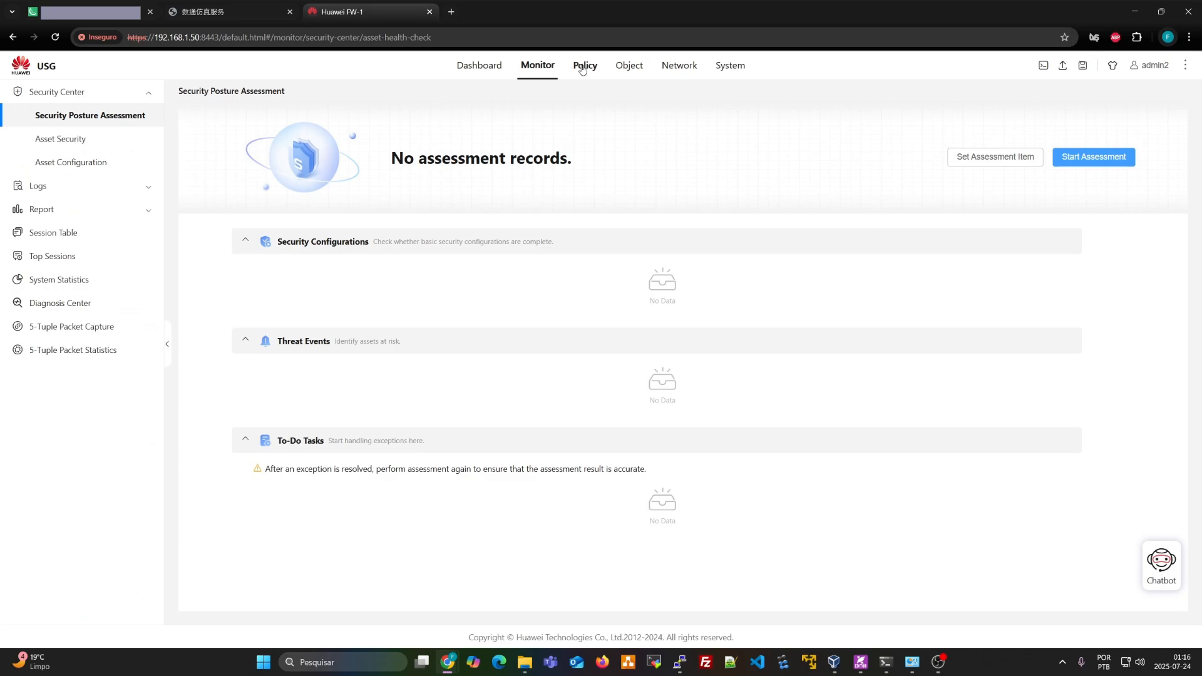
left_click(582, 67)
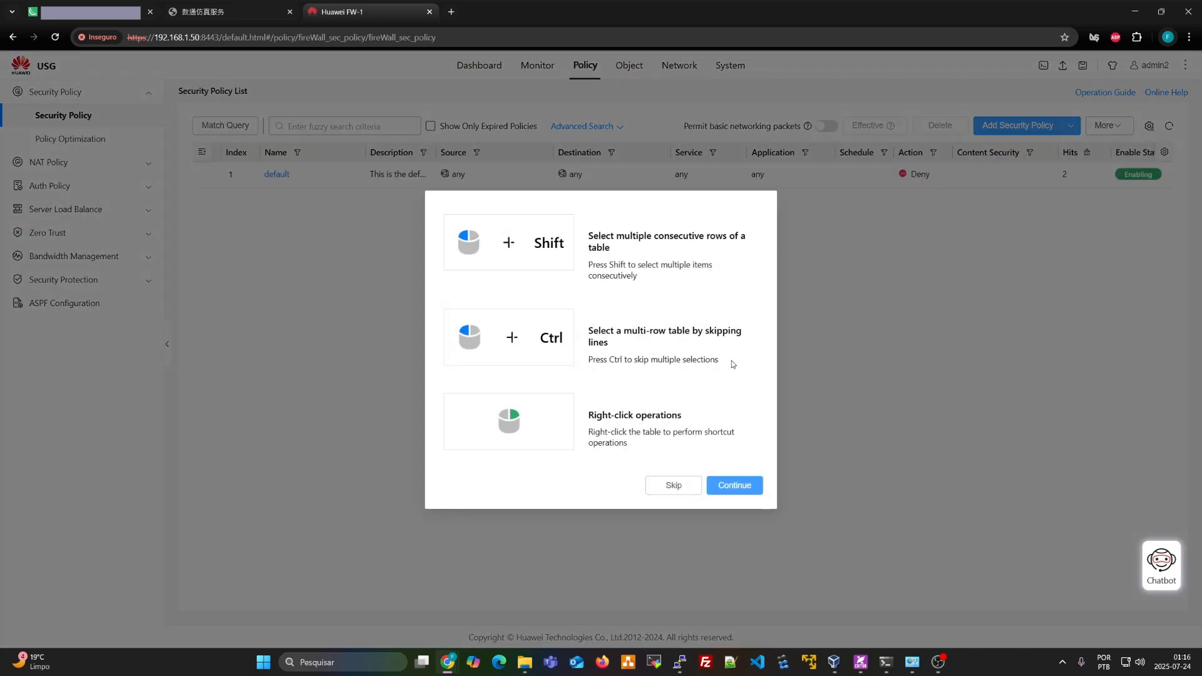
left_click(734, 485)
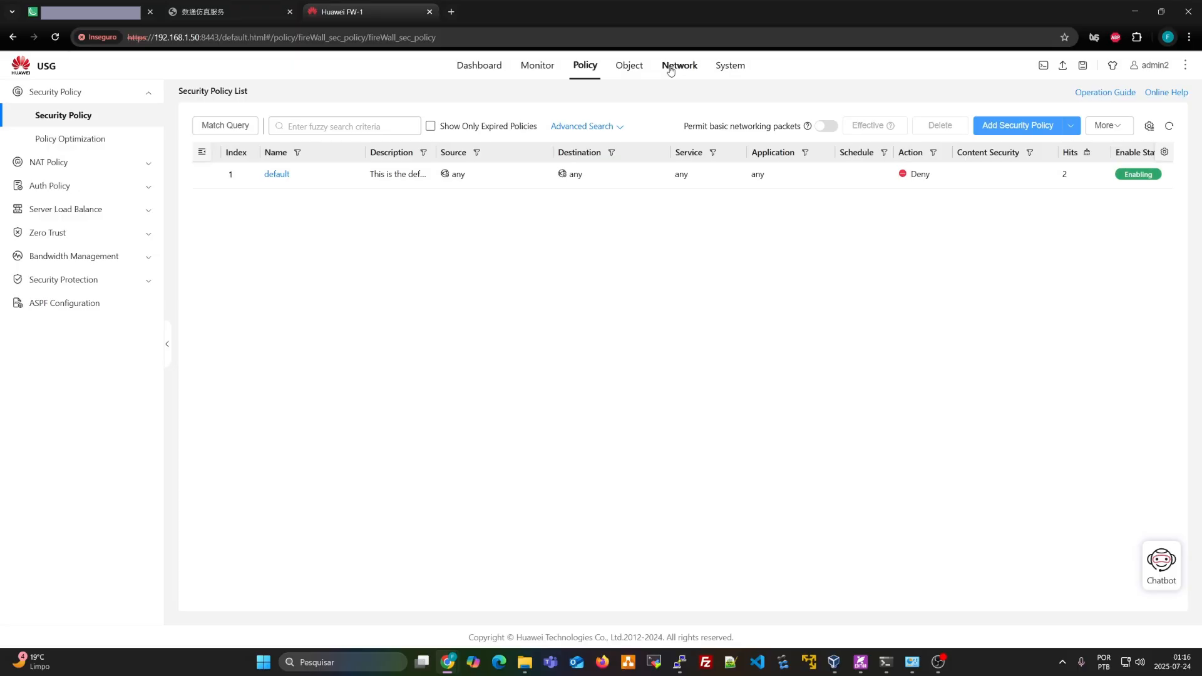
left_click(669, 69)
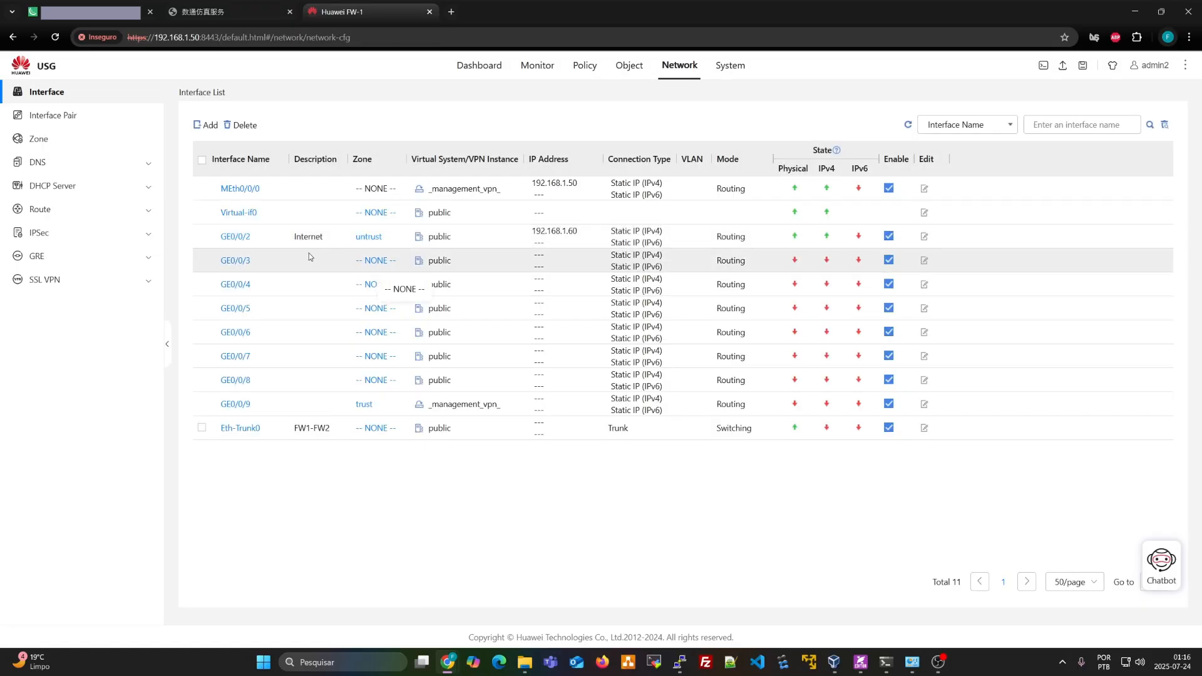
left_click_drag(216, 240, 753, 242)
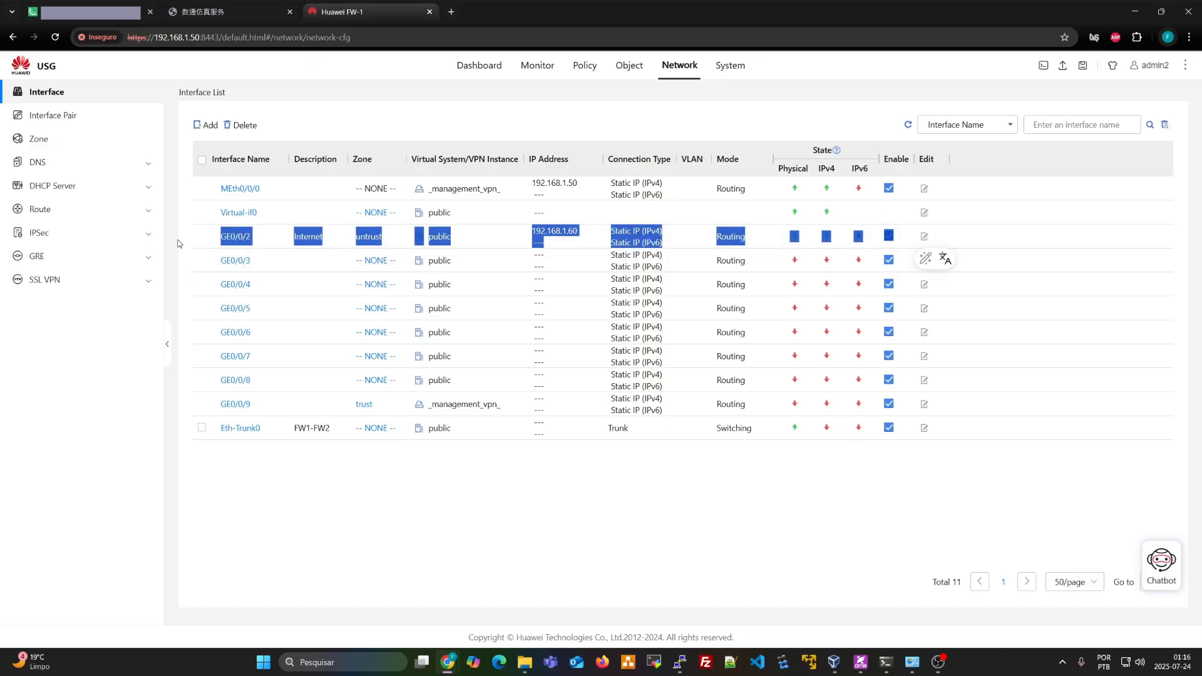
left_click(271, 3)
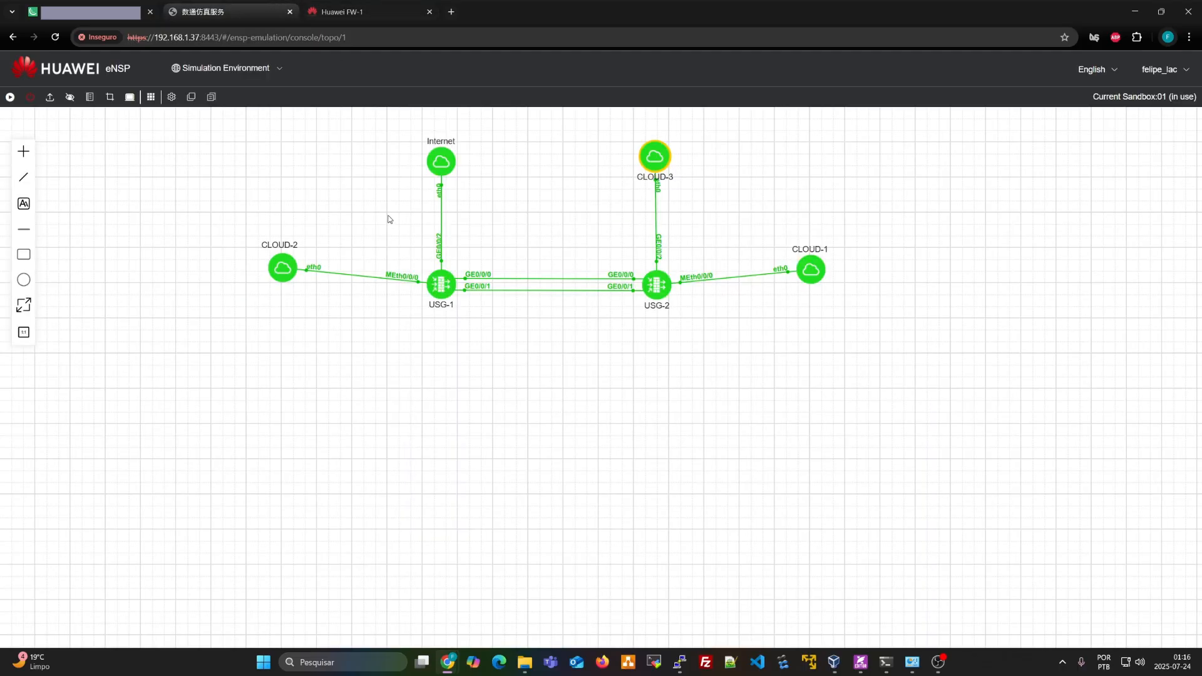
left_click_drag(389, 130, 496, 313)
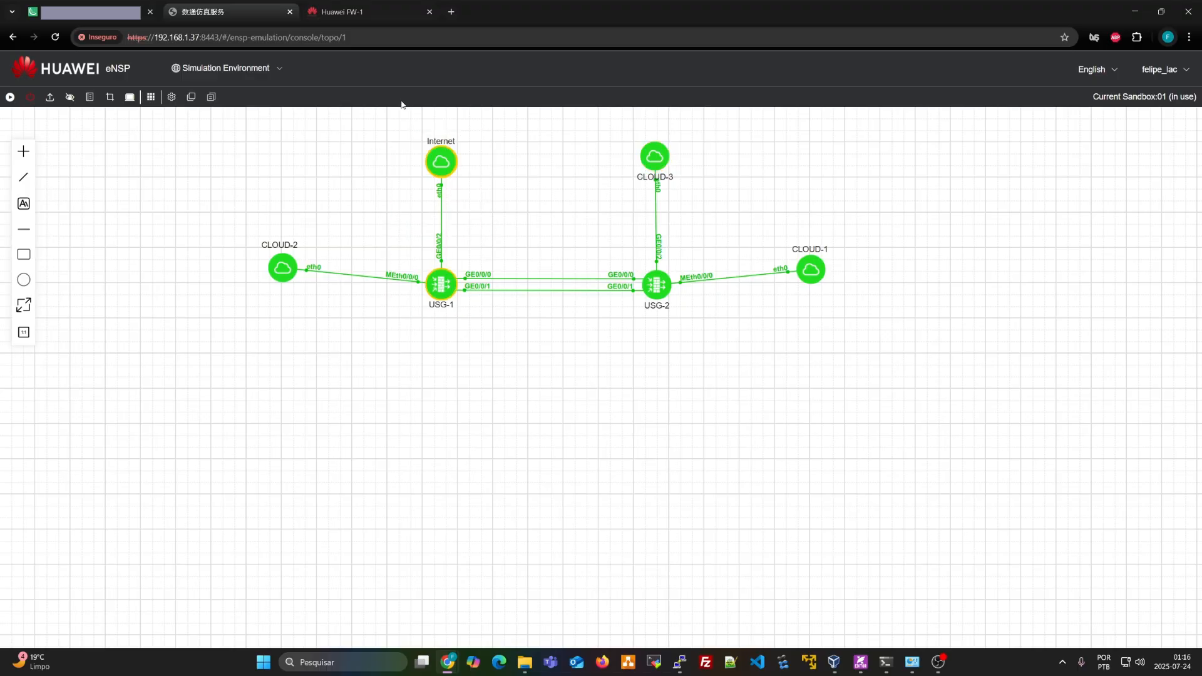
Ping 1.1.1.1 from FW-1's web CLI console with 0% loss, then close the console
left_click(388, 14)
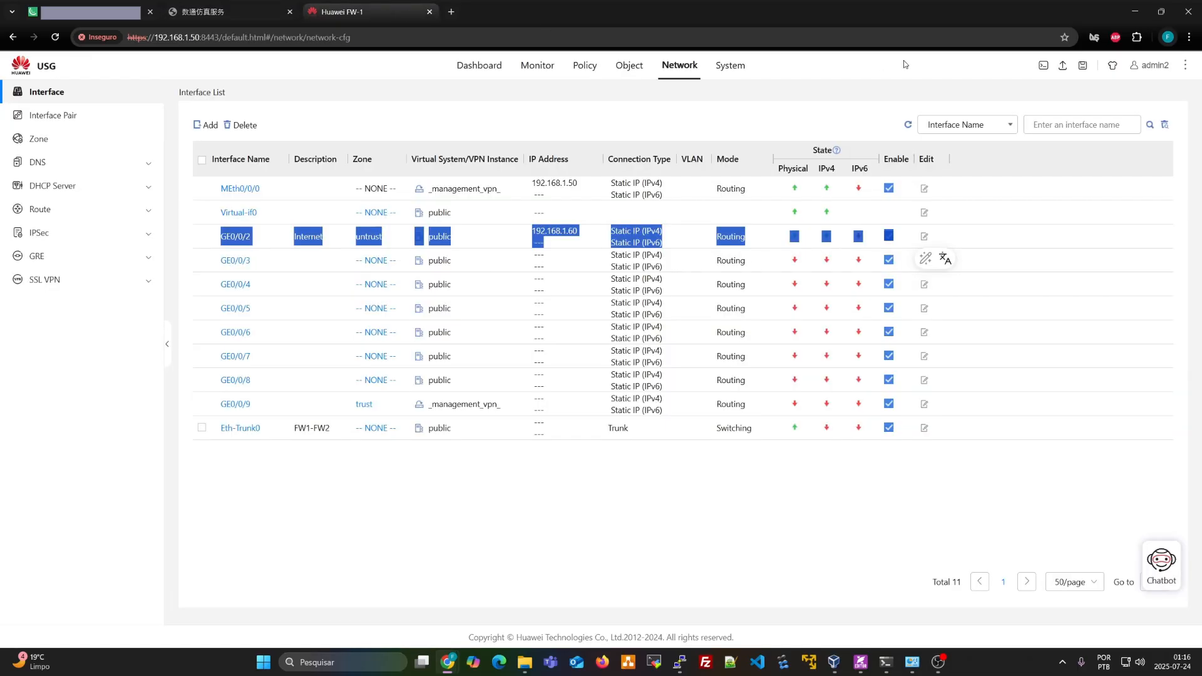
left_click(914, 128)
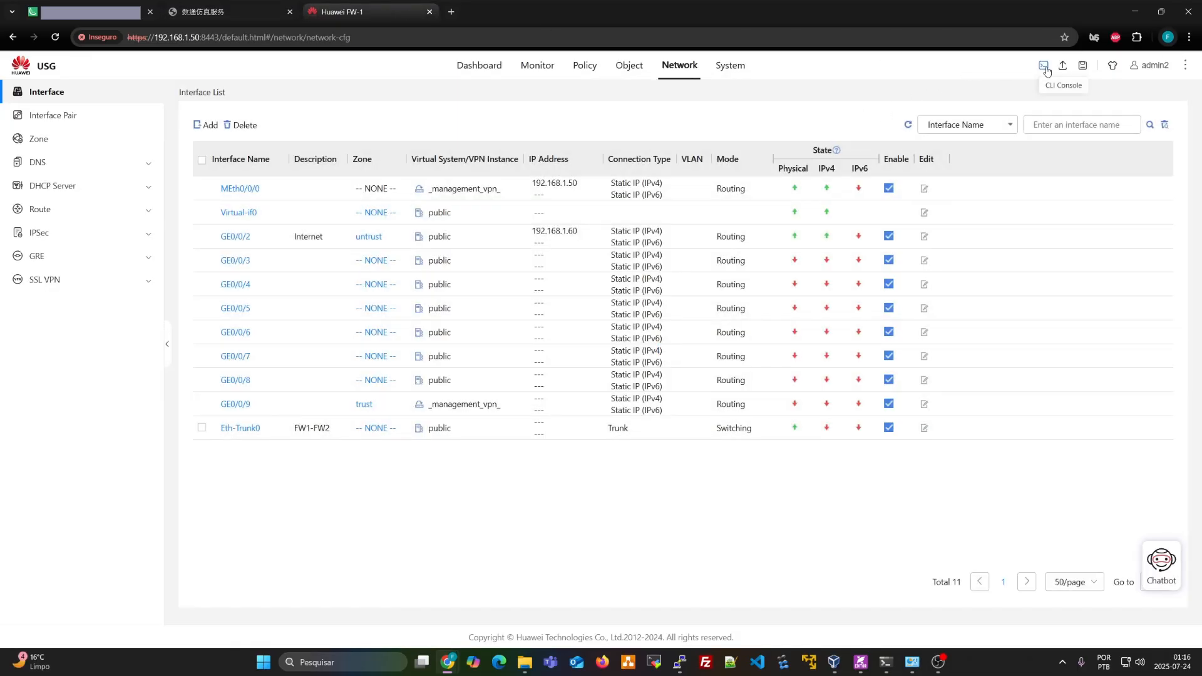
left_click(1043, 66)
left_click(244, 449)
key("Return")
key("Return")
key("Return")
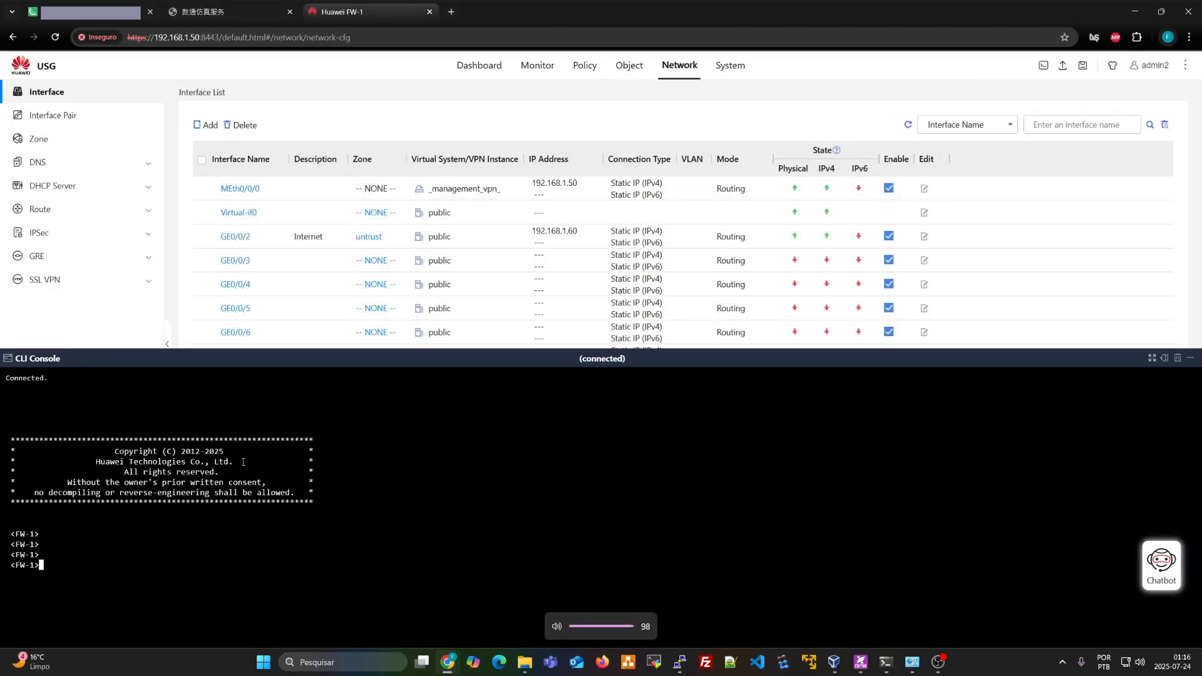
type("PI")
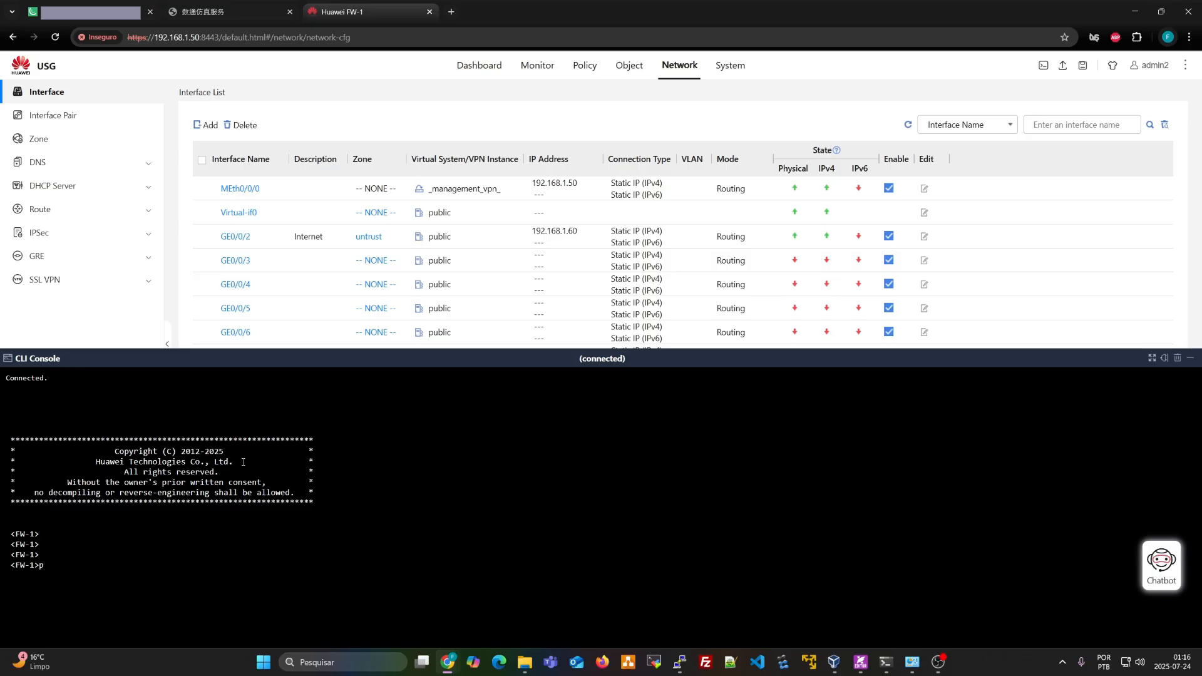
type("ing 1.1.1.1")
key("Return")
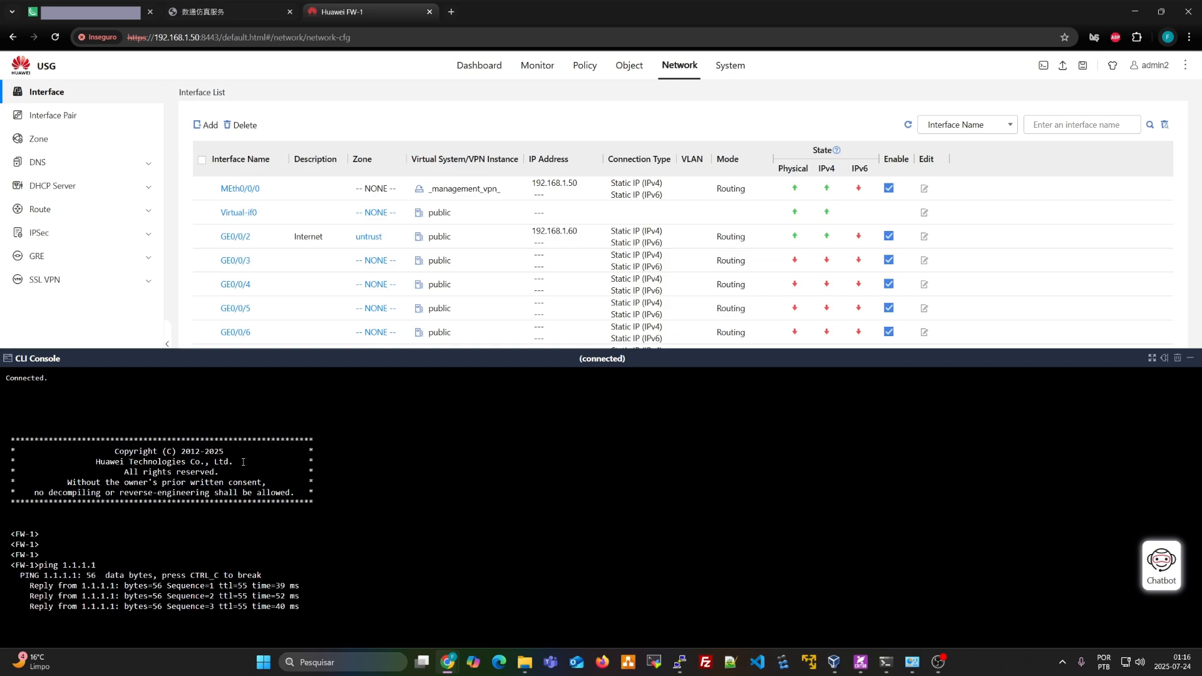
key("Return")
key("Return")
key("Return")
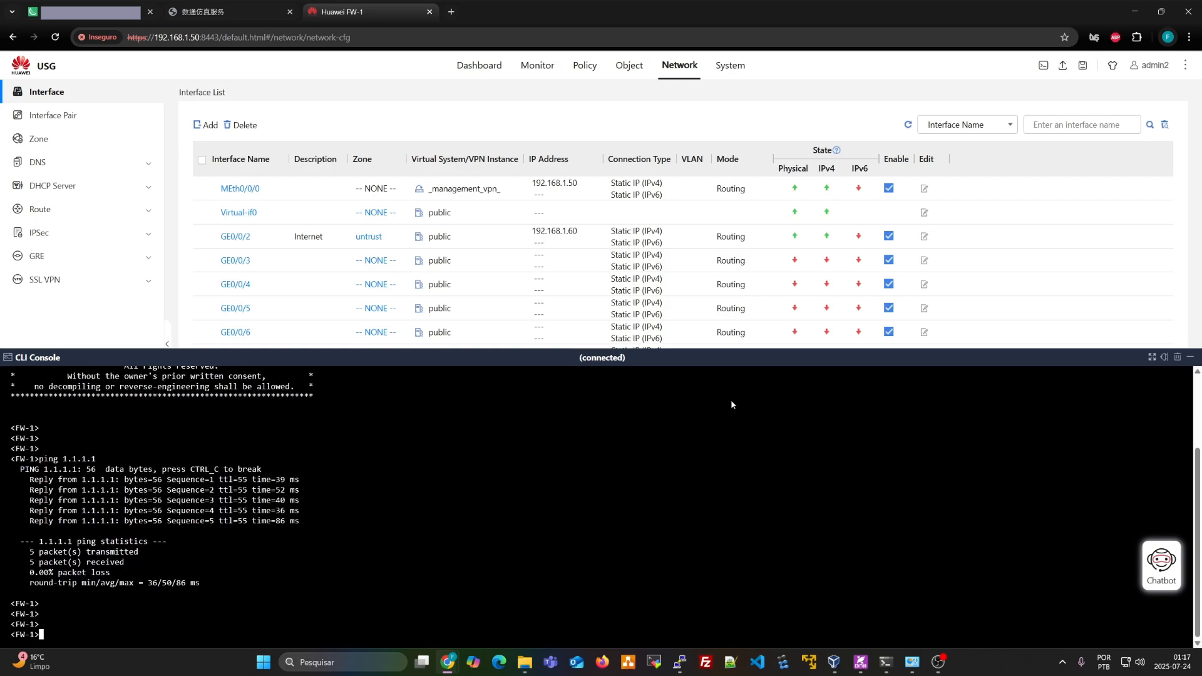
left_click(1190, 357)
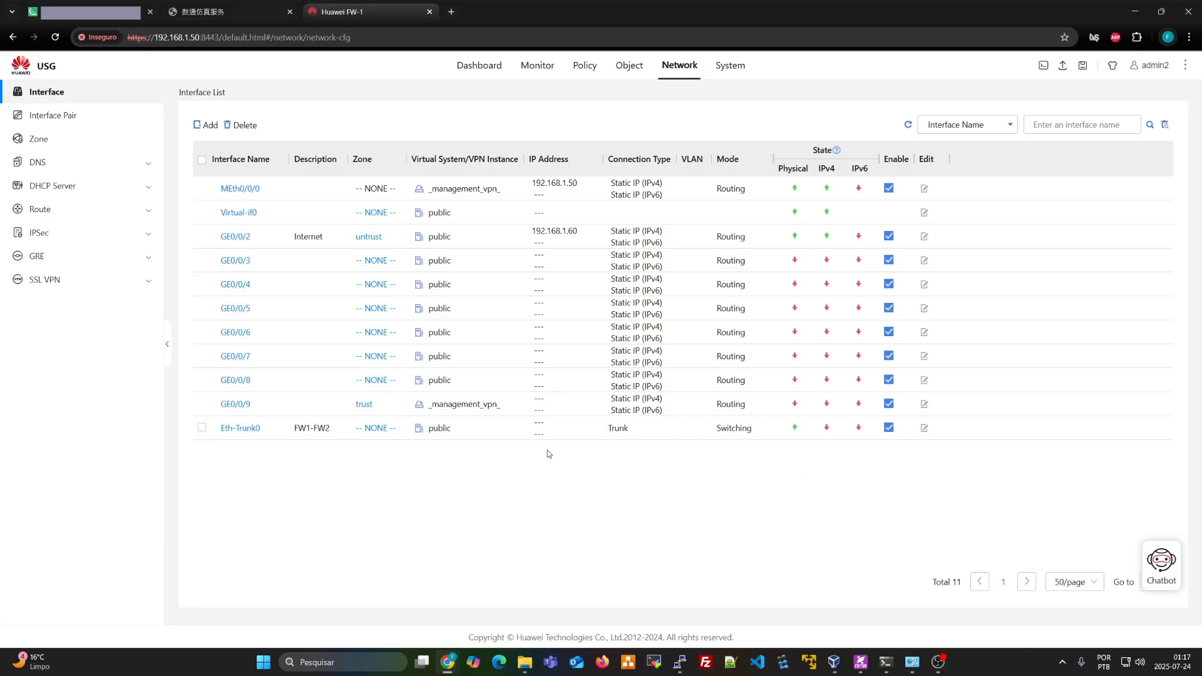
Box-select the whole topology of USG-1, USG-2, CLOUD-1 to CLOUD-3 and Internet
left_click(248, 5)
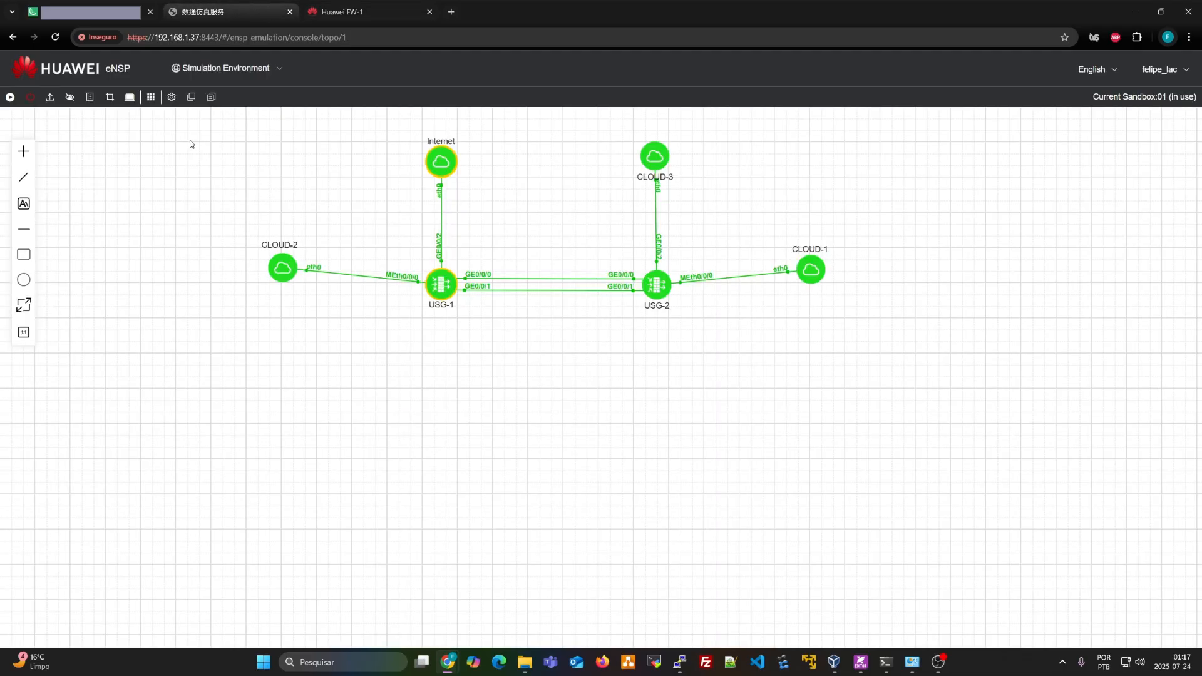
left_click_drag(191, 123, 964, 352)
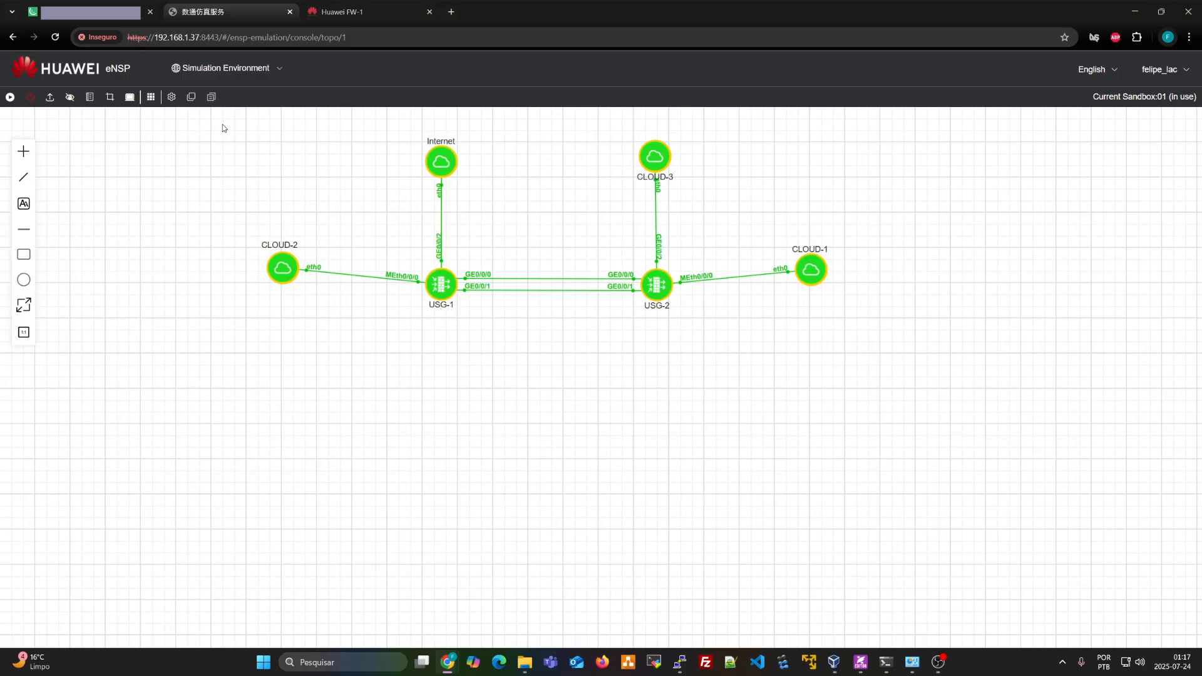
left_click_drag(223, 128, 867, 344)
left_click_drag(235, 128, 872, 347)
left_click_drag(201, 128, 863, 347)
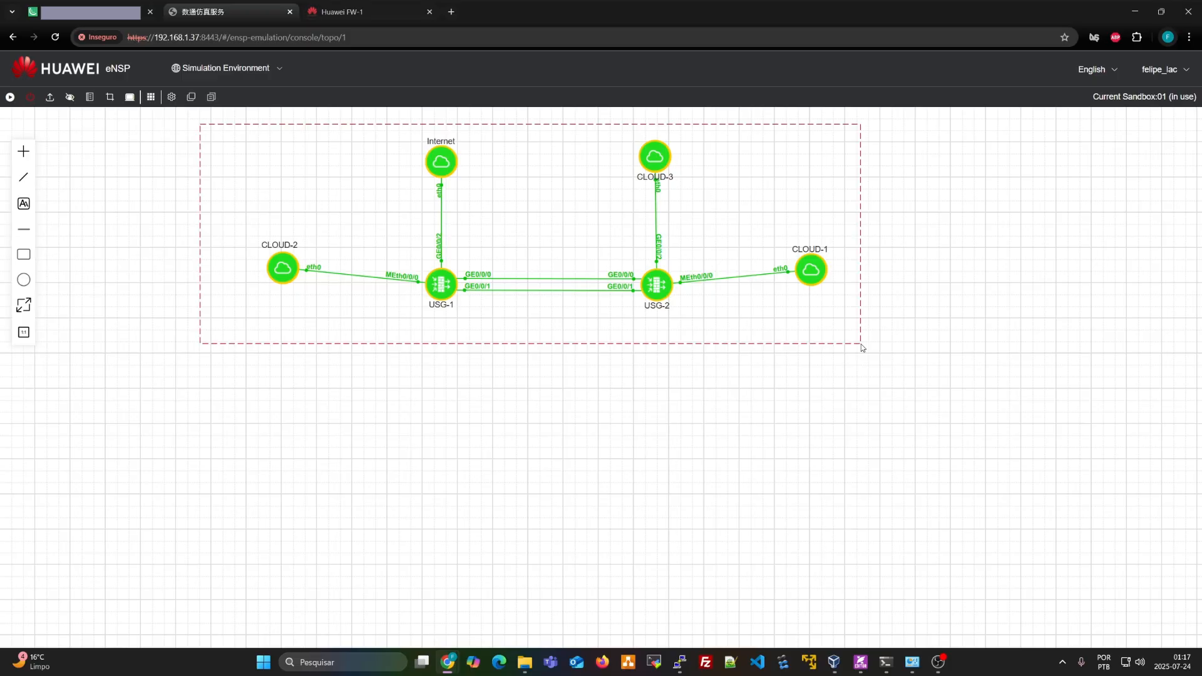
left_click_drag(862, 349, 865, 348)
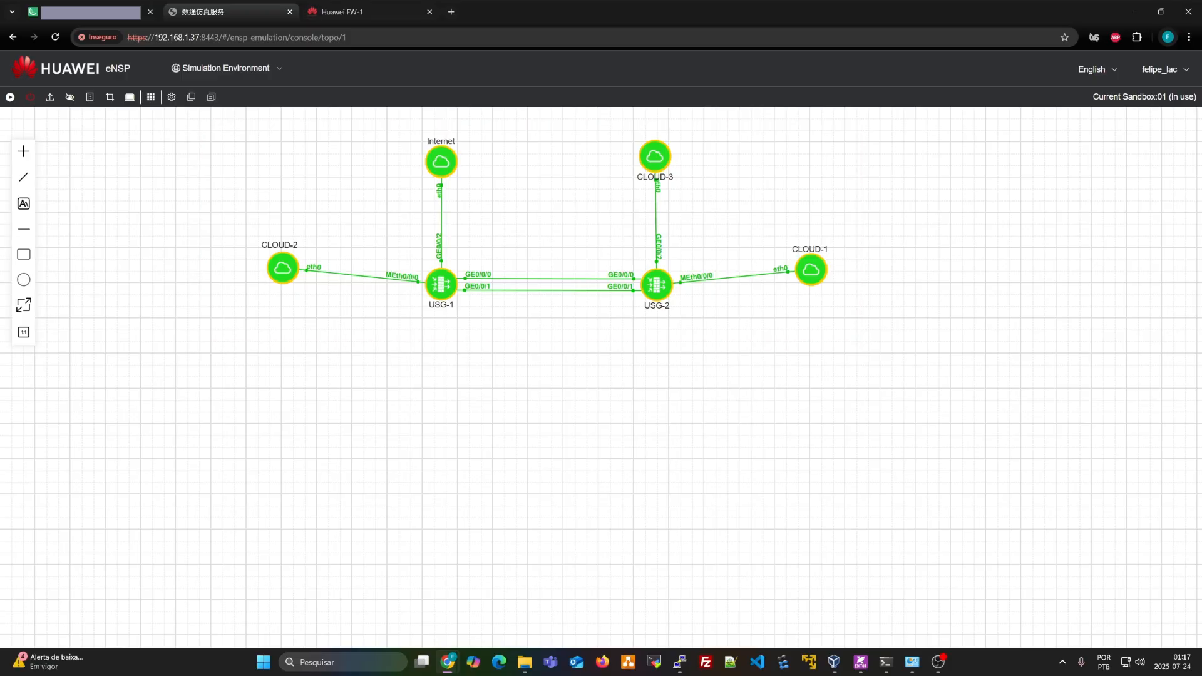